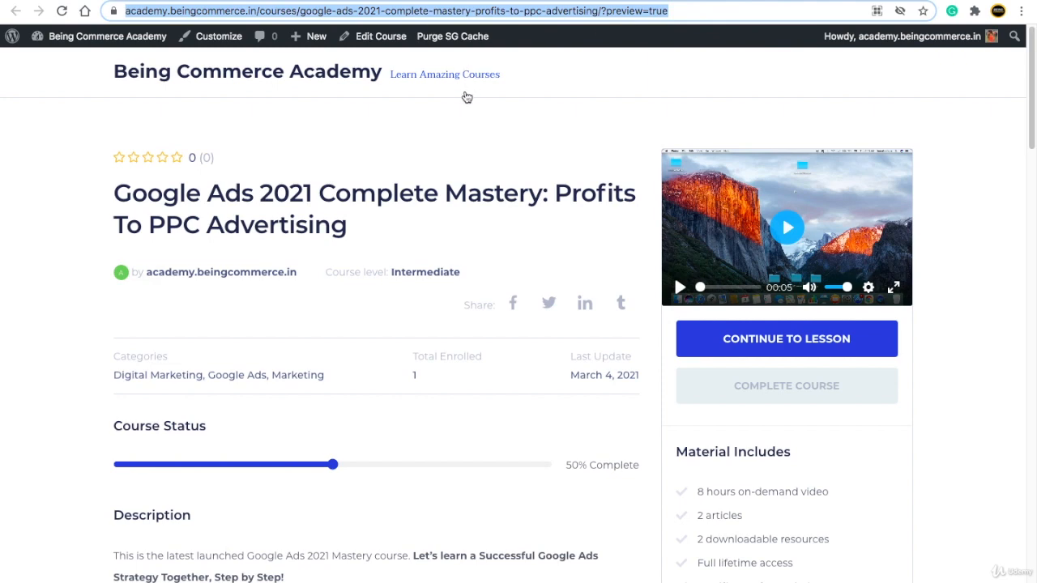
Load academy.beingcommerce.in/courses/google-ads-2021-complete-mastery-profits-to-ppc-advertising/?preview=true in a new incognito window
left_click(1021, 14)
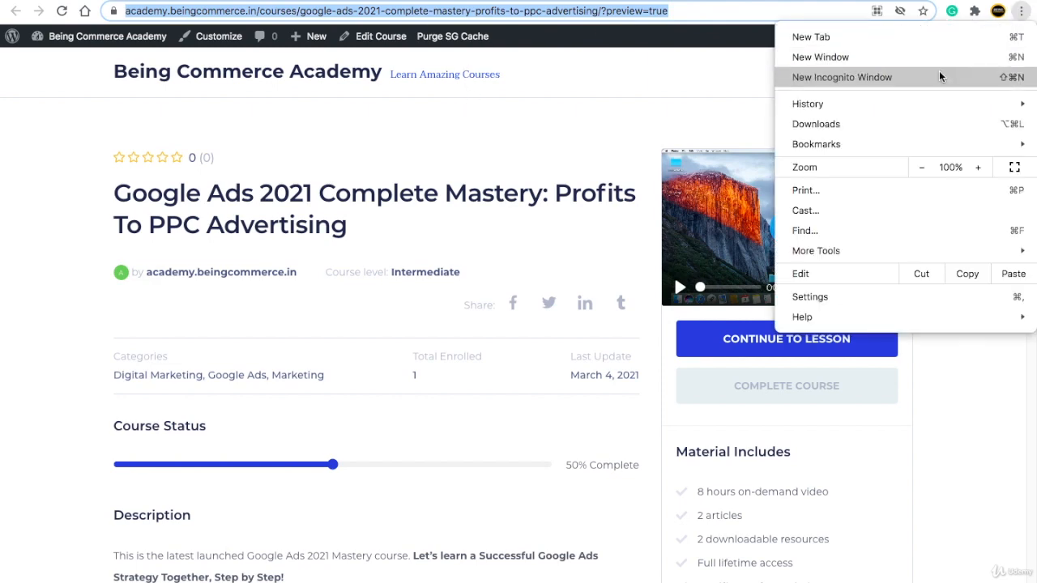
left_click(939, 72)
type("https://academy.beingcommerce.in/courses/google-ads-2021-complete-mastery-profits-to-ppc-advertising/?preview=true")
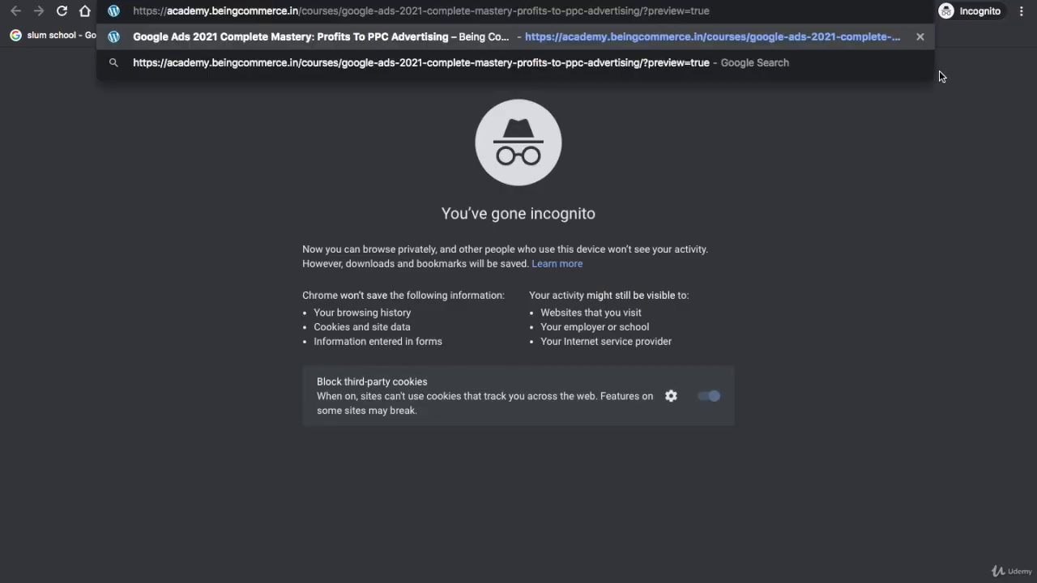
key("Return")
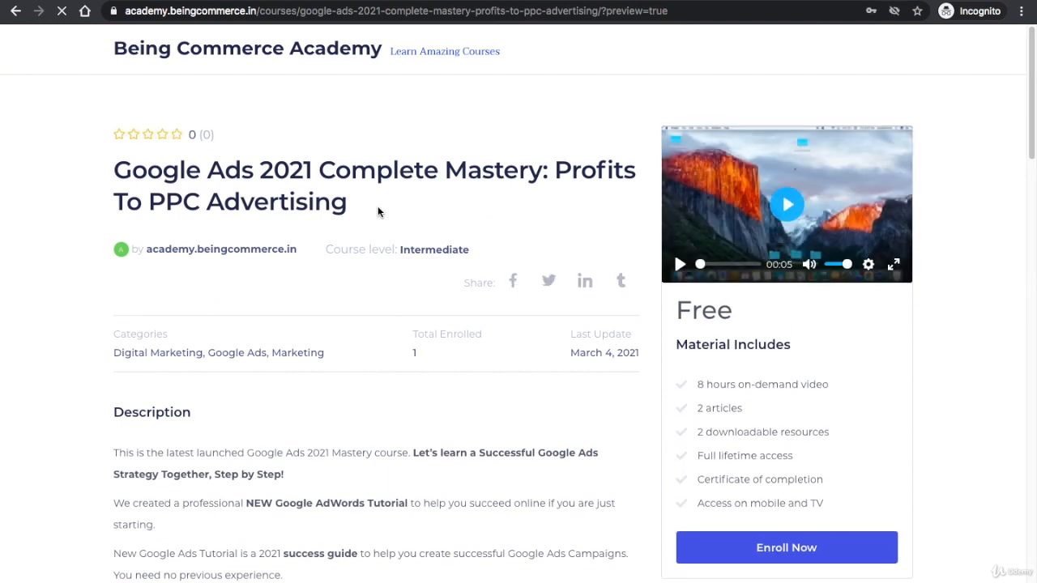
Examine the public course page's price and the login form opened by enrolling, and close the form
scroll(601, 271, "down", 1)
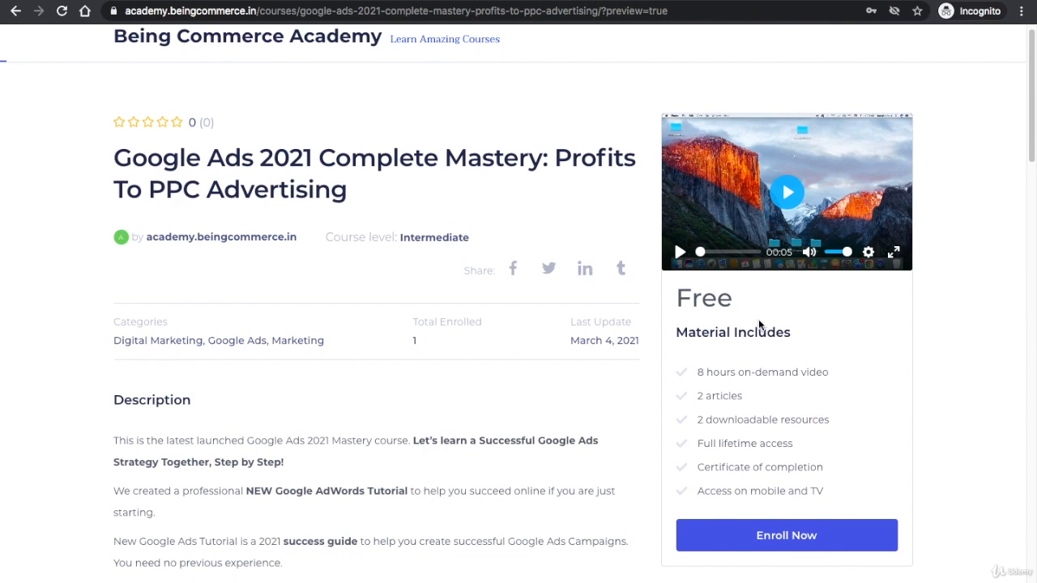
left_click_drag(734, 298, 674, 296)
scroll(816, 541, "down", 2)
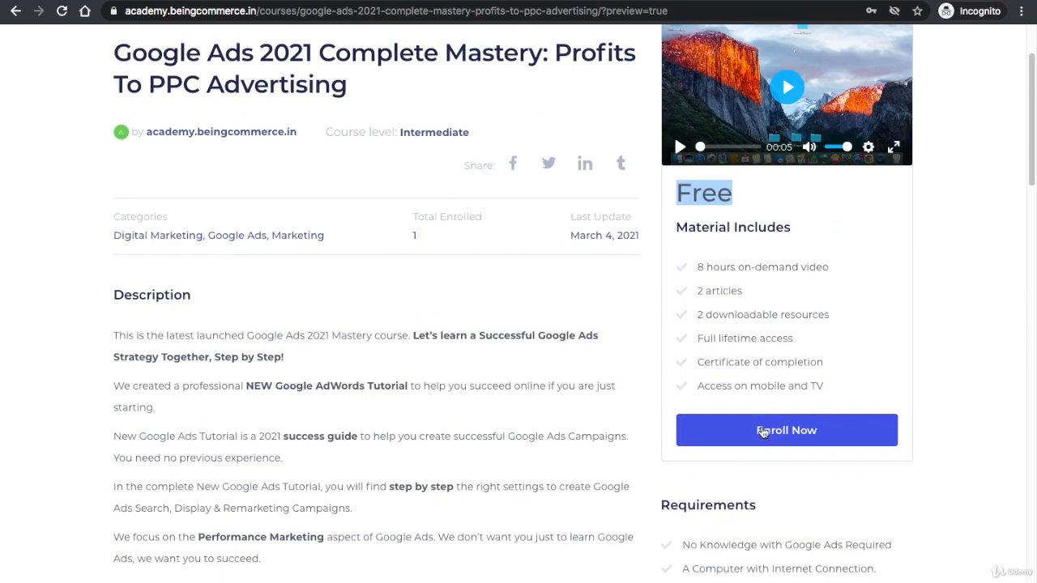
left_click(786, 432)
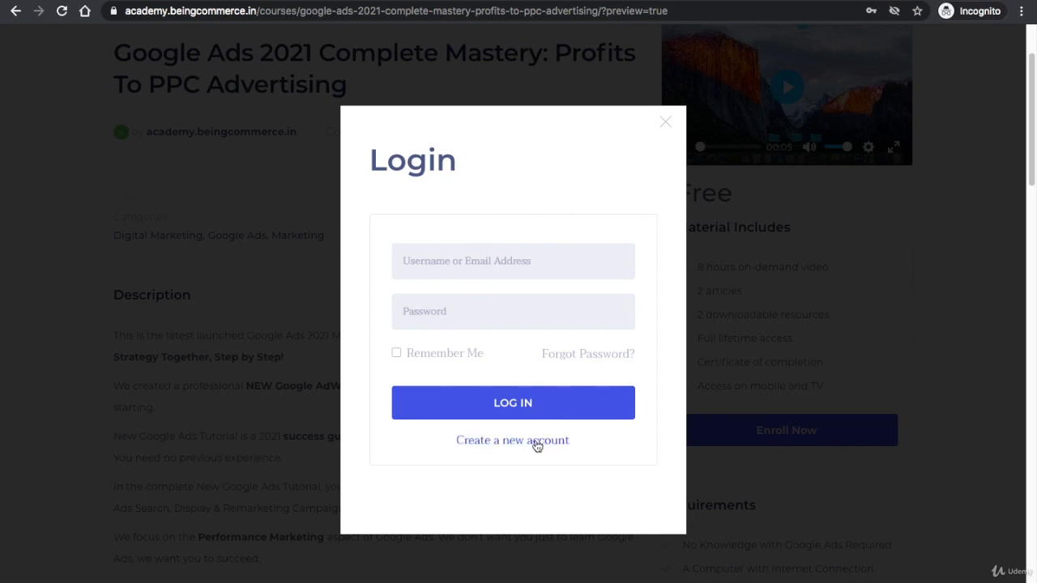
left_click(666, 127)
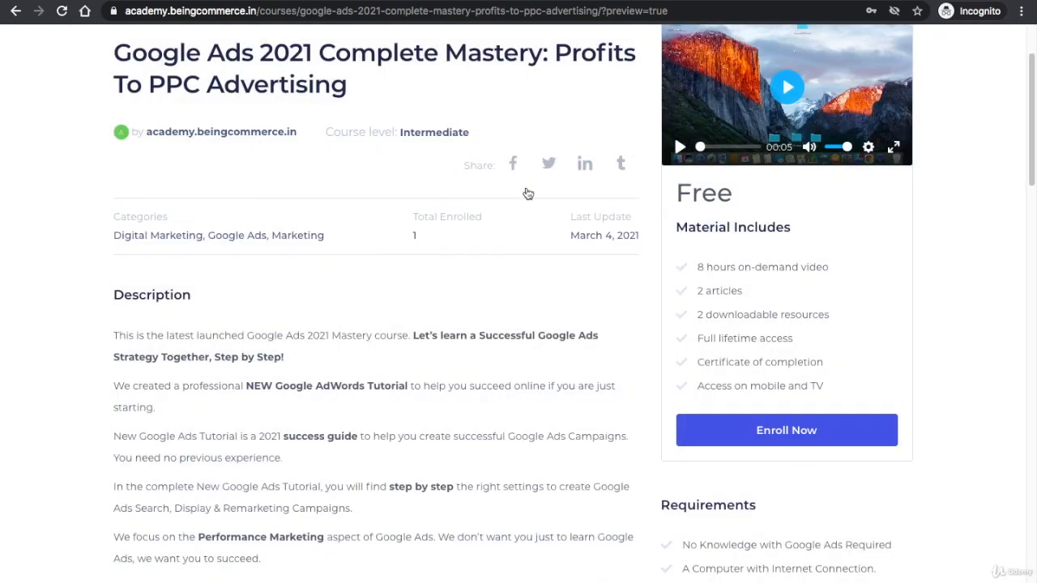
scroll(472, 280, "up", 3)
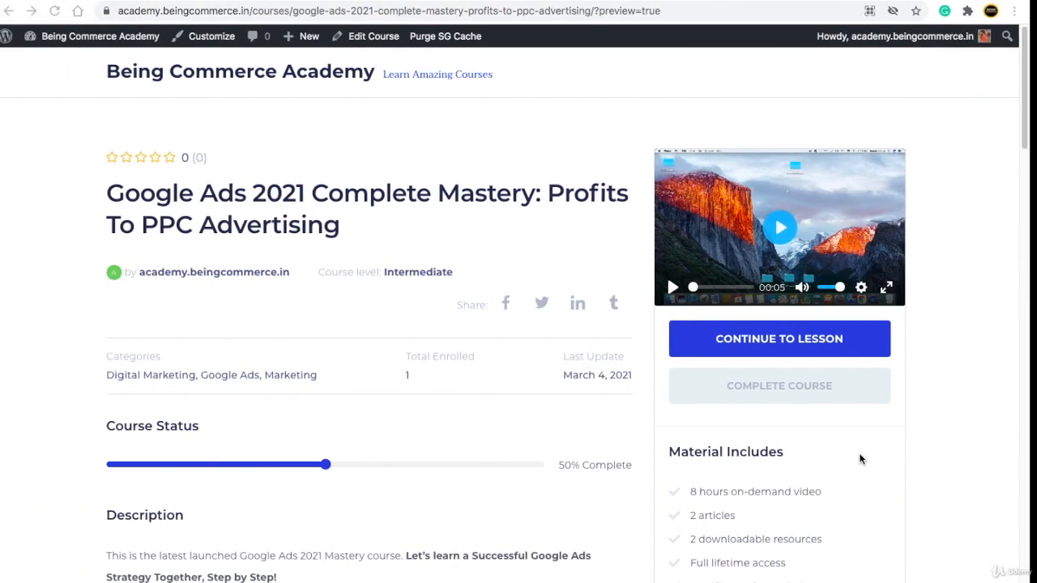
Return to the logged-in WordPress dashboard and open the Google Ads 2021 course from the Tutor LMS courses for editing
left_click(170, 11)
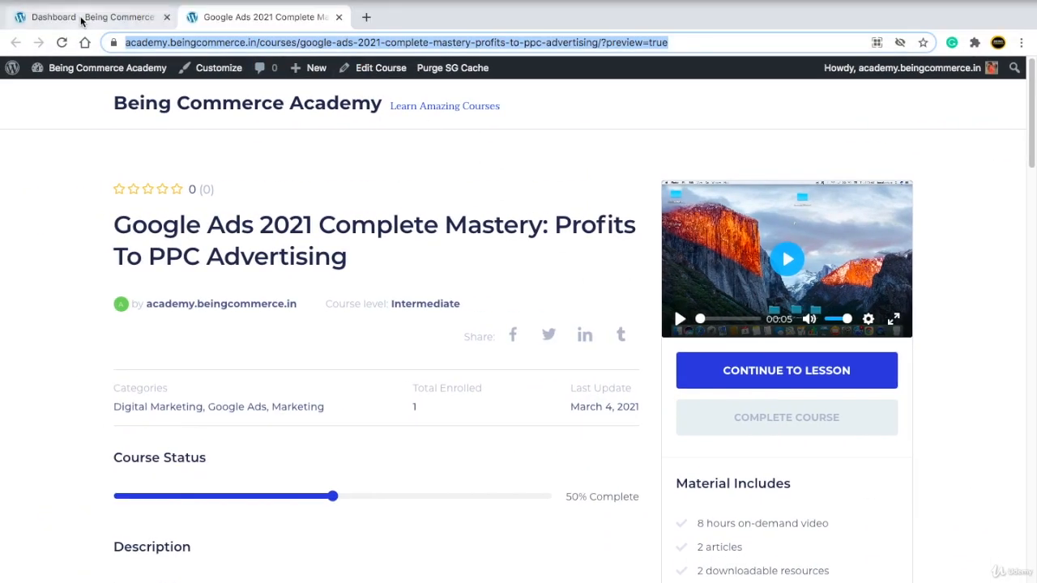
left_click(78, 16)
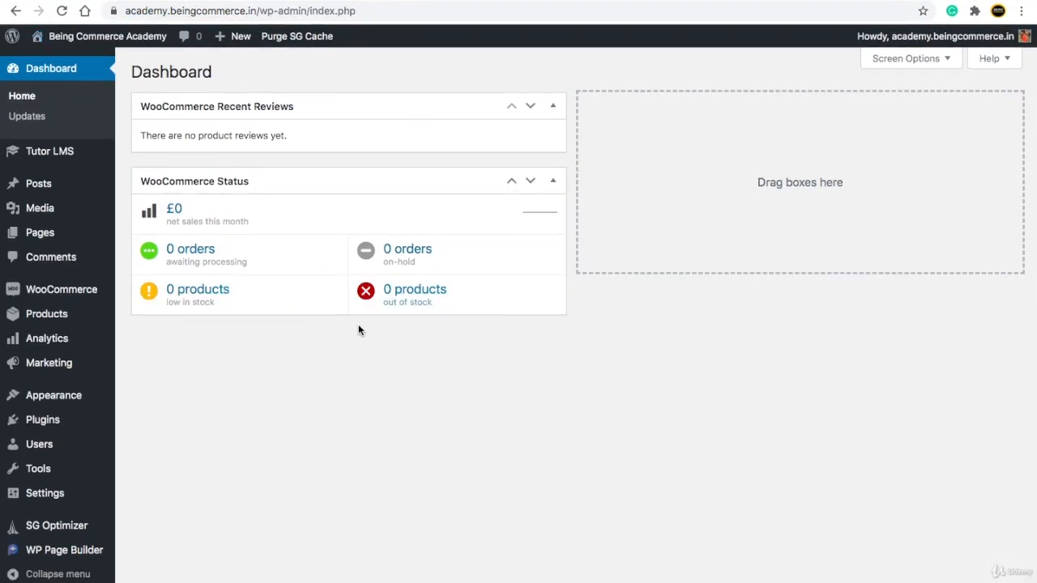
mouse_move(53, 158)
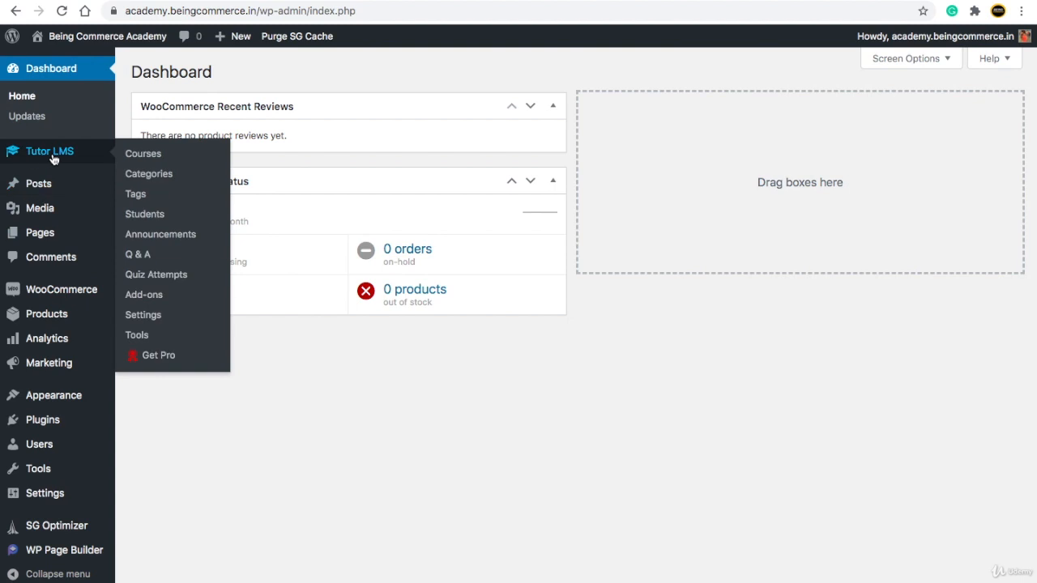
left_click(152, 158)
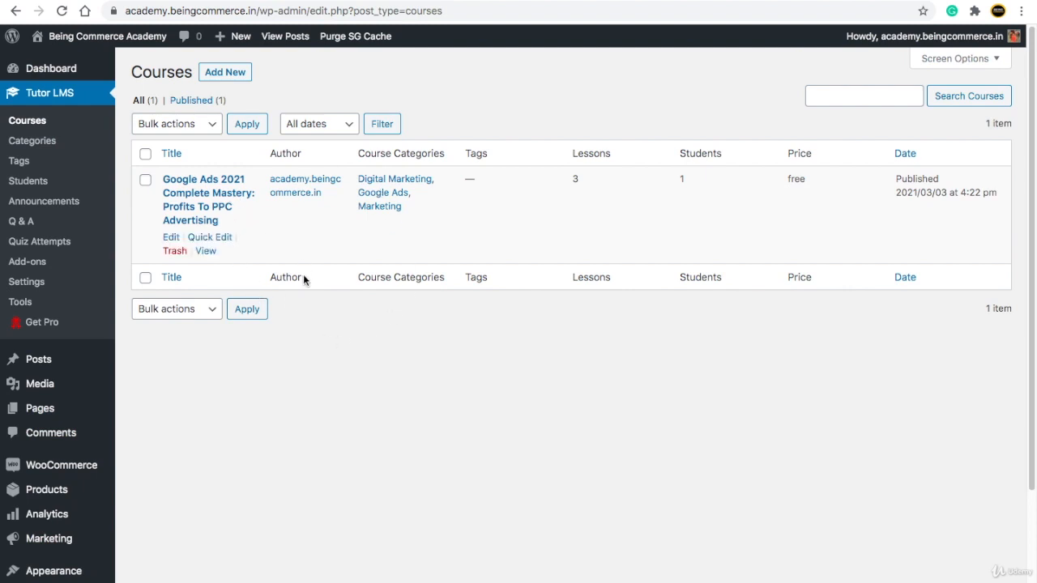
left_click(173, 237)
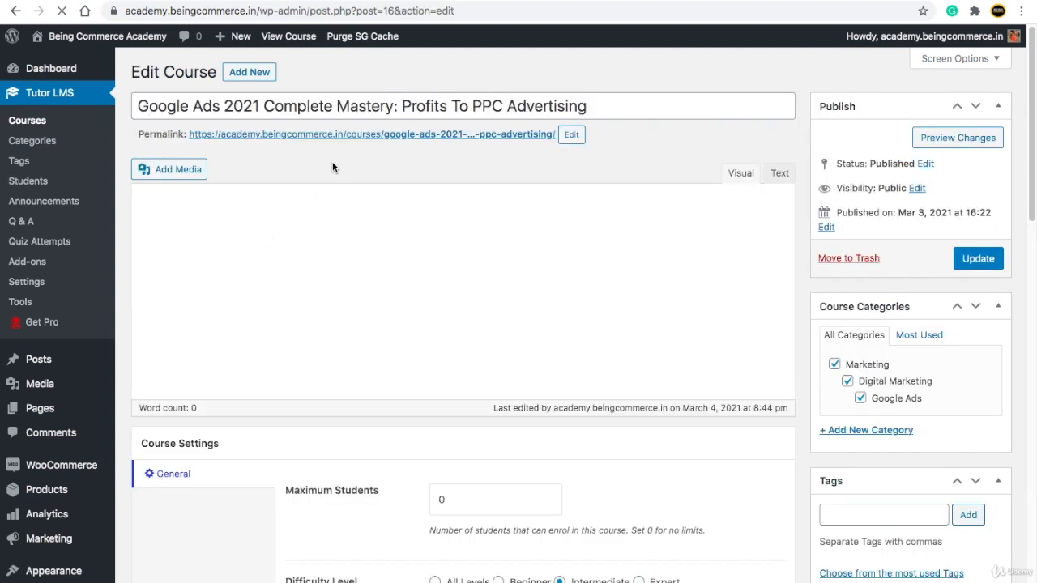
Copy the course's full title from the Edit Course page
triple_click(308, 102)
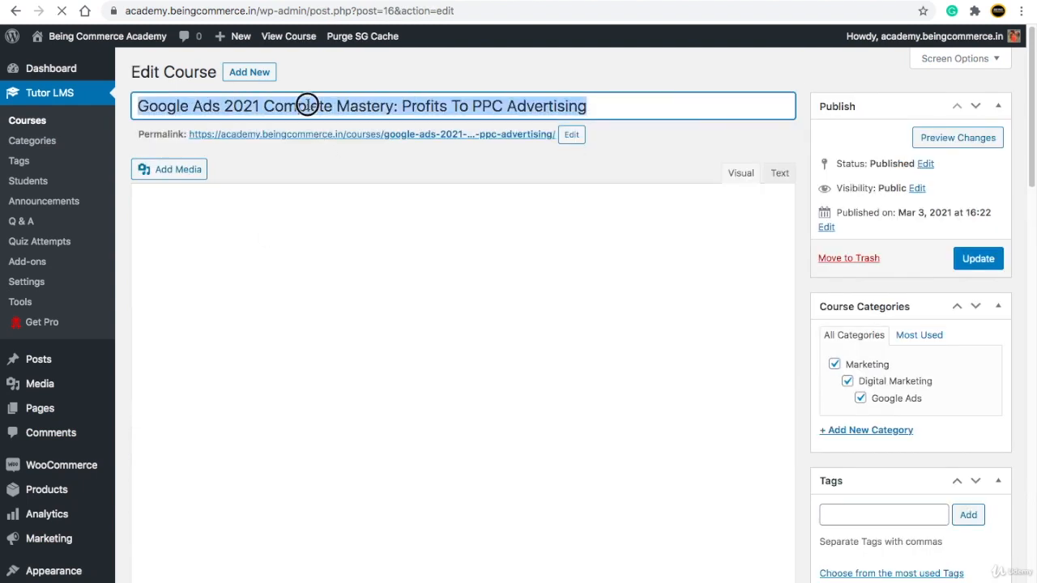
right_click(310, 103)
left_click(356, 205)
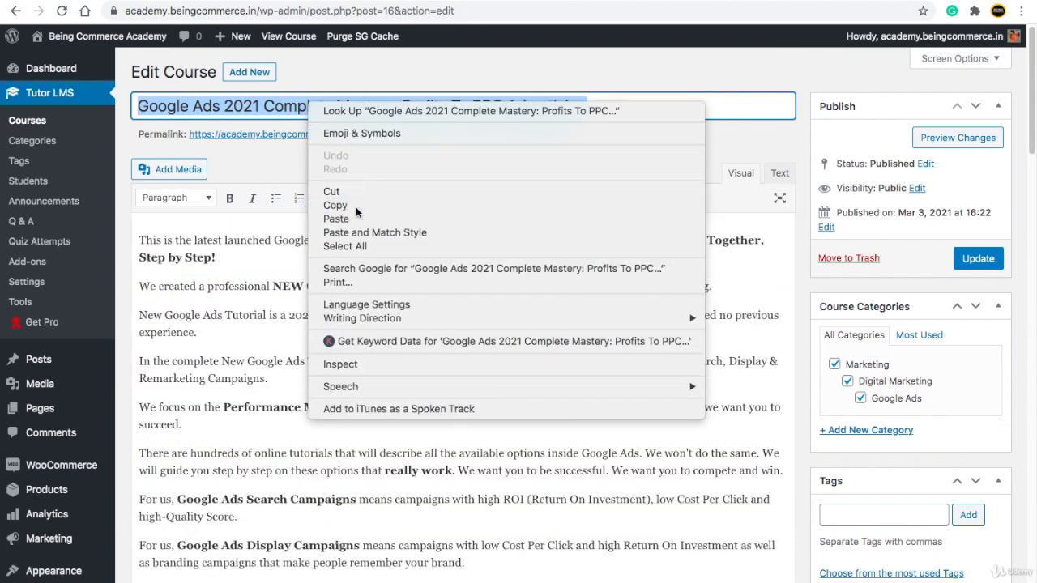
left_click(362, 168)
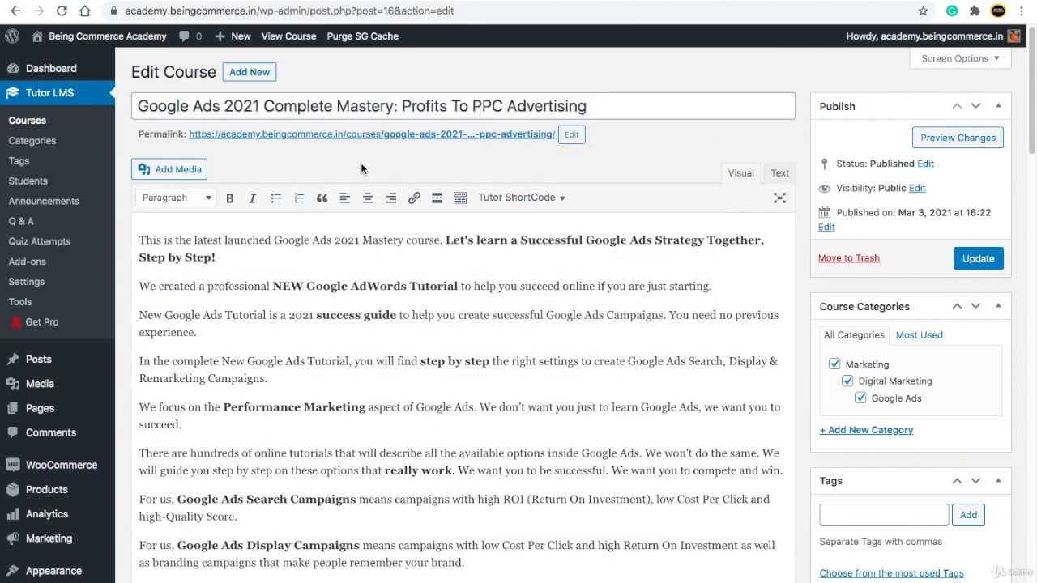
Set the Tutor LMS monetize option to WooCommerce and save the settings
left_click(38, 281)
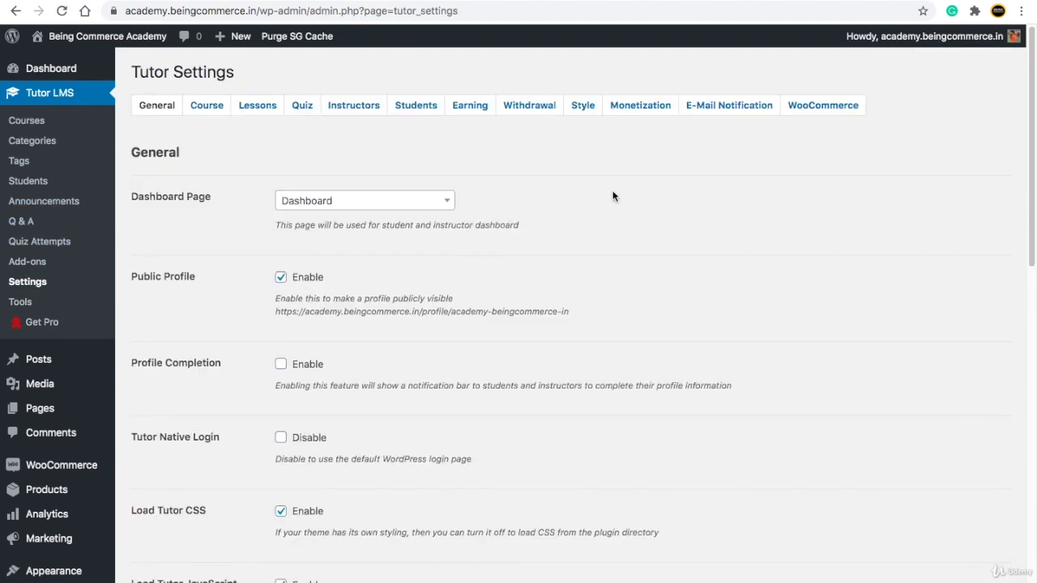
left_click(640, 110)
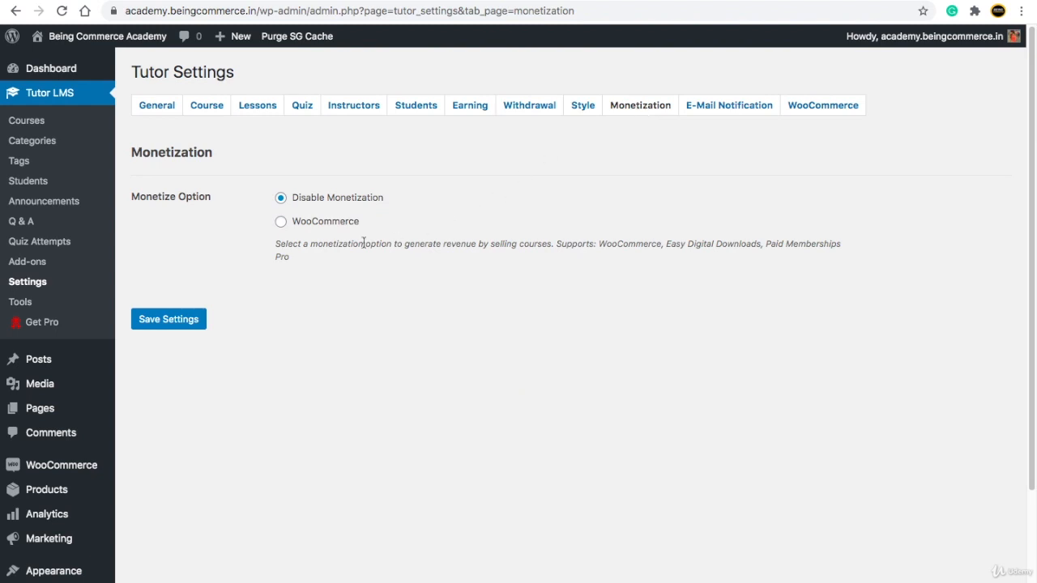
left_click(281, 223)
left_click(175, 323)
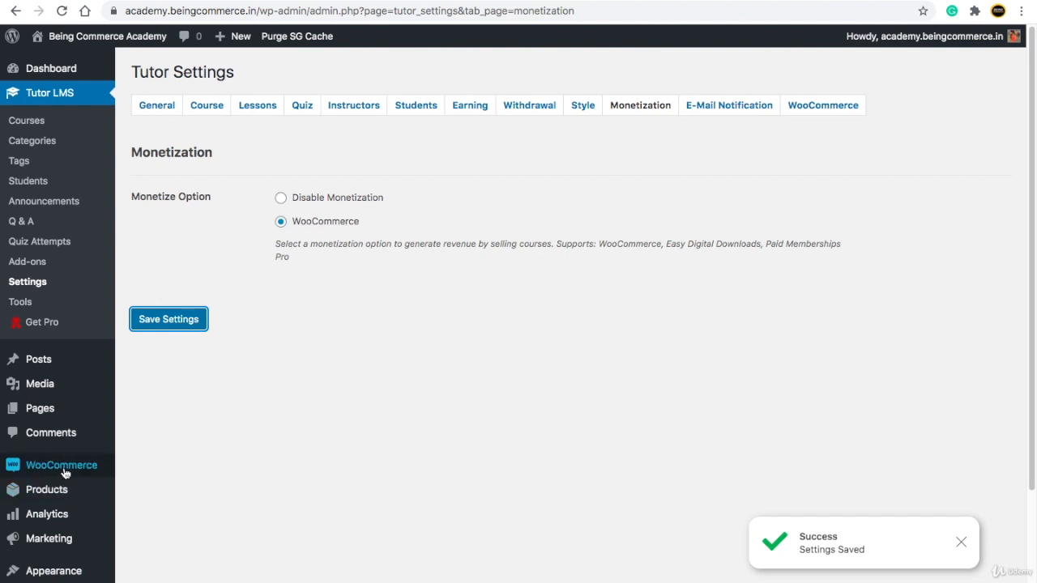
Start a new WooCommerce product and paste "Google Ads 2021 Complete Mastery: Profits To PPC Advertising" as its name
scroll(72, 462, "down", 3)
scroll(86, 462, "up", 3)
mouse_move(53, 339)
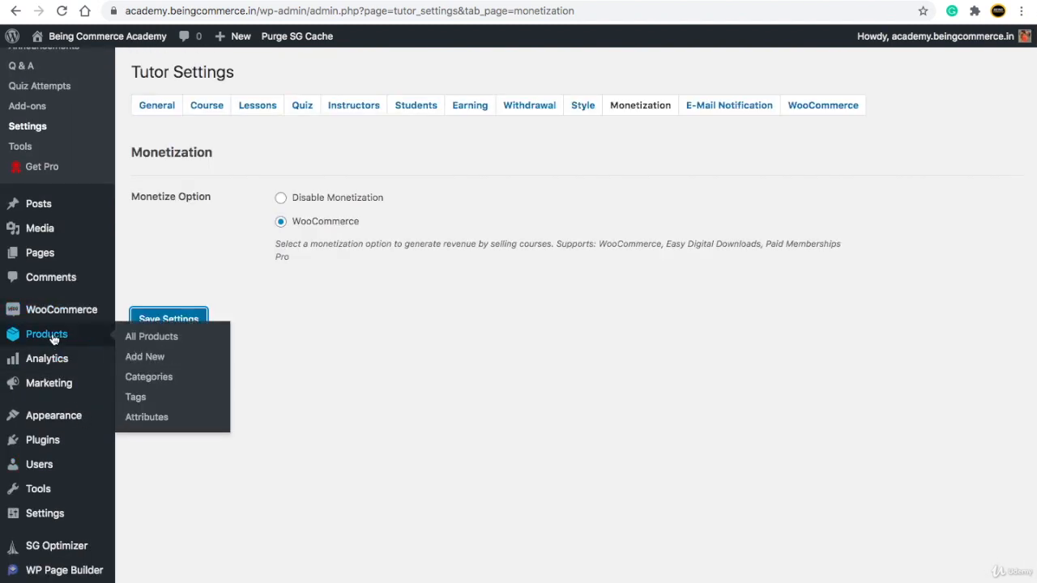
left_click(145, 360)
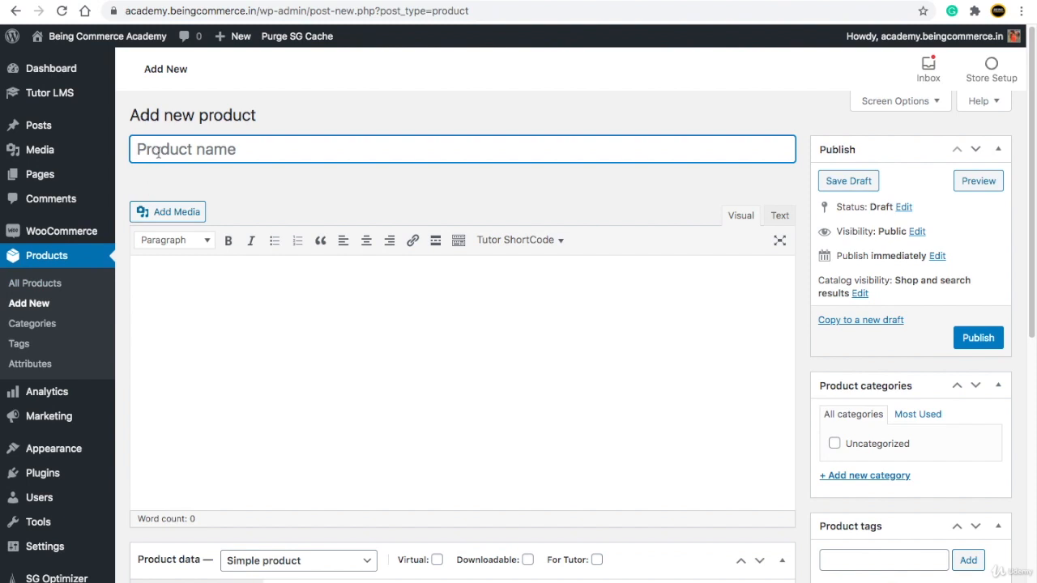
key("ctrl+v")
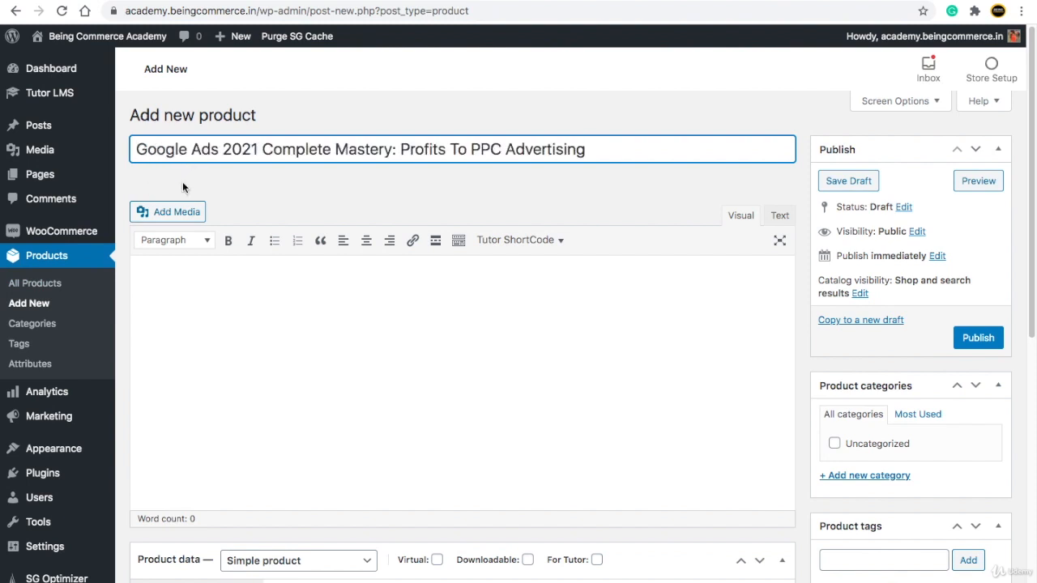
mouse_move(66, 101)
left_click(147, 153)
left_click(299, 192)
Enable the For Tutor option in the product data
scroll(310, 282, "down", 2)
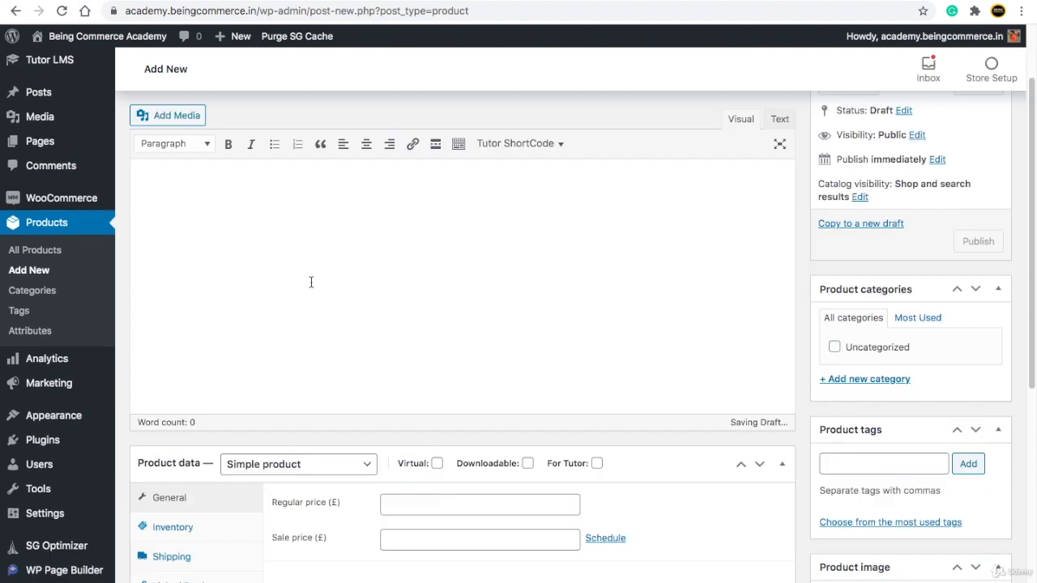
scroll(310, 282, "down", 5)
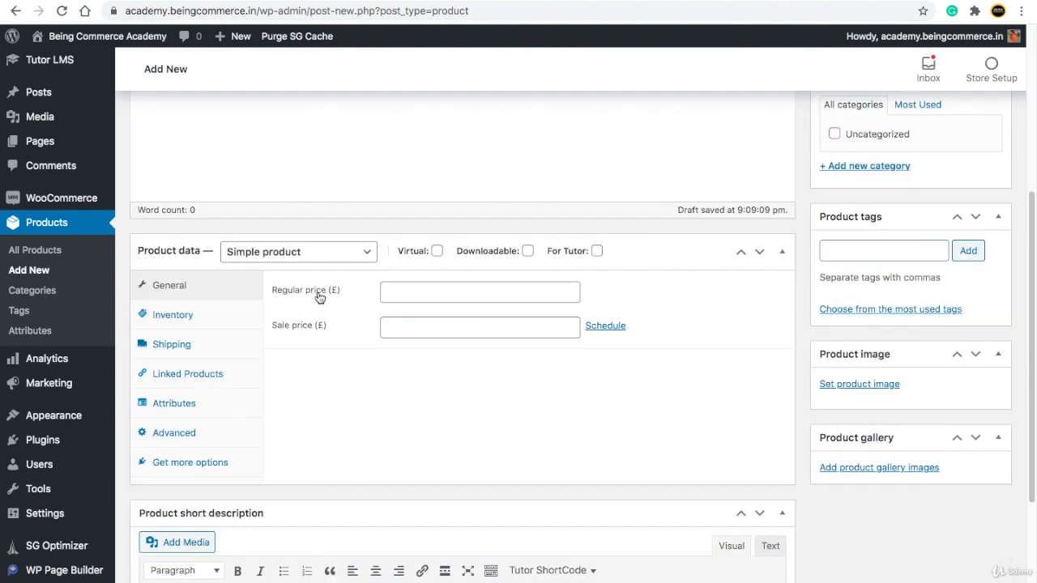
left_click(597, 251)
Set the product's regular price to £10
scroll(324, 336, "down", 1)
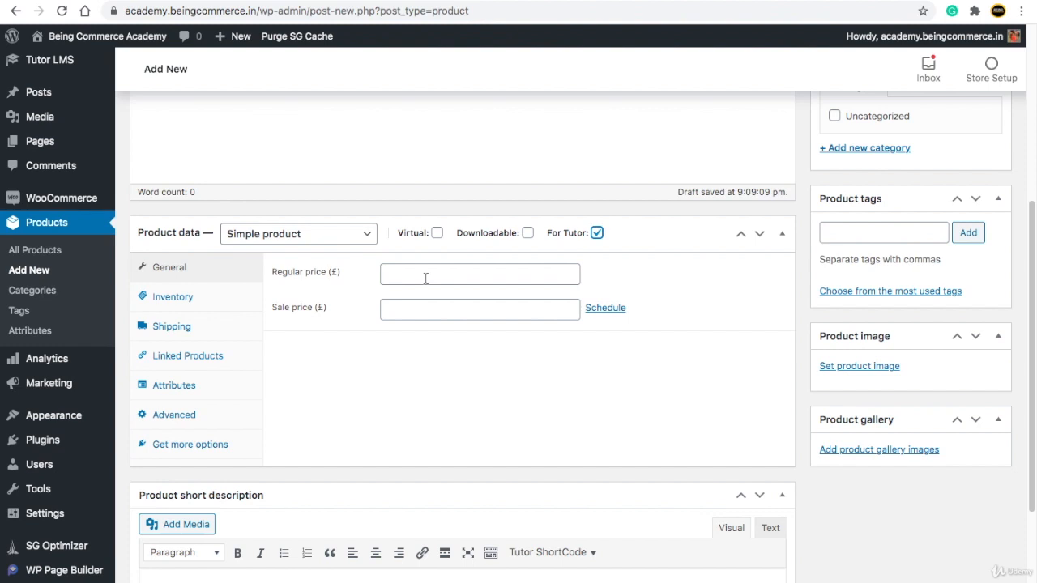
left_click(432, 269)
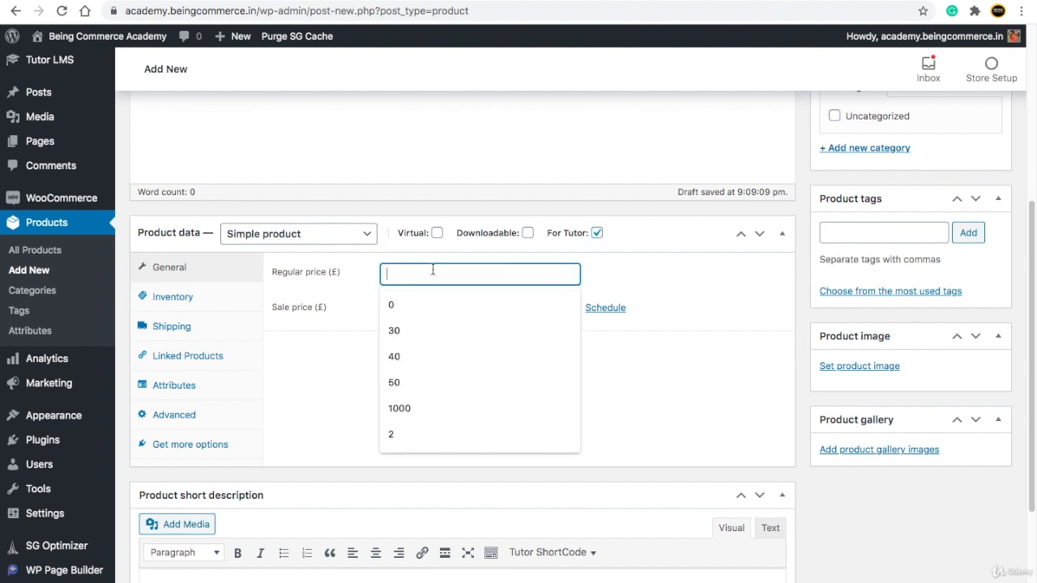
type("10")
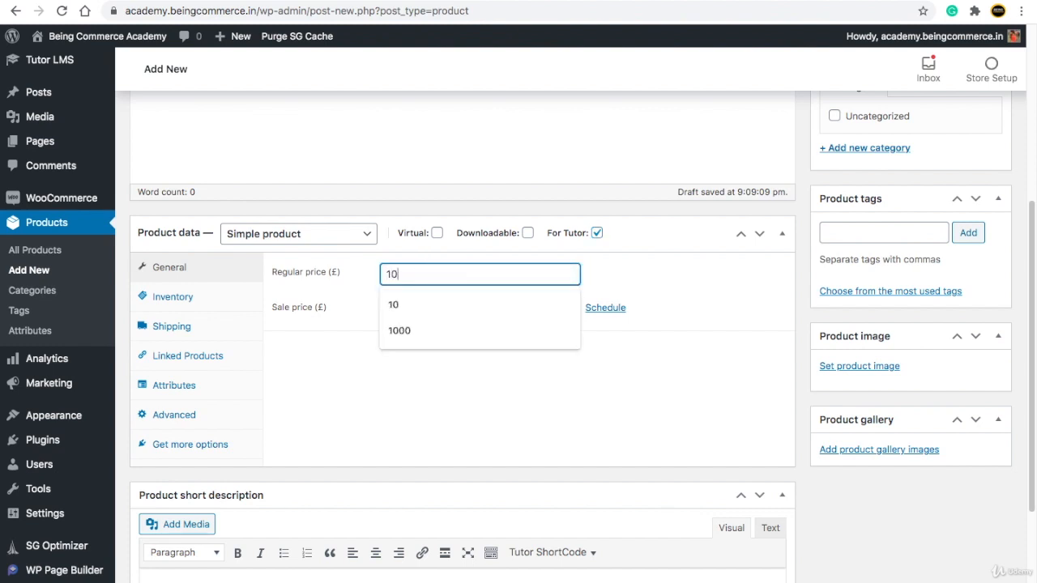
left_click(369, 387)
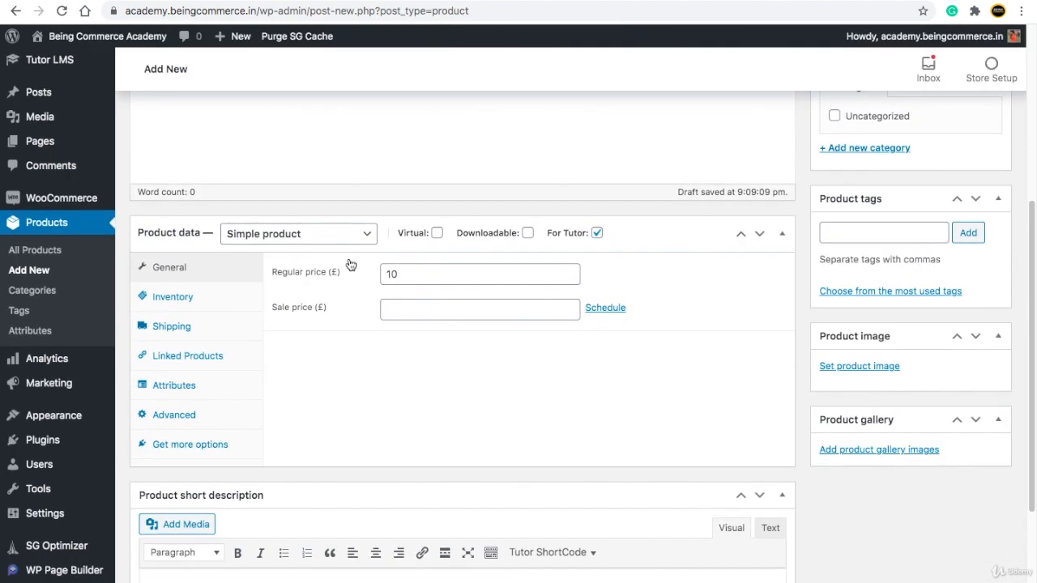
double_click(396, 275)
left_click(349, 324)
scroll(364, 323, "down", 3)
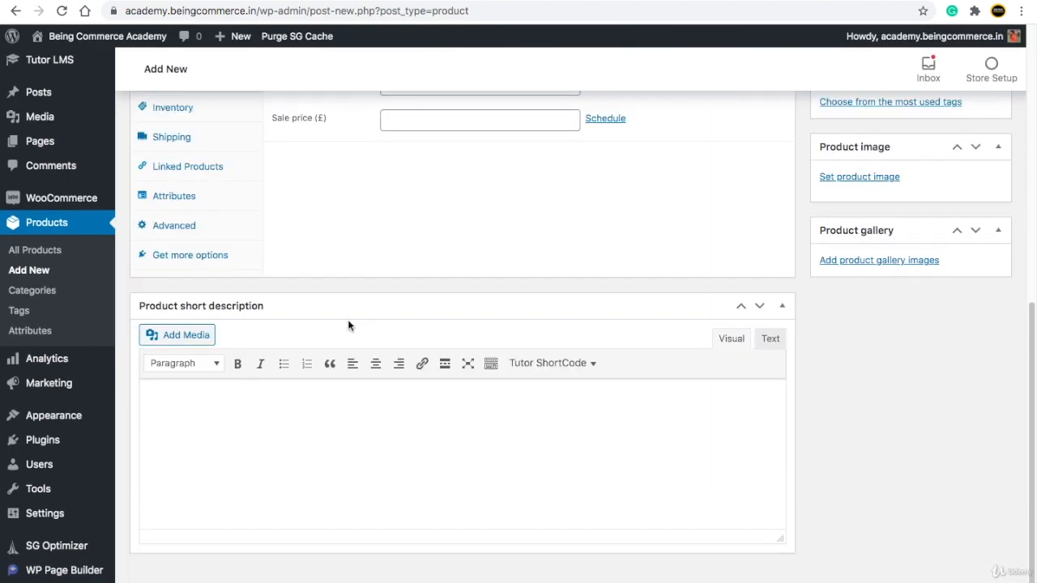
scroll(473, 324, "up", 3)
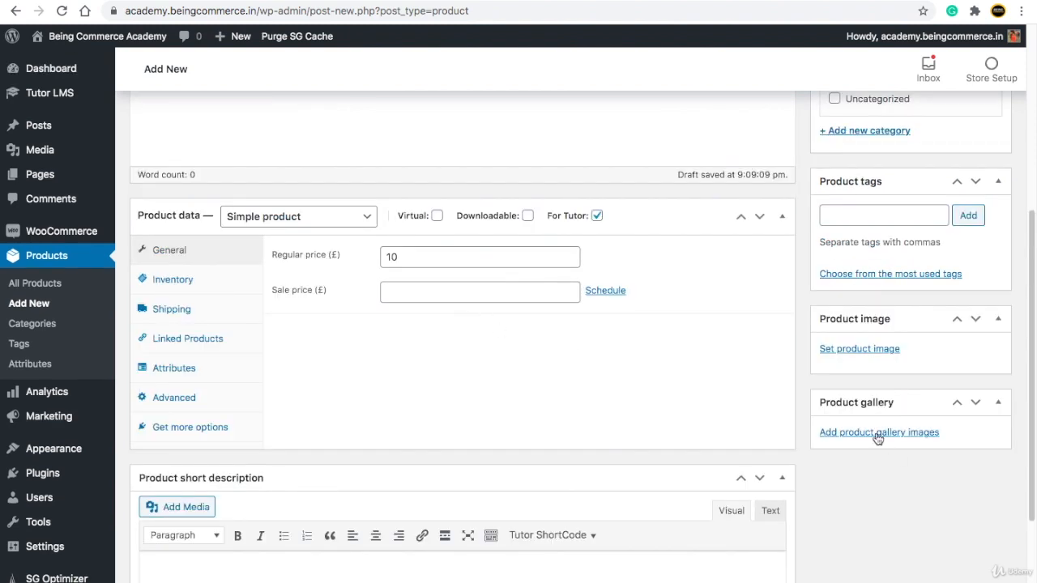
Set Course-design.png from the media library as the product image
left_click(882, 348)
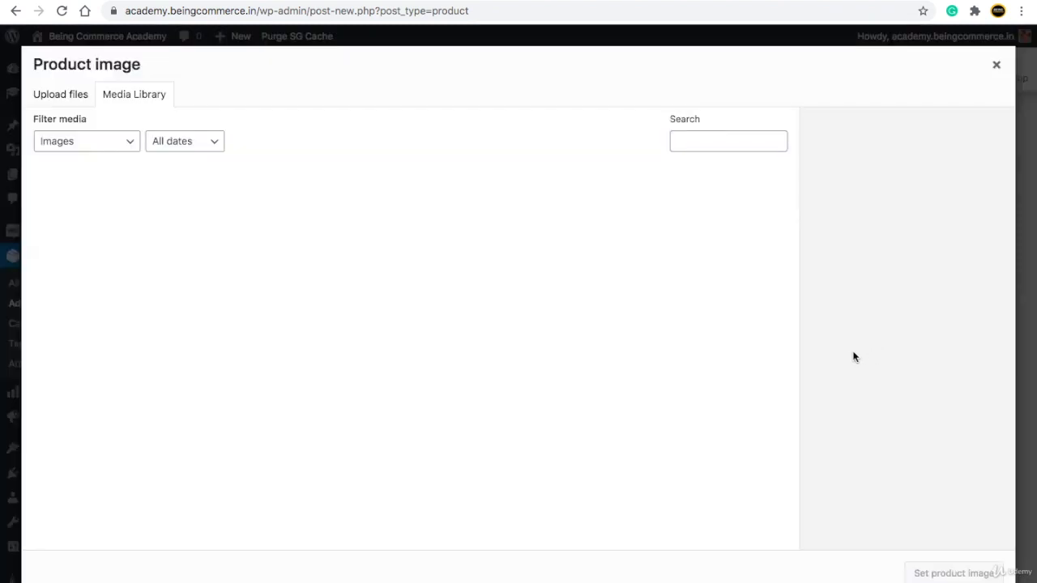
left_click(97, 210)
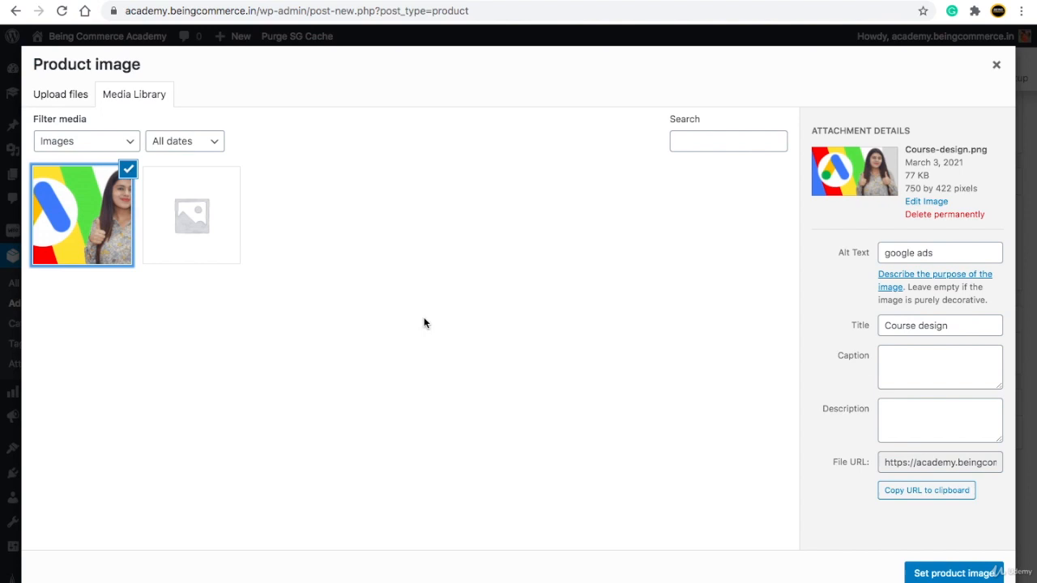
left_click(928, 569)
Create the product categories Marketing and Digital Marketing, both without a parent, and assign them to the product
scroll(801, 435, "up", 3)
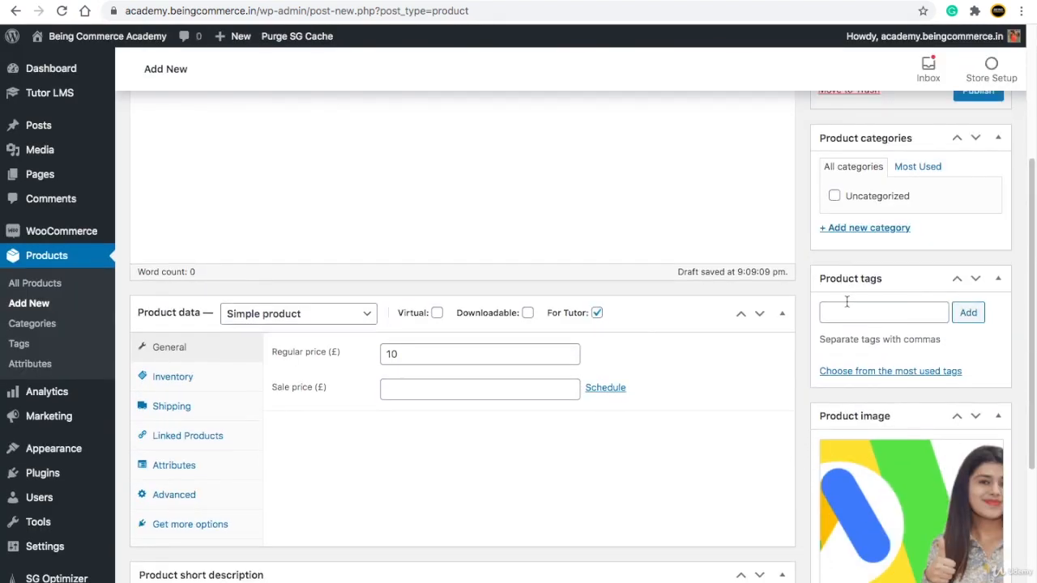
scroll(847, 302, "up", 2)
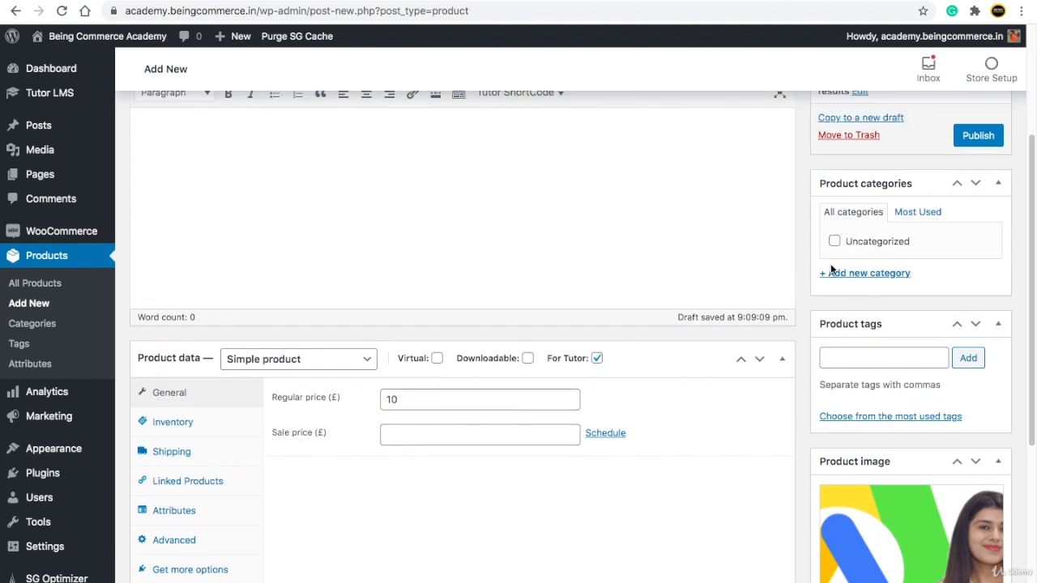
left_click(849, 276)
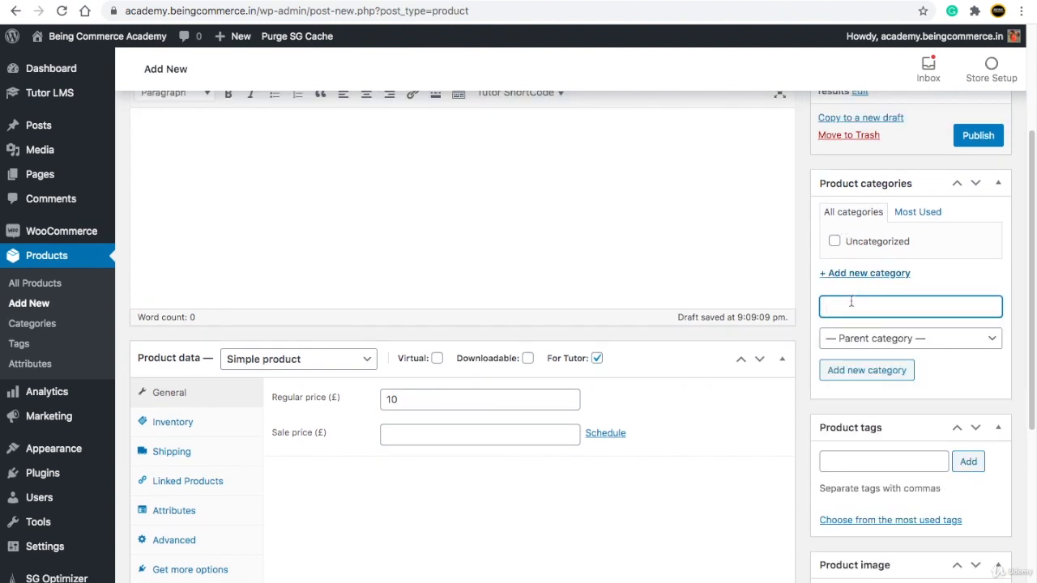
type("Marketing")
left_click(871, 375)
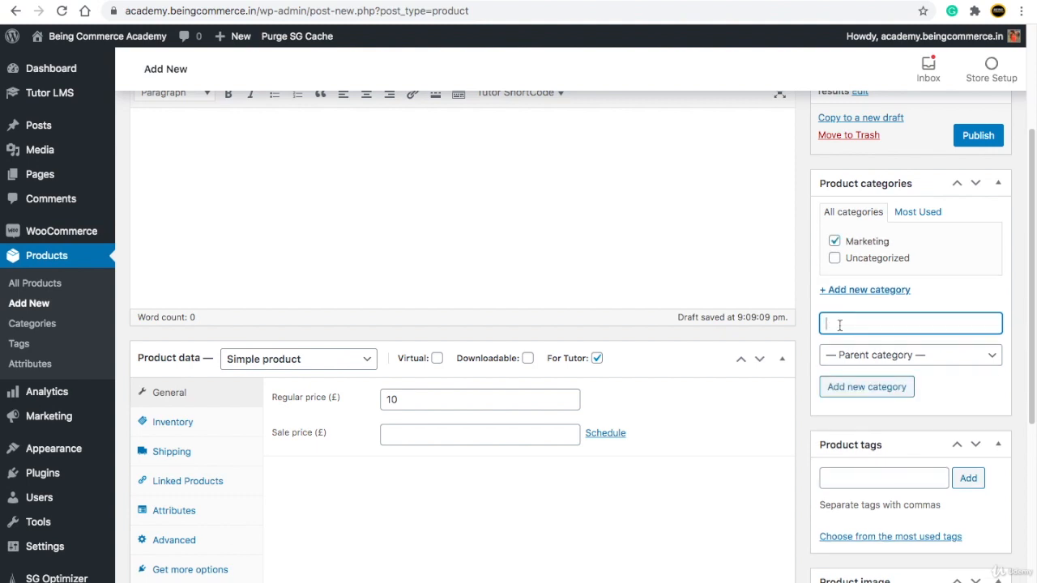
type("Digital Marketing")
left_click(877, 389)
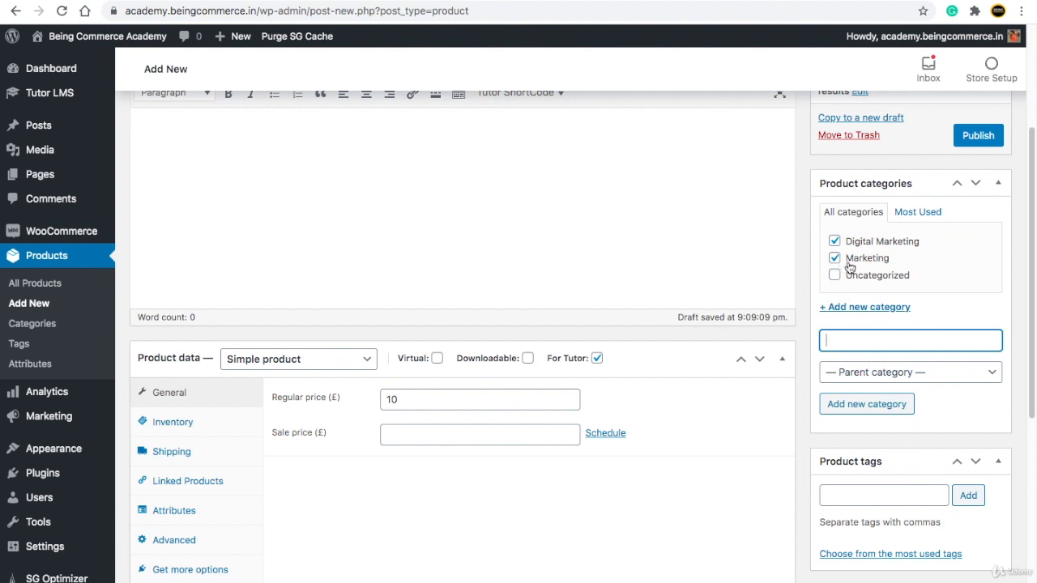
Add Digital Marketing as a subcategory of Marketing and unassign the top-level Digital Marketing category from the product
type("Digital Marketing")
left_click(867, 375)
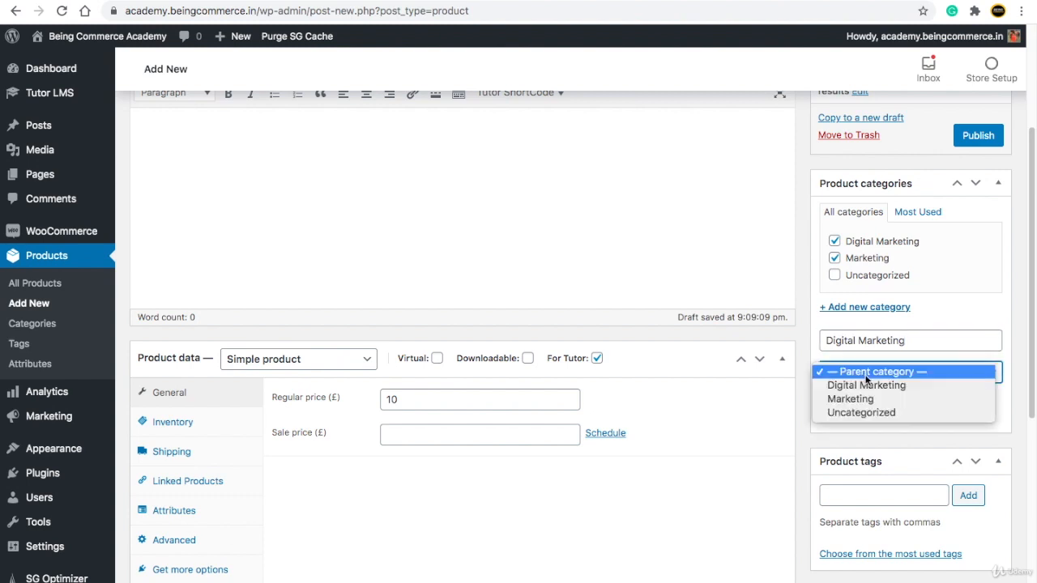
left_click(875, 405)
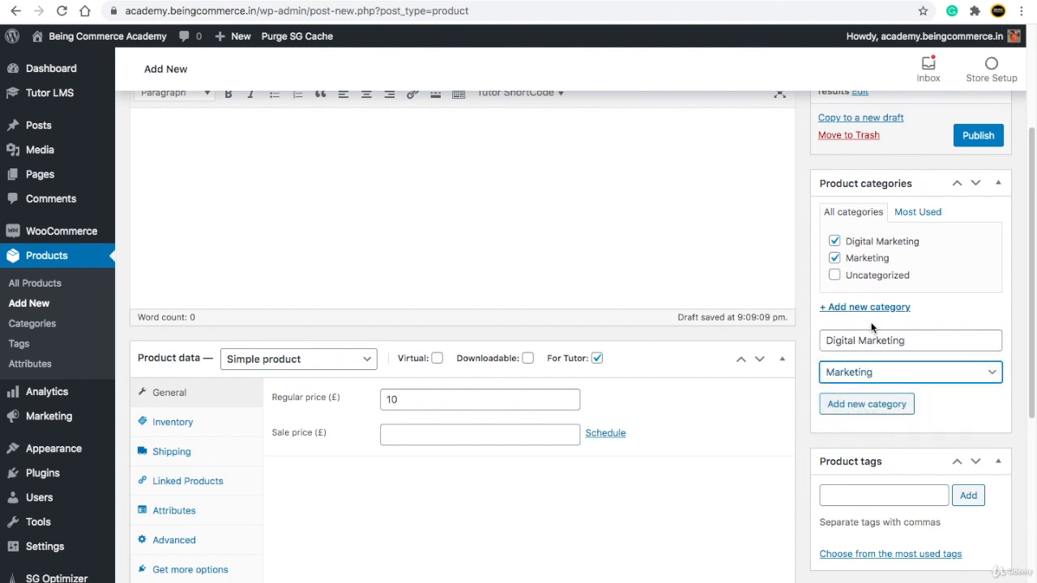
left_click(863, 405)
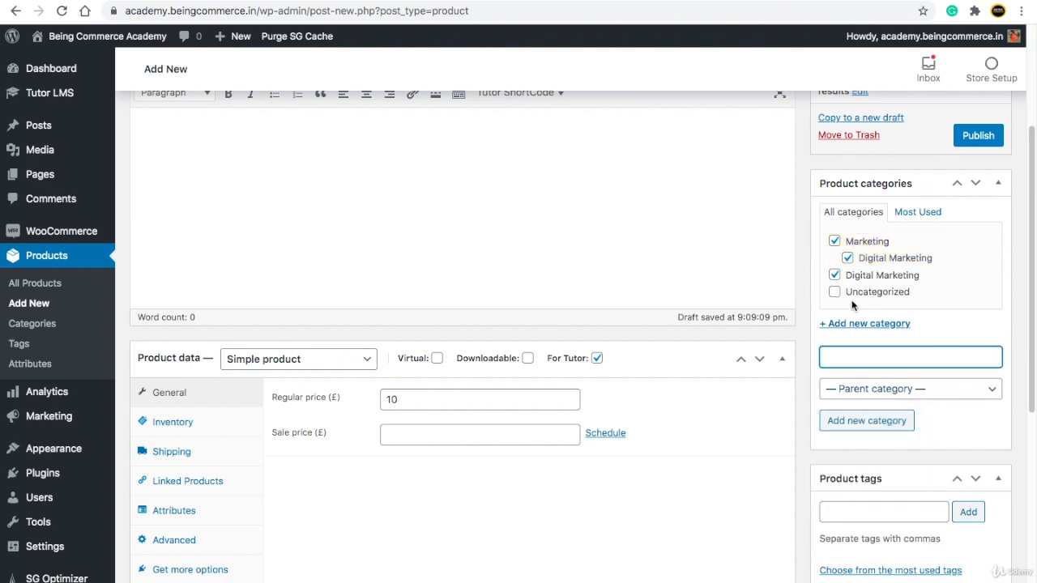
left_click(834, 276)
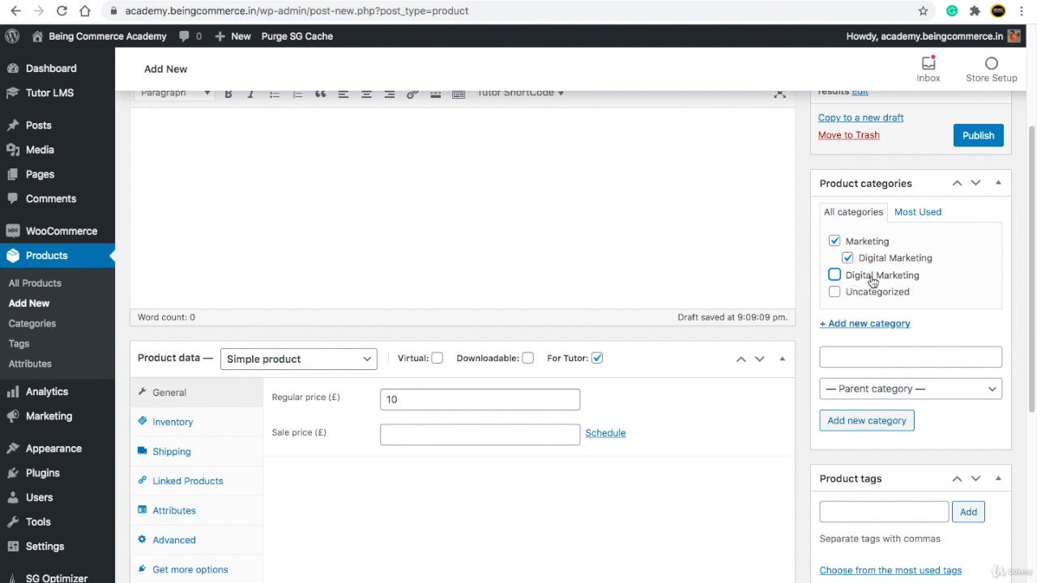
Add a Google Ads product category with the Digital Marketing subcategory of Marketing as its parent
left_click(851, 360)
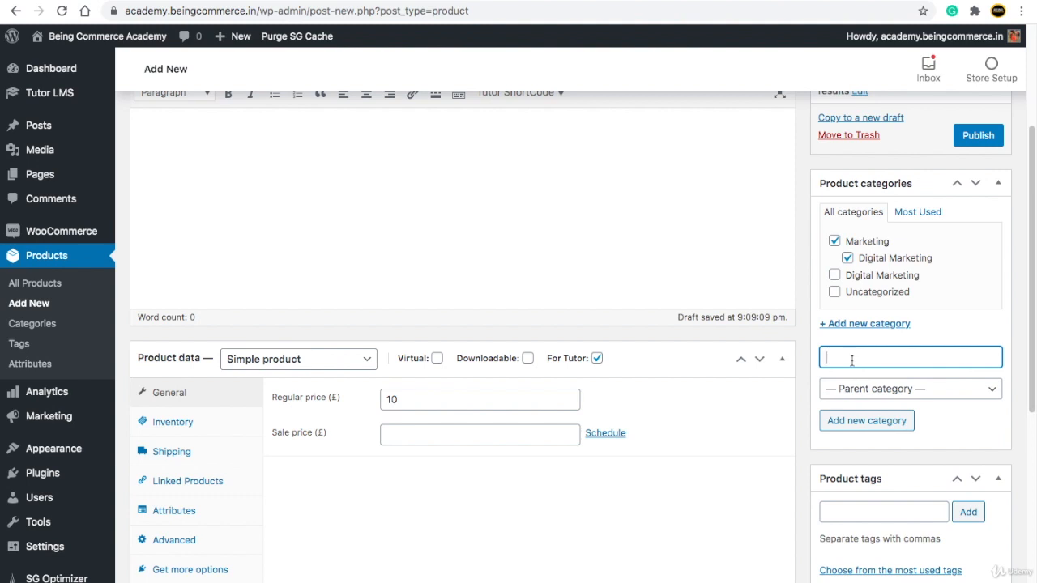
type("Google Ads")
left_click(871, 389)
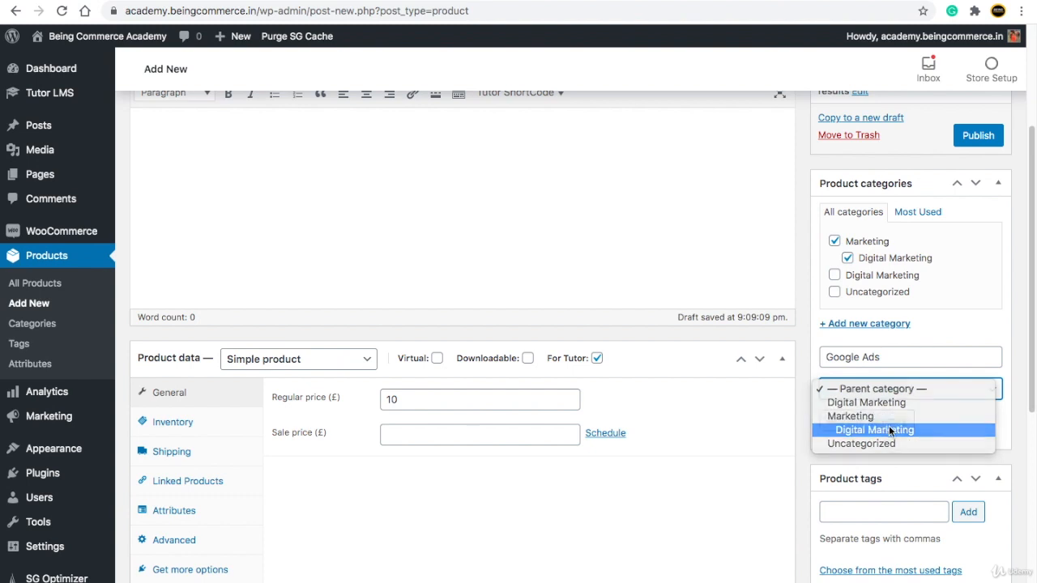
left_click(885, 429)
left_click(875, 420)
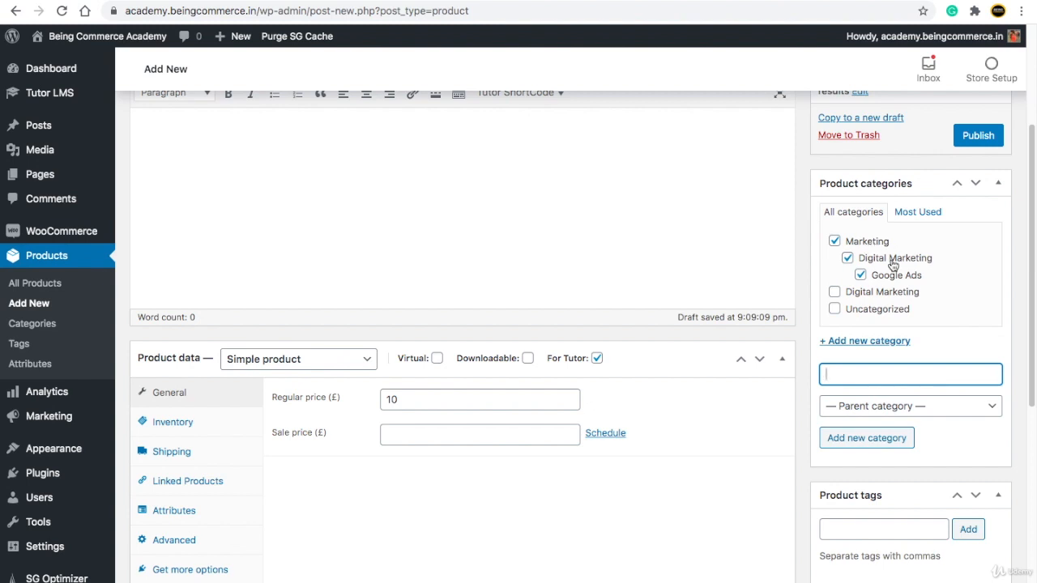
Look over the product's details and publish it
scroll(869, 293, "up", 3)
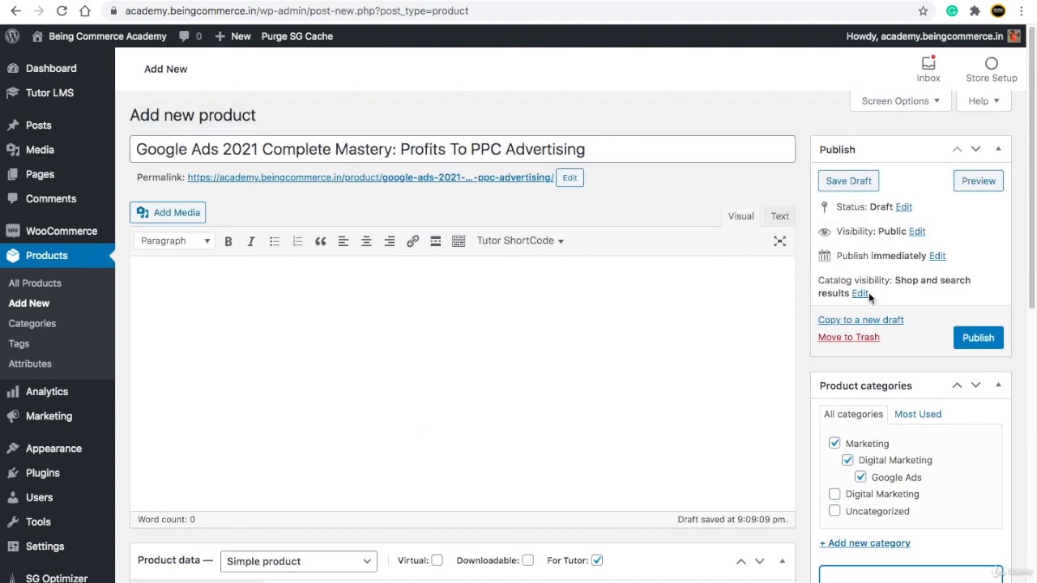
scroll(842, 365, "down", 5)
scroll(843, 369, "down", 3)
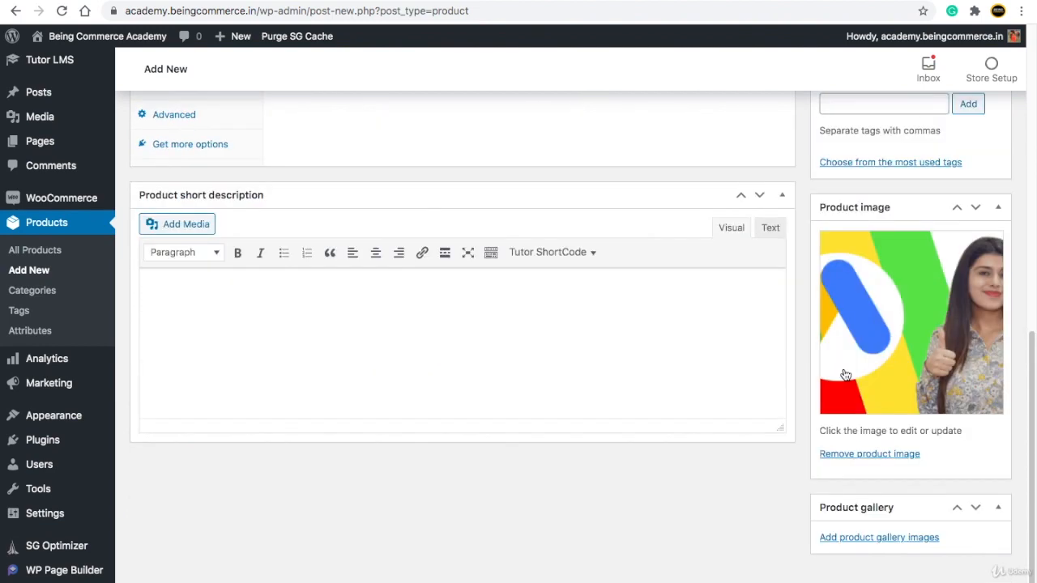
scroll(845, 377, "up", 4)
scroll(603, 346, "up", 5)
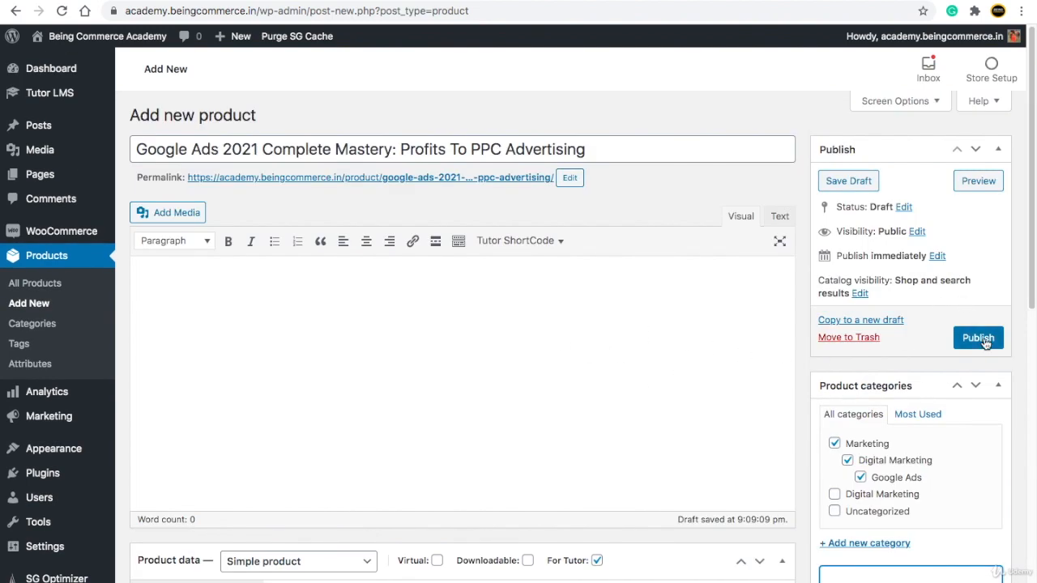
left_click(980, 339)
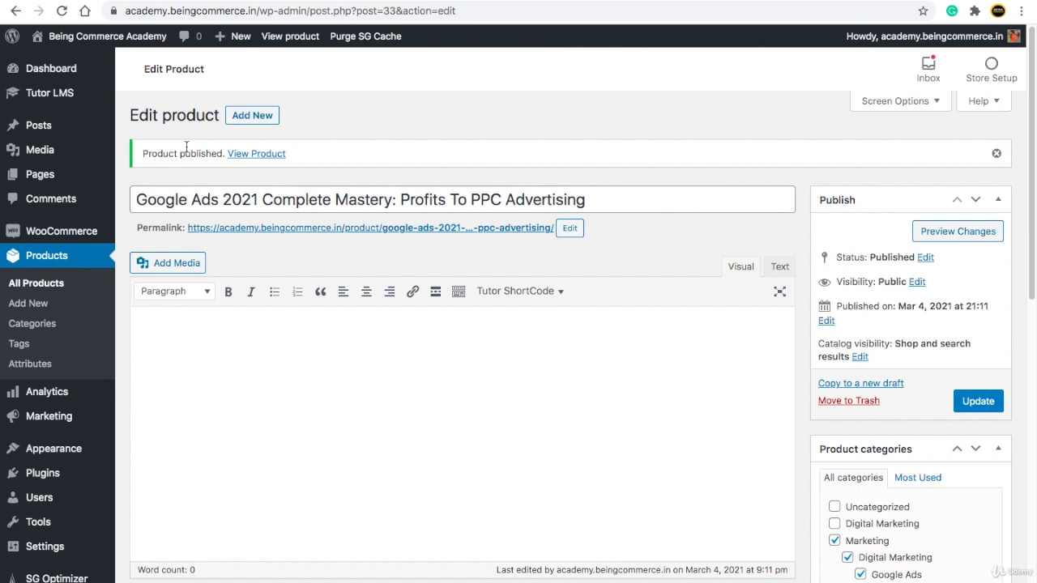
Open the course "Google Ads 2021 Complete Mastery: Profits To PPC Advertising" in Tutor LMS for editing
mouse_move(52, 97)
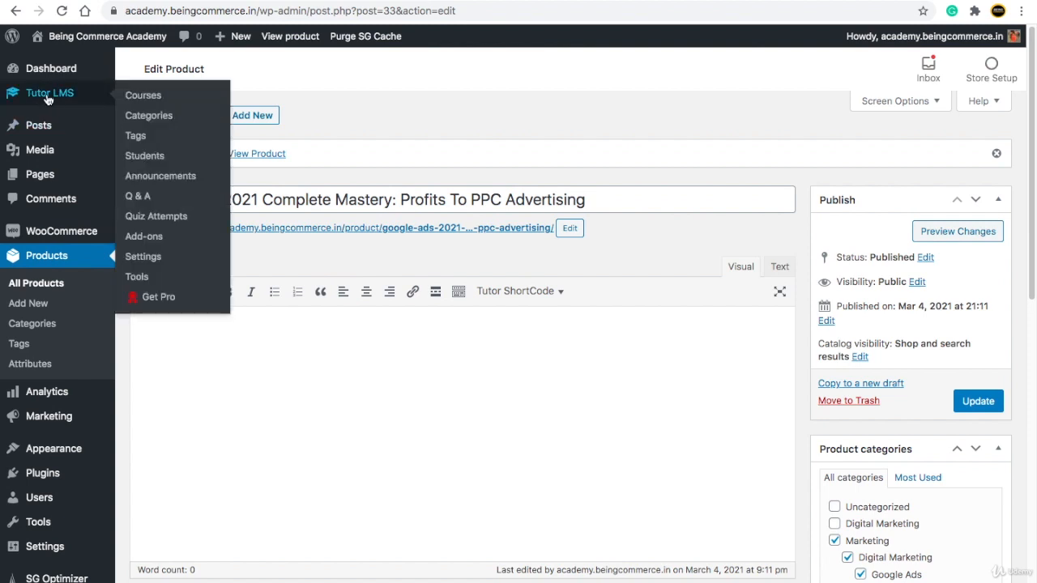
left_click(144, 96)
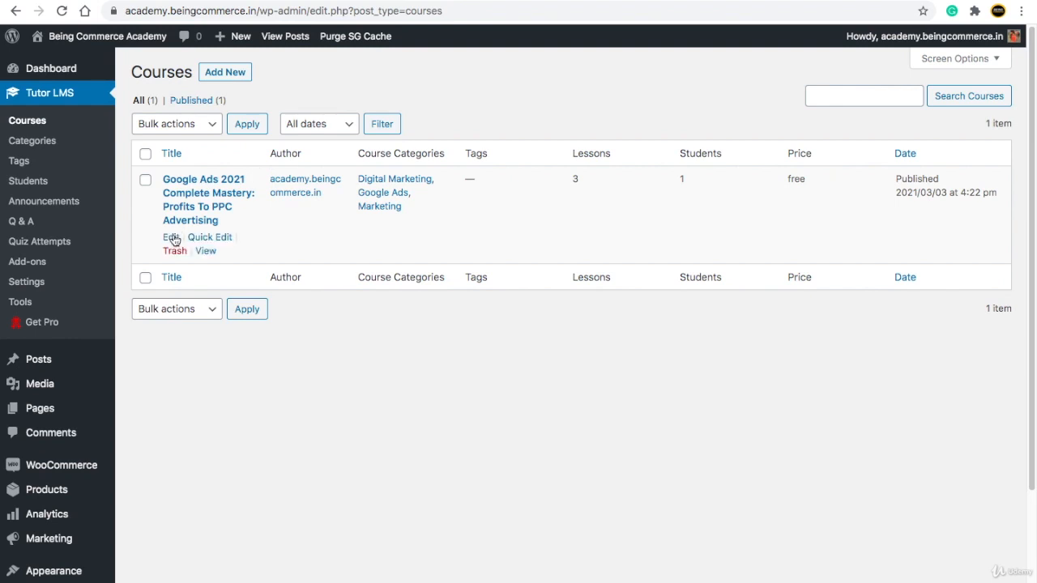
left_click(172, 238)
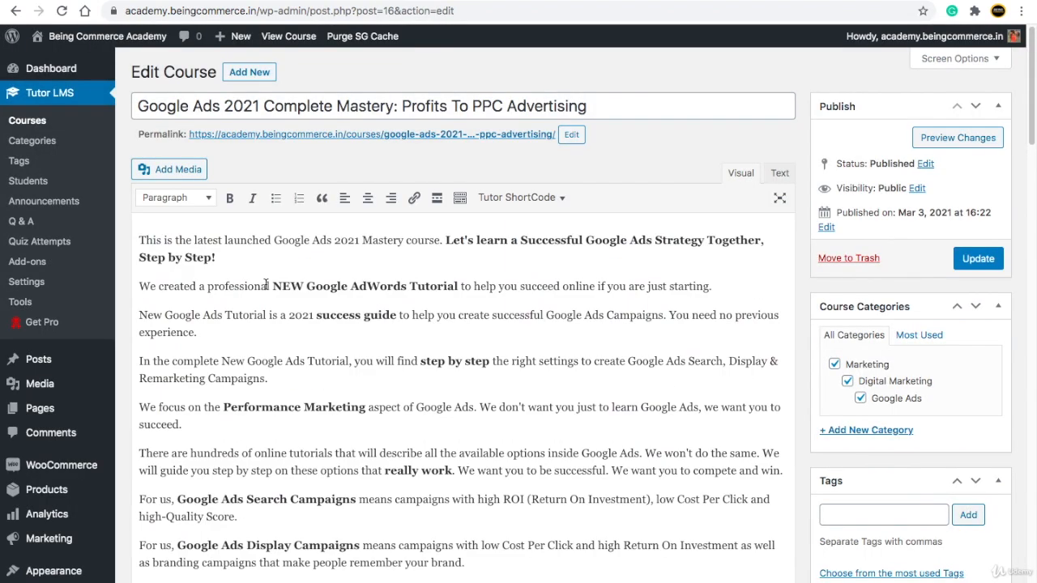
Attach the product "Google Ads 2021 Complete Mastery: Profits To PPC Advertising" to the course
scroll(266, 287, "down", 20)
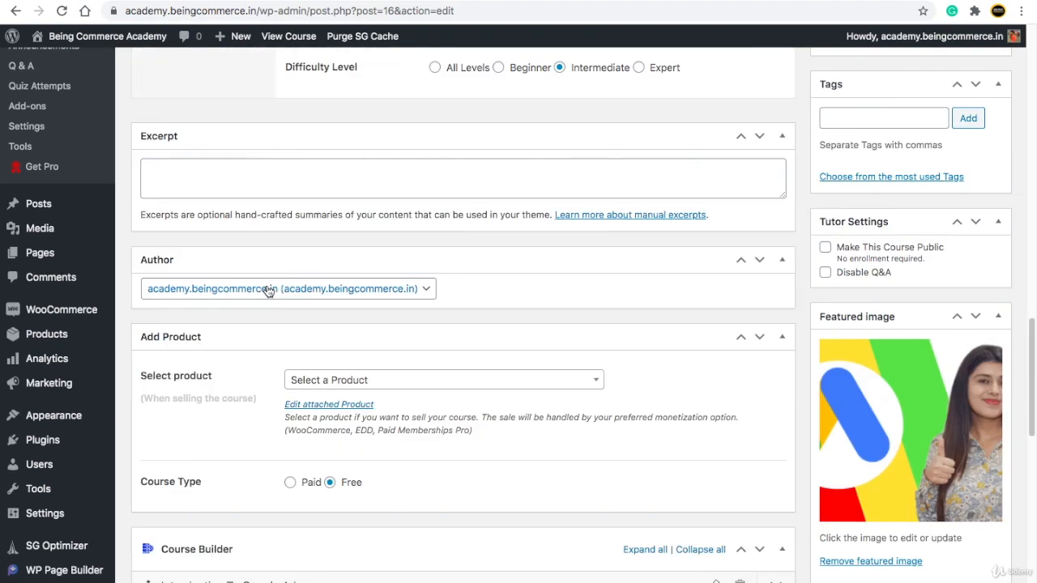
scroll(268, 291, "down", 2)
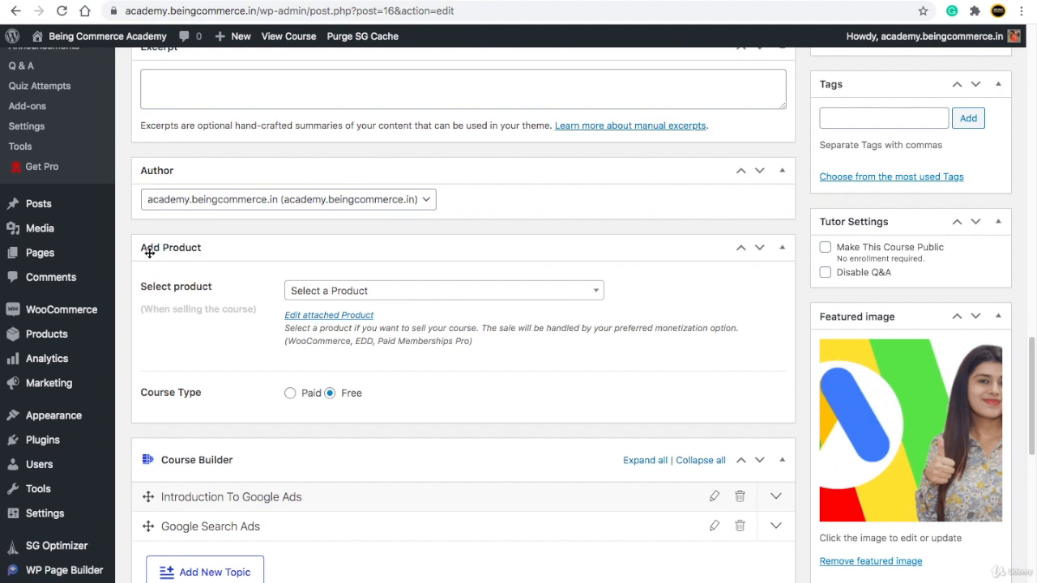
left_click(328, 295)
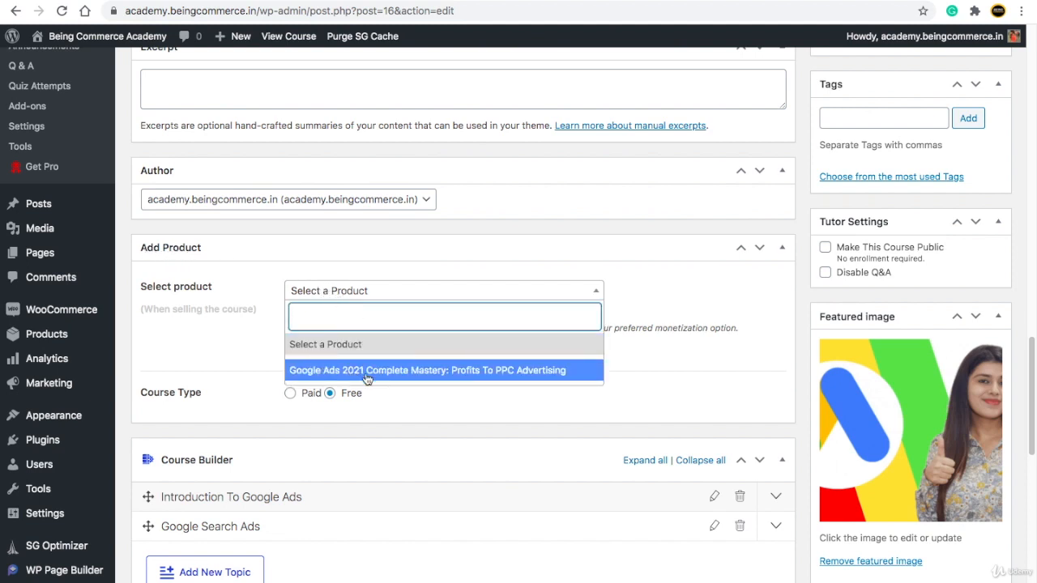
mouse_move(55, 337)
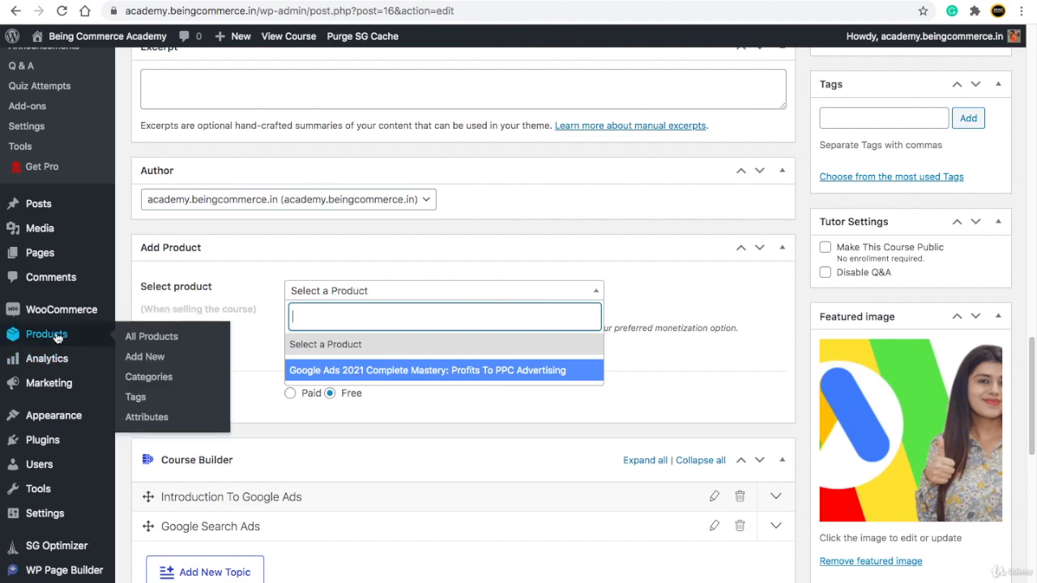
left_click(384, 370)
Set the course type to Paid and update the course
scroll(385, 340, "down", 1)
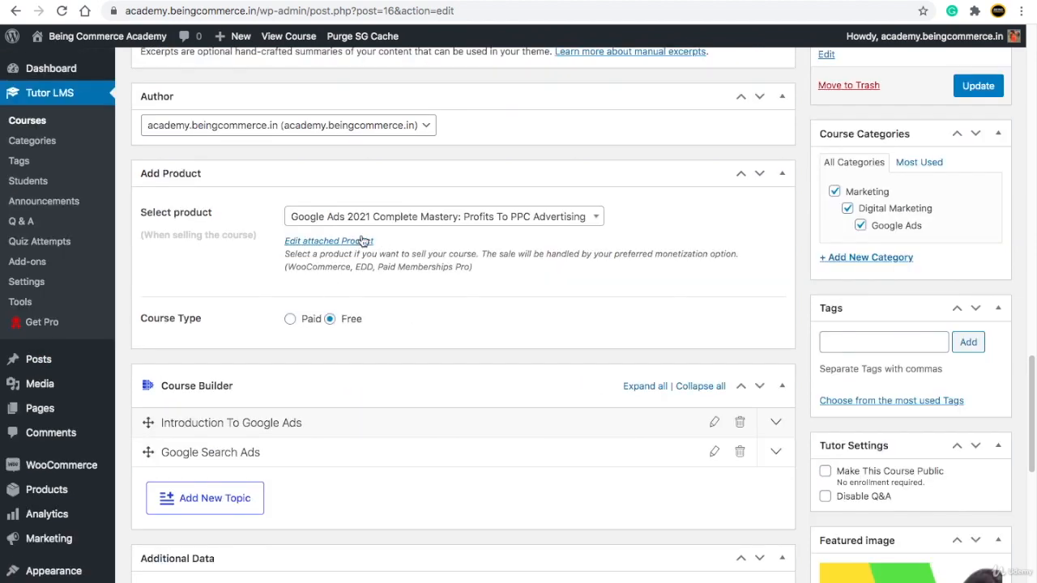
left_click(290, 319)
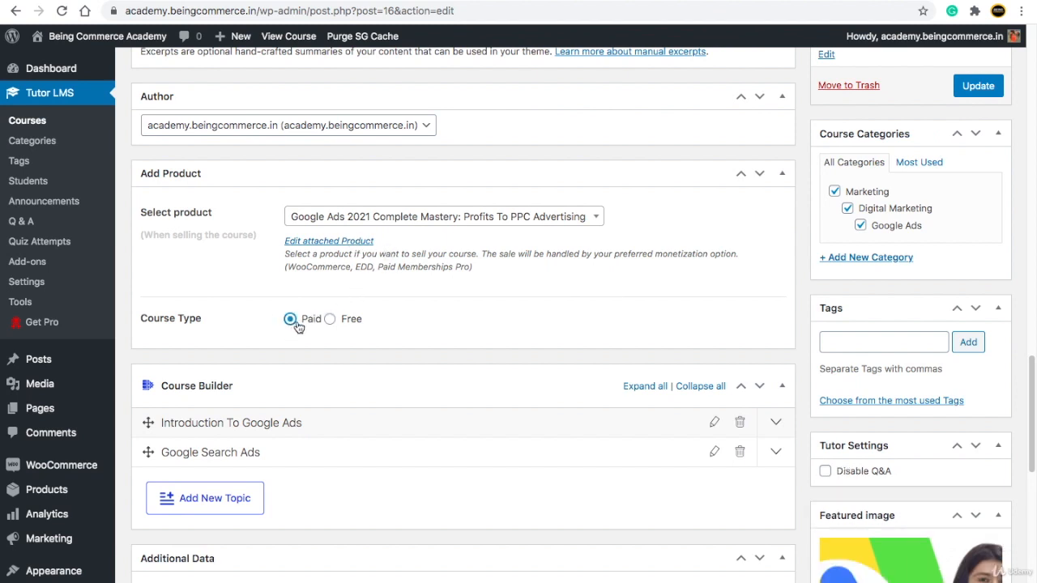
left_click(970, 96)
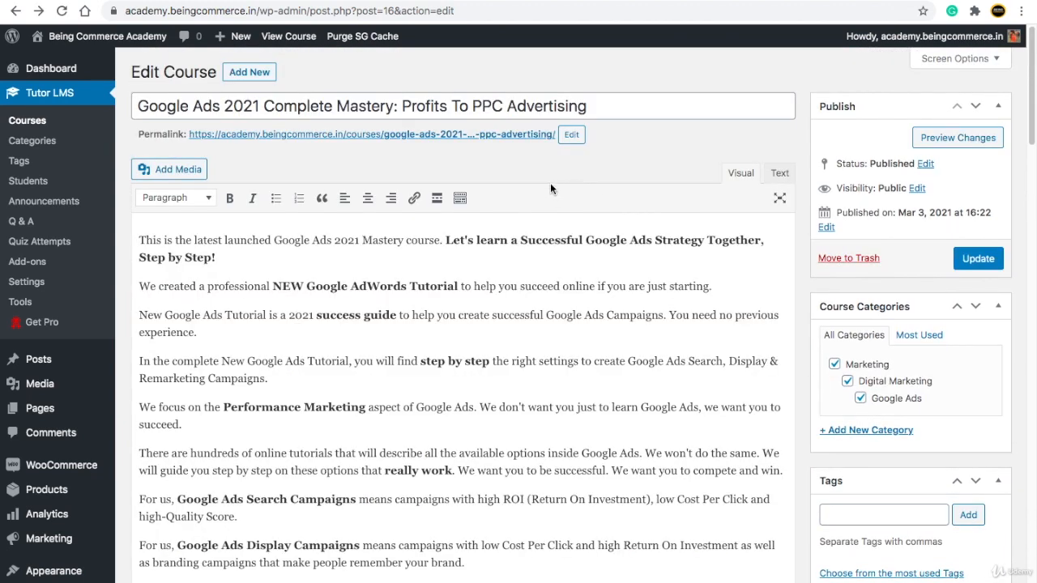
Switch to the incognito browser window, reload the public course page and check its price and purchase option
key("ctrl+Right")
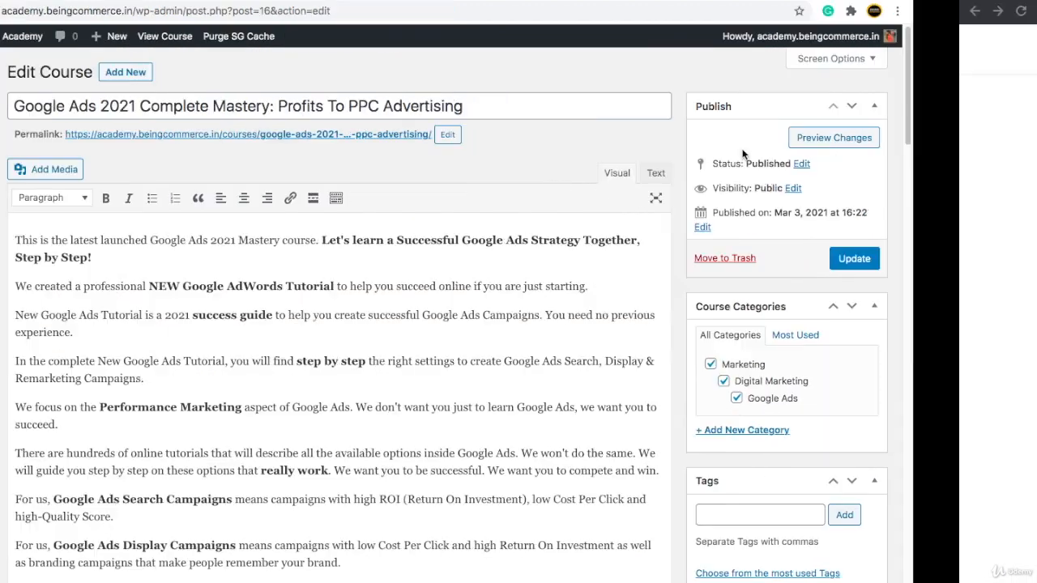
left_click(63, 11)
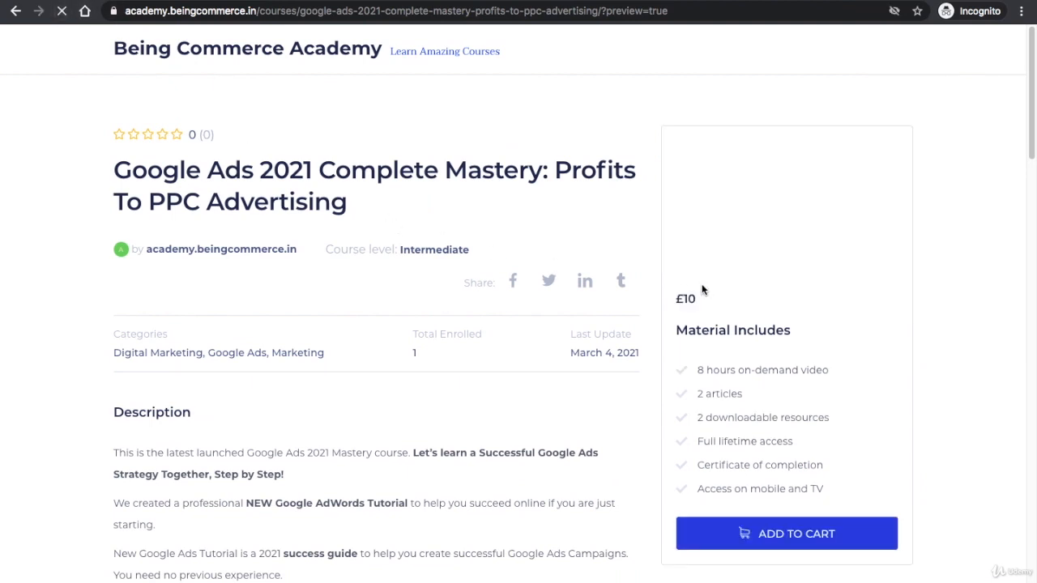
left_click(694, 300)
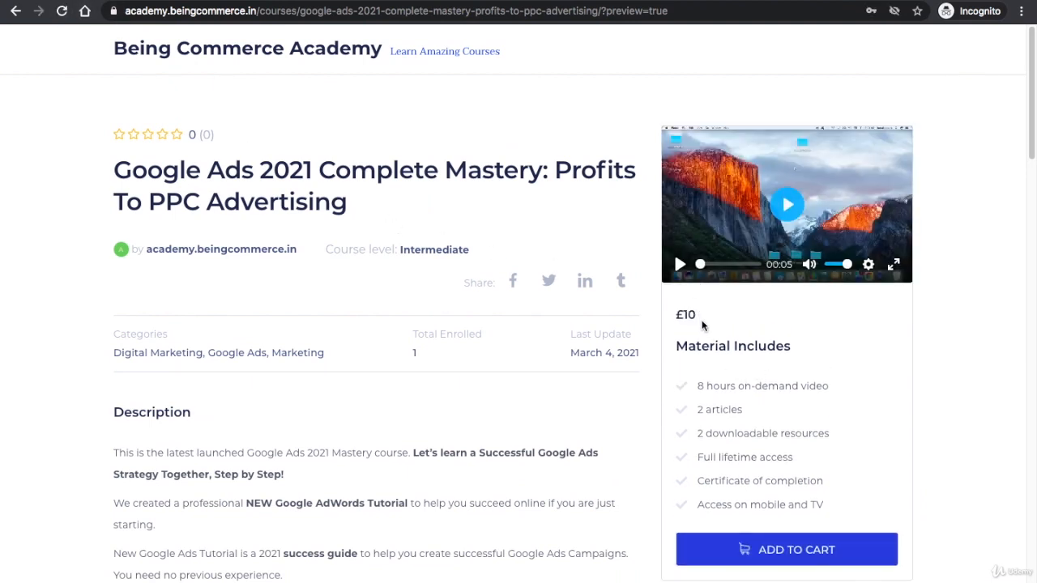
left_click_drag(698, 320, 667, 316)
double_click(683, 312)
scroll(816, 477, "down", 1)
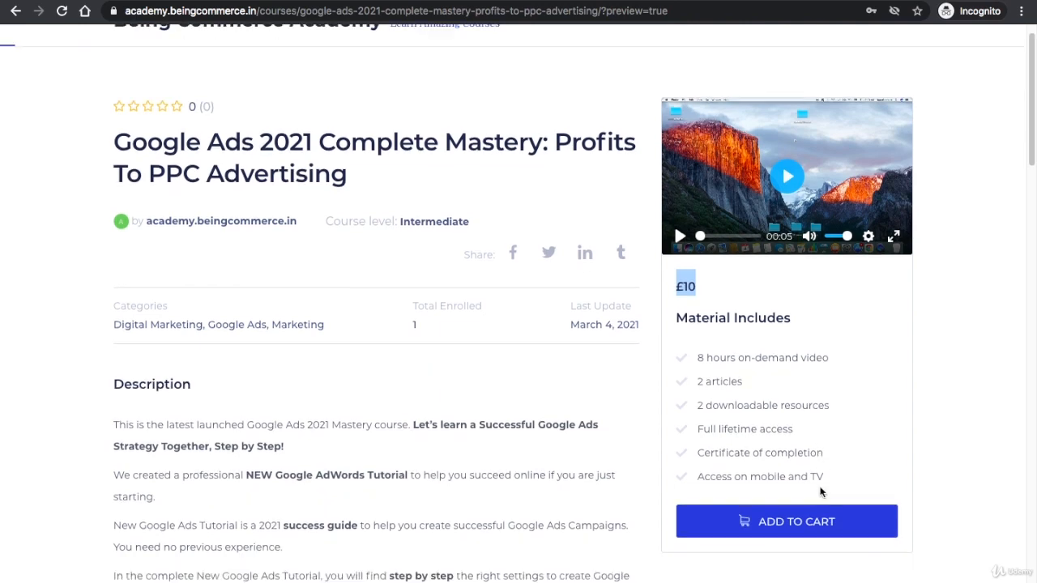
scroll(819, 492, "down", 3)
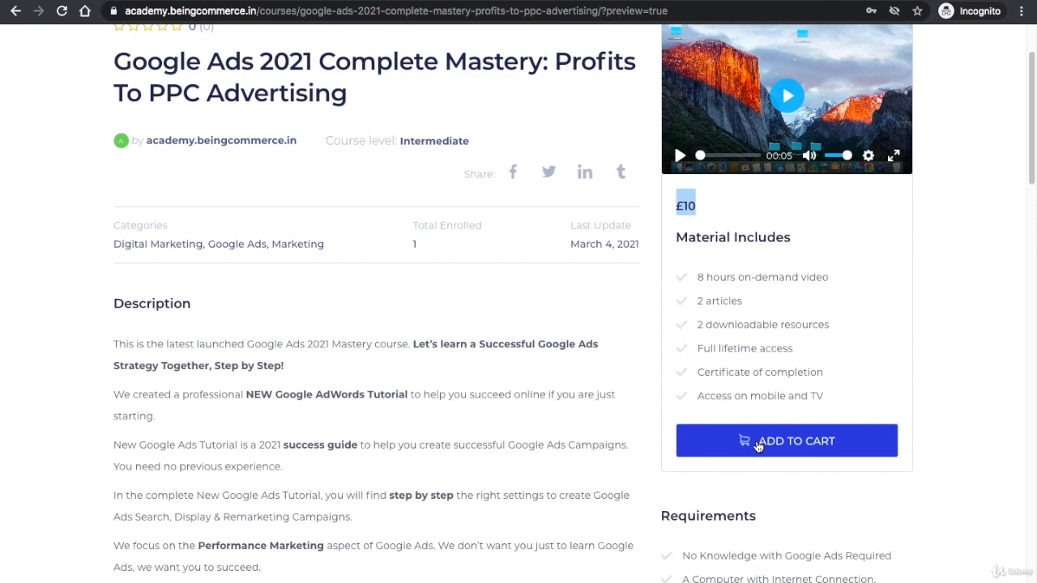
scroll(631, 421, "up", 3)
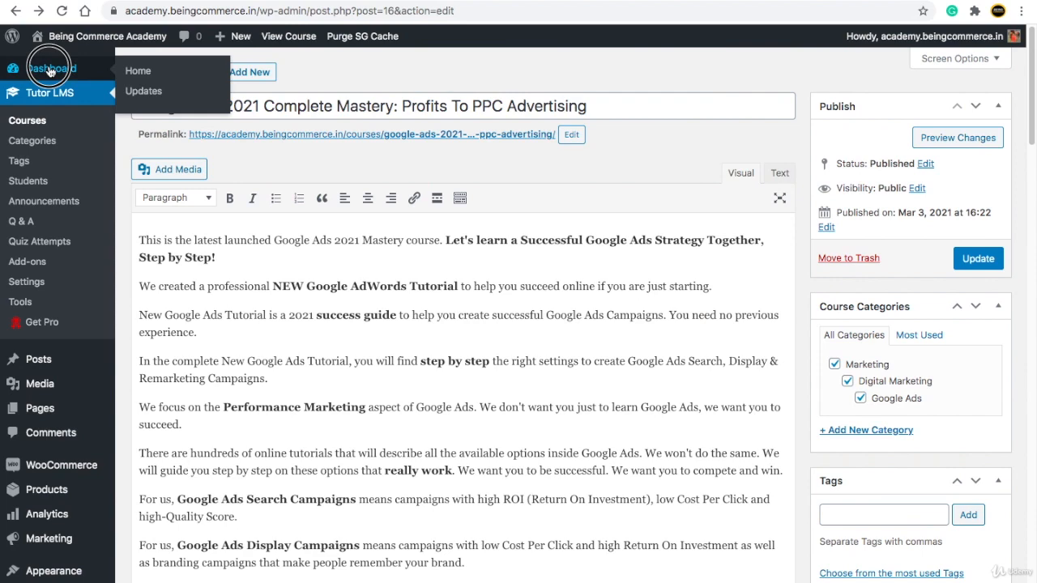
Open the WooCommerce general settings and review the store address, selling location choices, tax, coupon and currency options
left_click(51, 71)
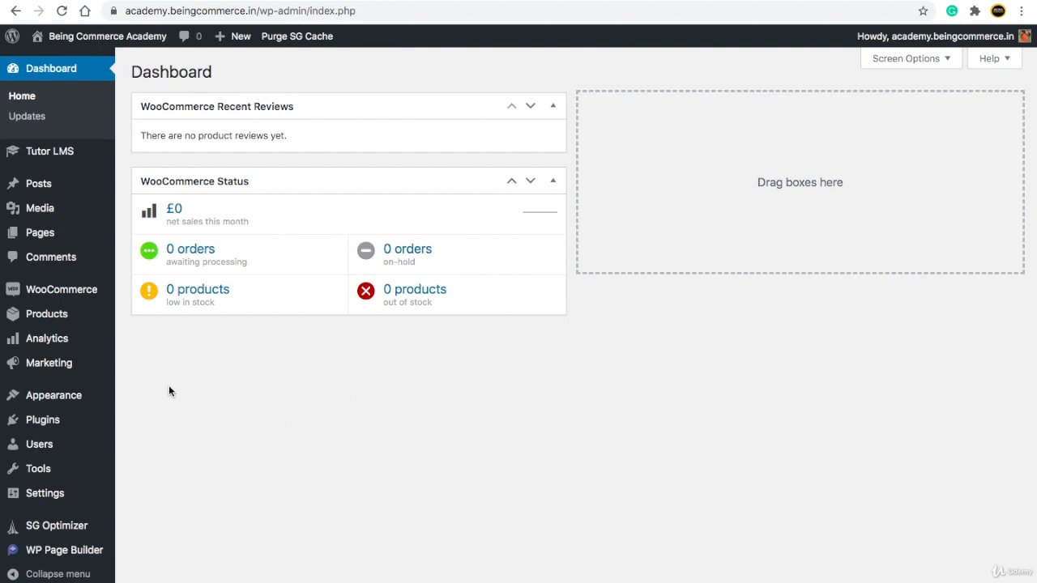
mouse_move(59, 294)
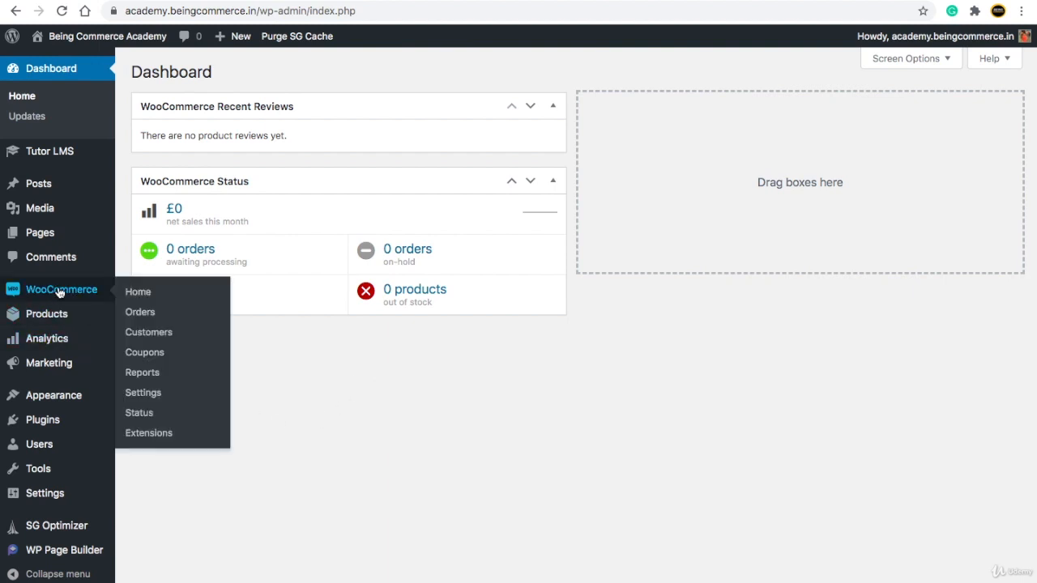
left_click(152, 396)
scroll(229, 350, "down", 3)
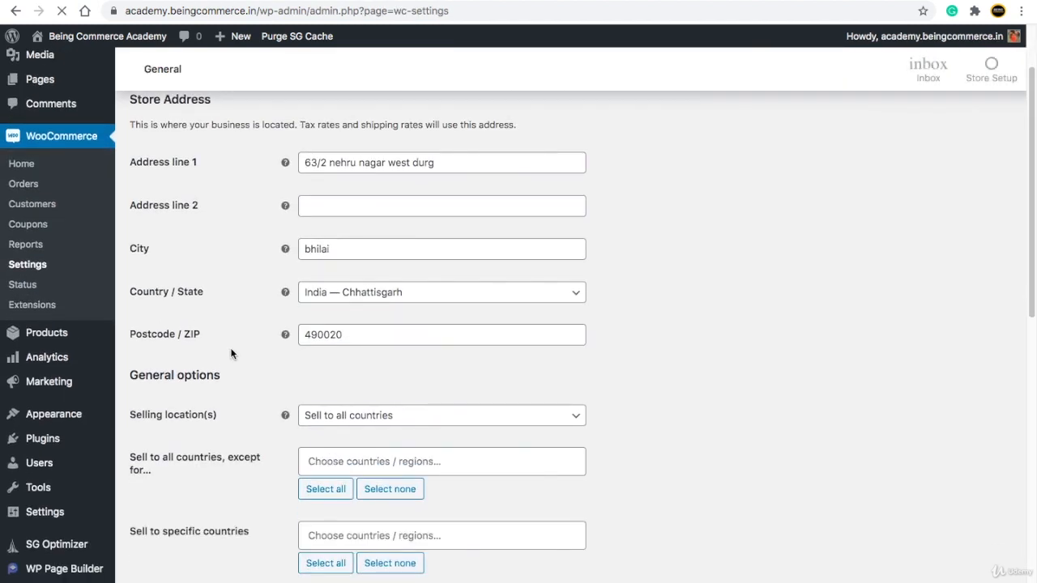
scroll(251, 275, "down", 3)
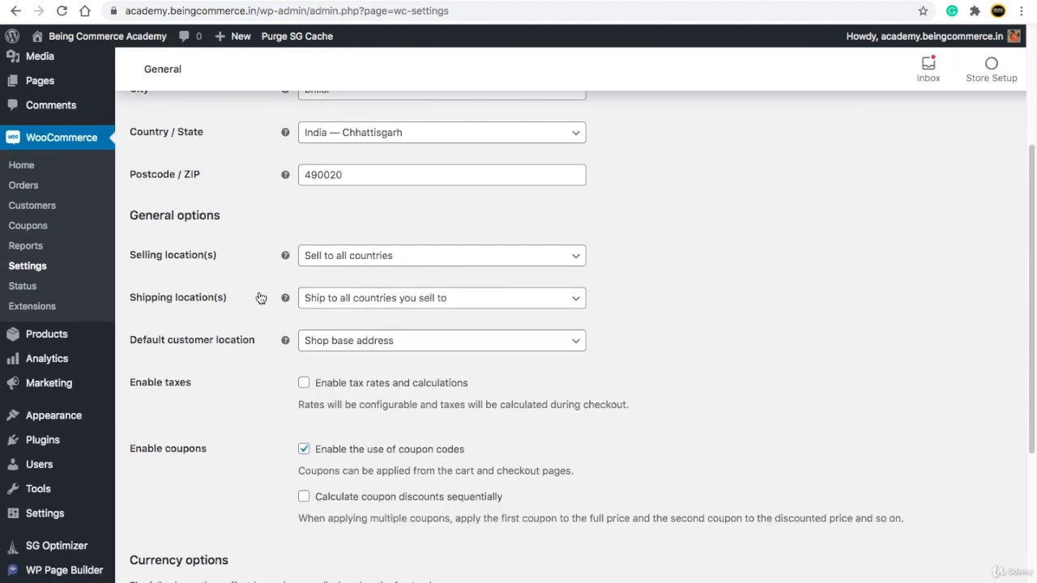
left_click(331, 258)
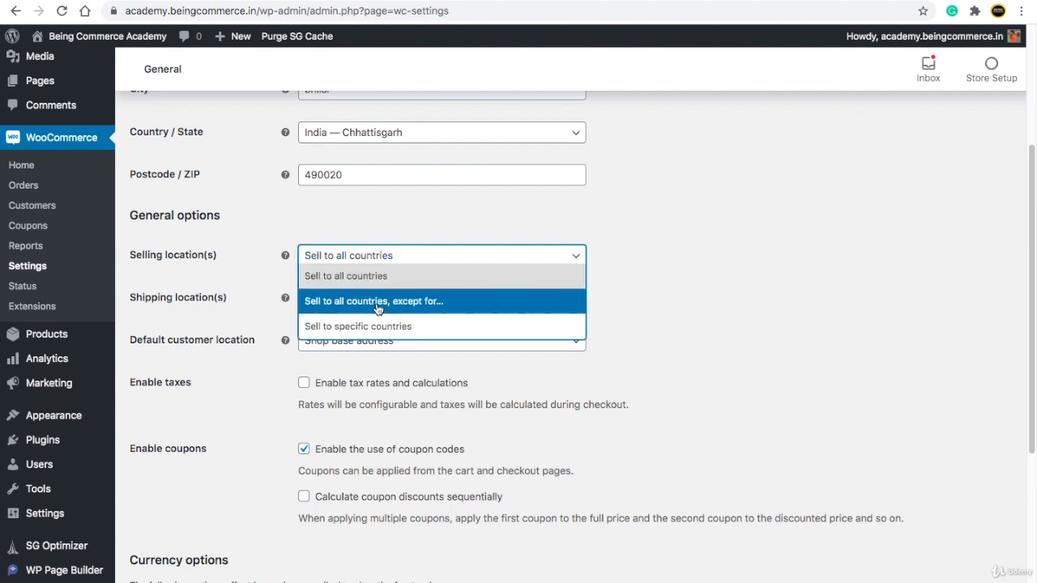
left_click(256, 273)
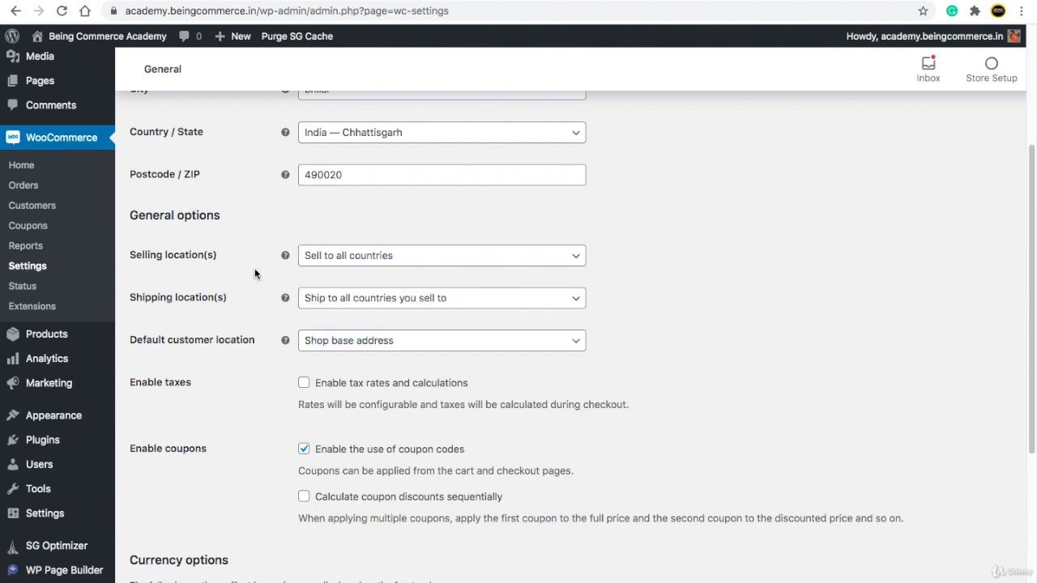
scroll(311, 270, "down", 1)
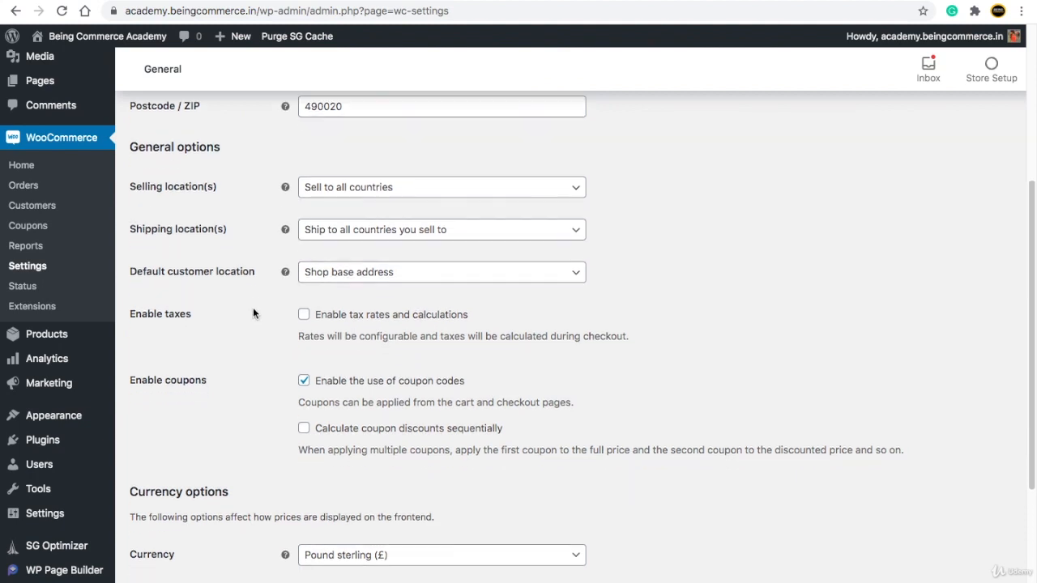
scroll(253, 307, "down", 1)
scroll(260, 316, "down", 4)
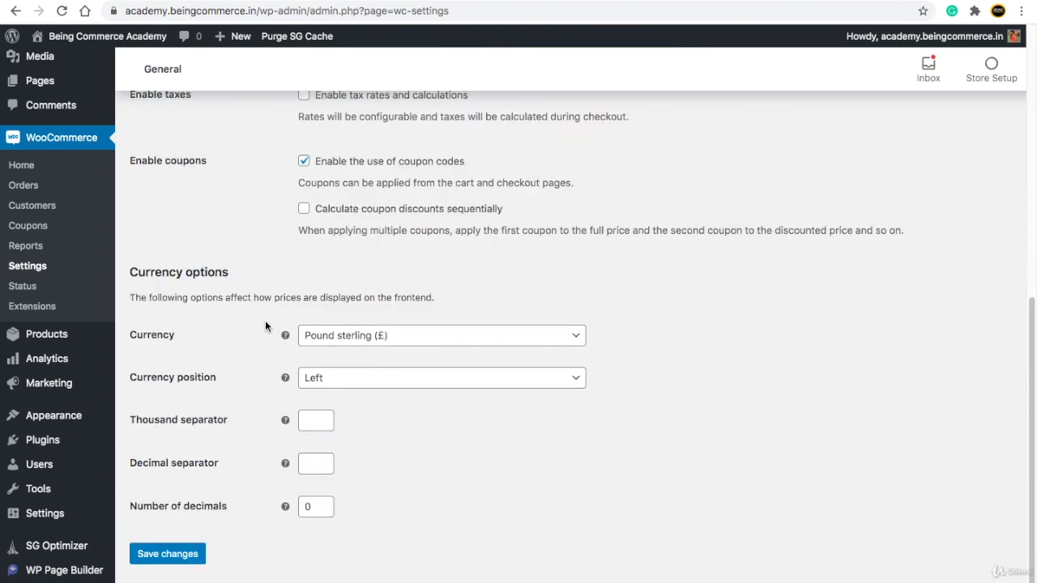
Set the store currency to Indian rupee (₹)
left_click(346, 337)
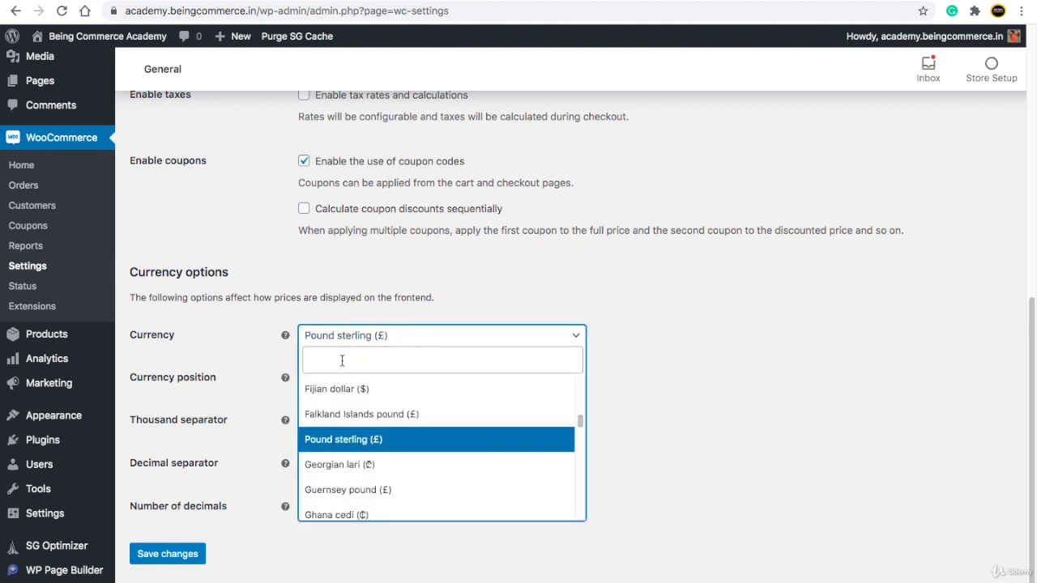
left_click(342, 361)
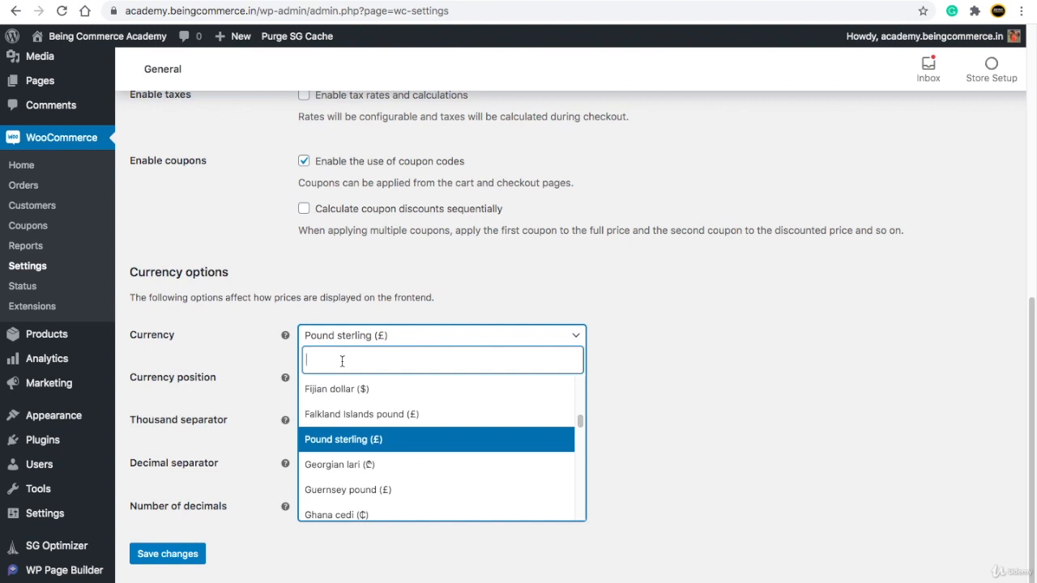
type("indi")
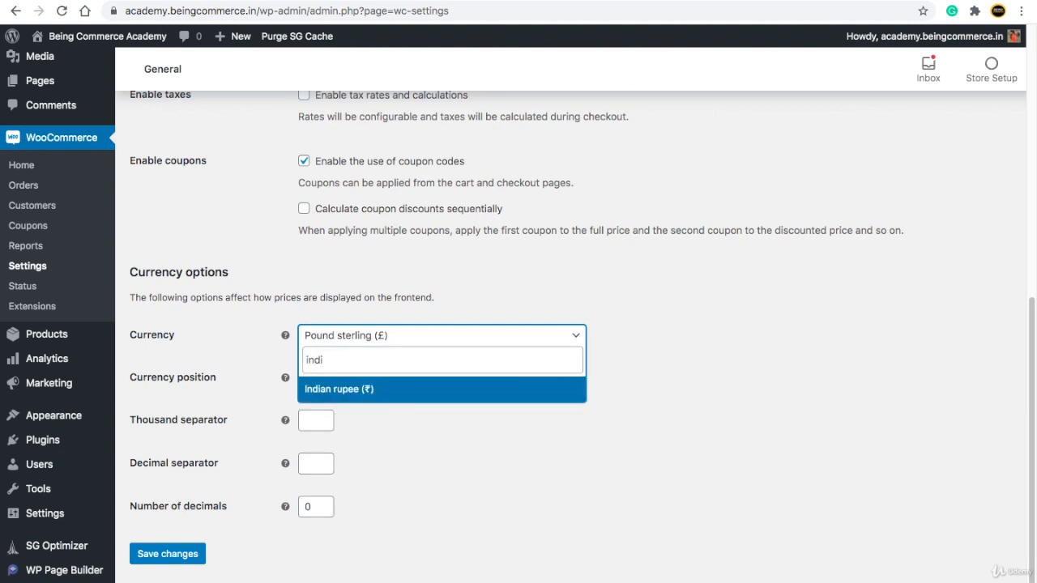
left_click(345, 392)
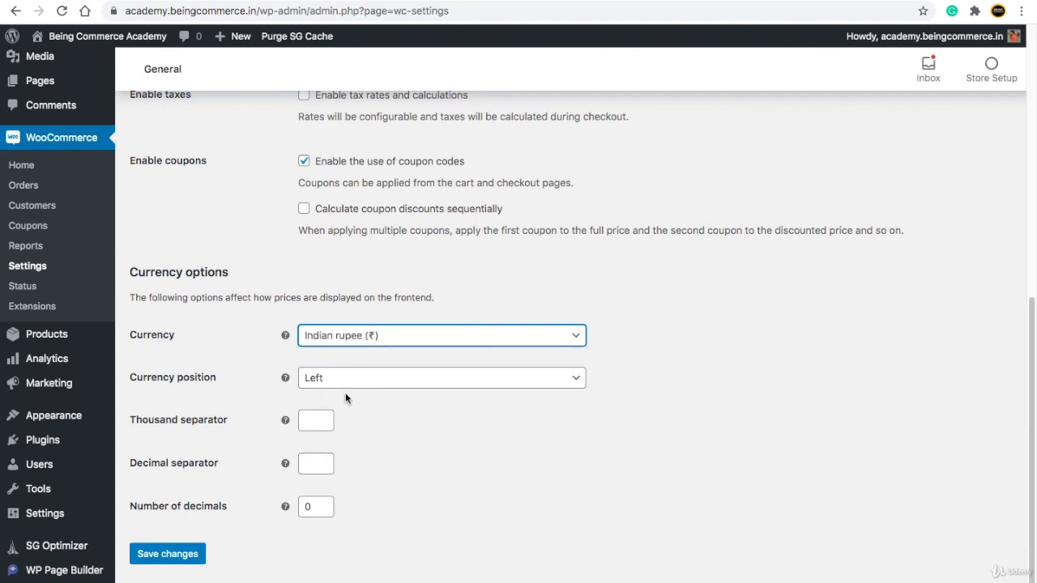
Set the store currency to United States (US) dollar ($) and save the general settings
left_click(457, 336)
type("u")
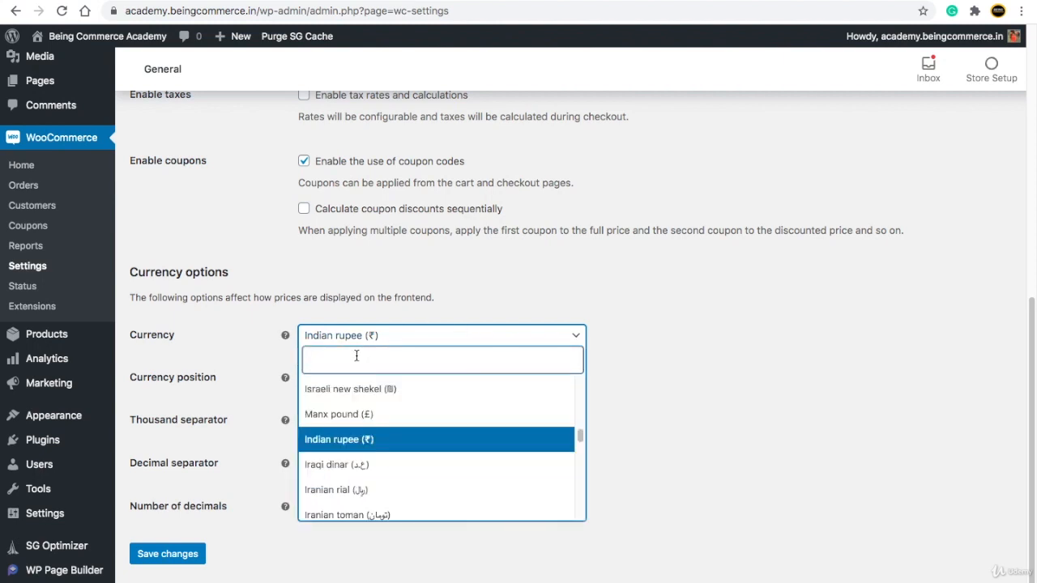
type("s")
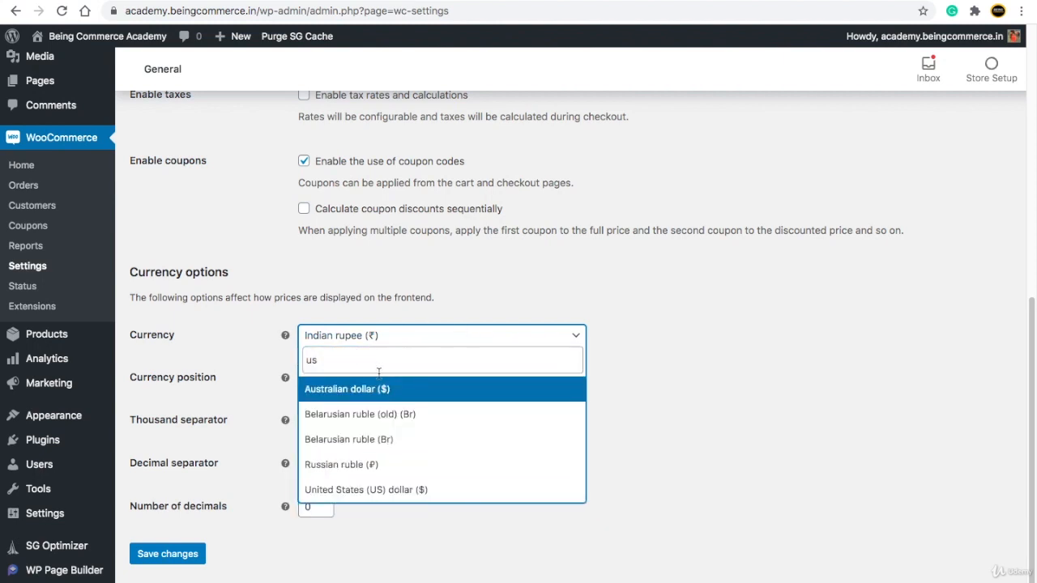
left_click(369, 490)
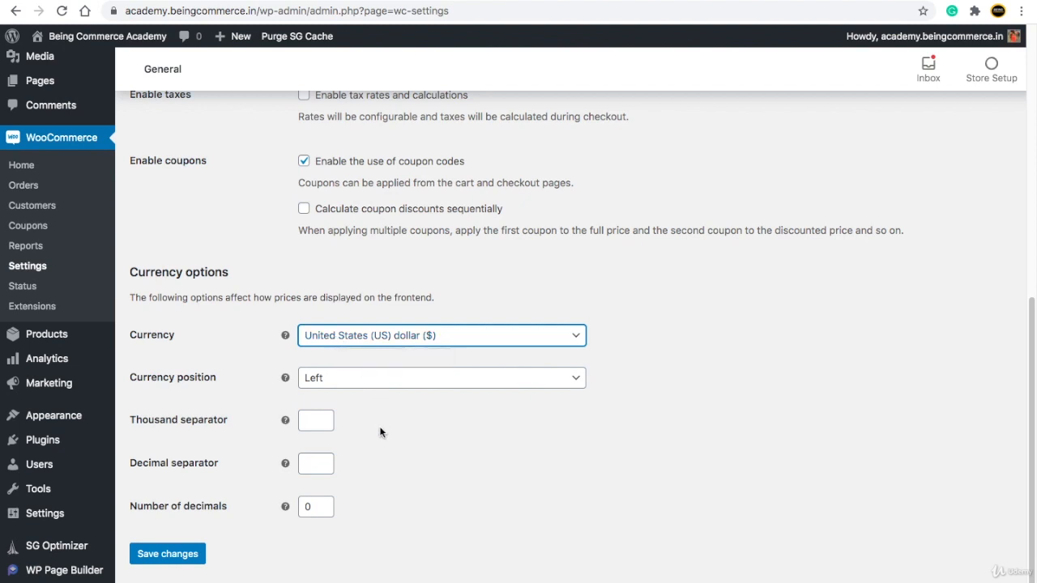
scroll(374, 446, "down", 1)
left_click(164, 546)
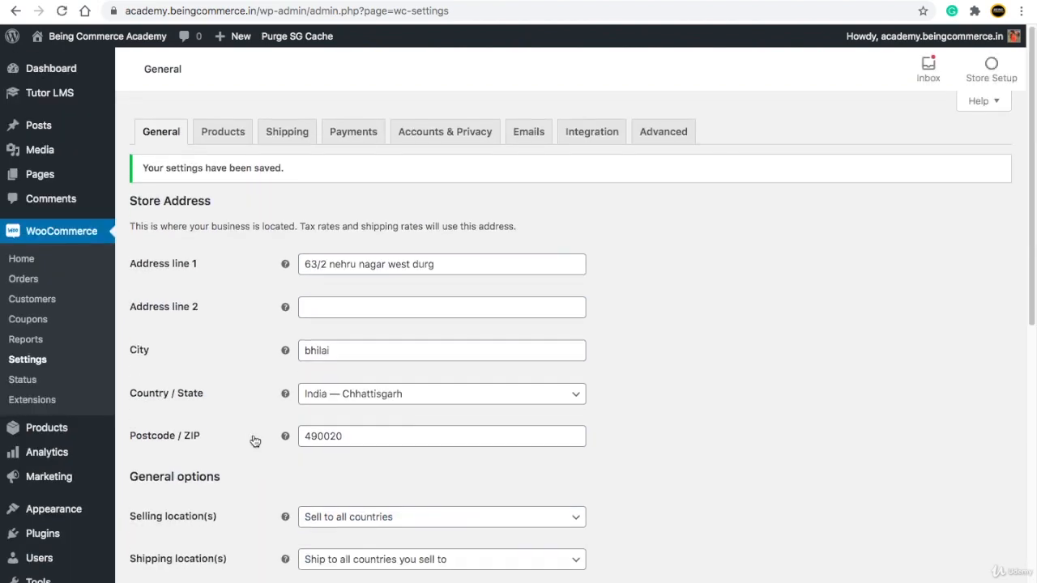
Reload the public course page in the incognito window to check its price currency, and recheck the currency option in the store settings
key("ctrl+Right")
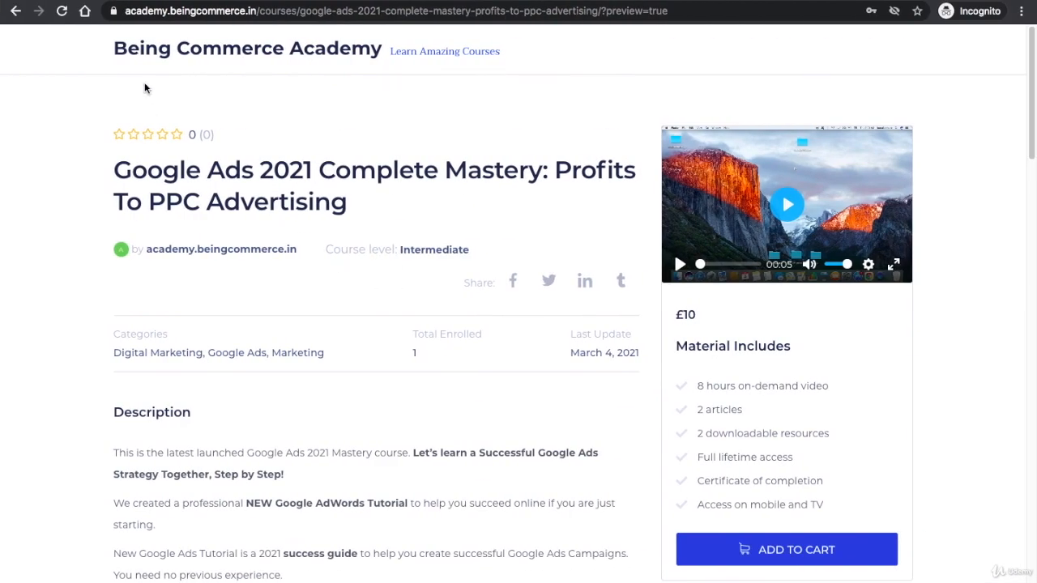
left_click(62, 11)
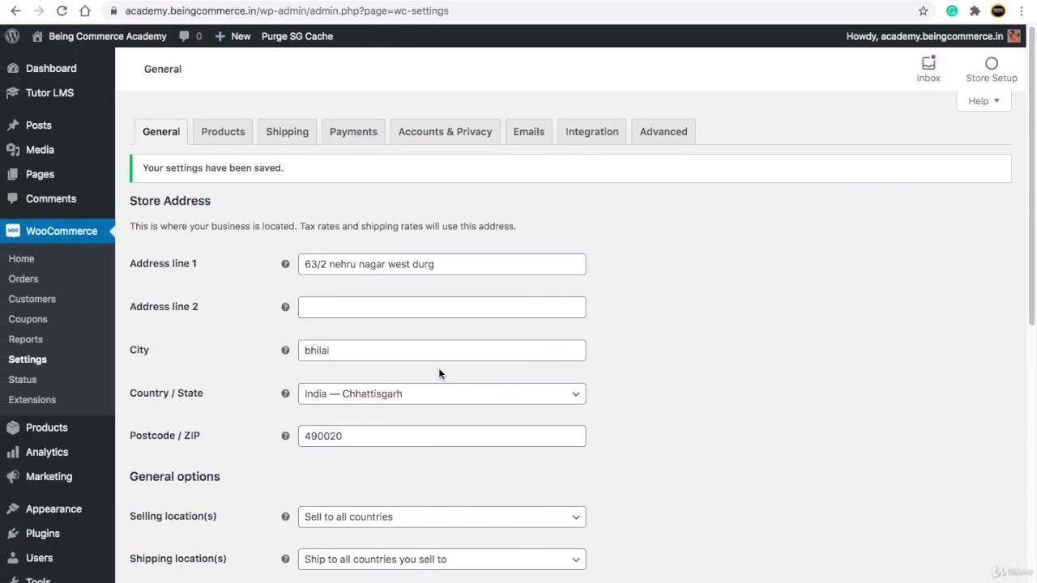
scroll(439, 368, "down", 6)
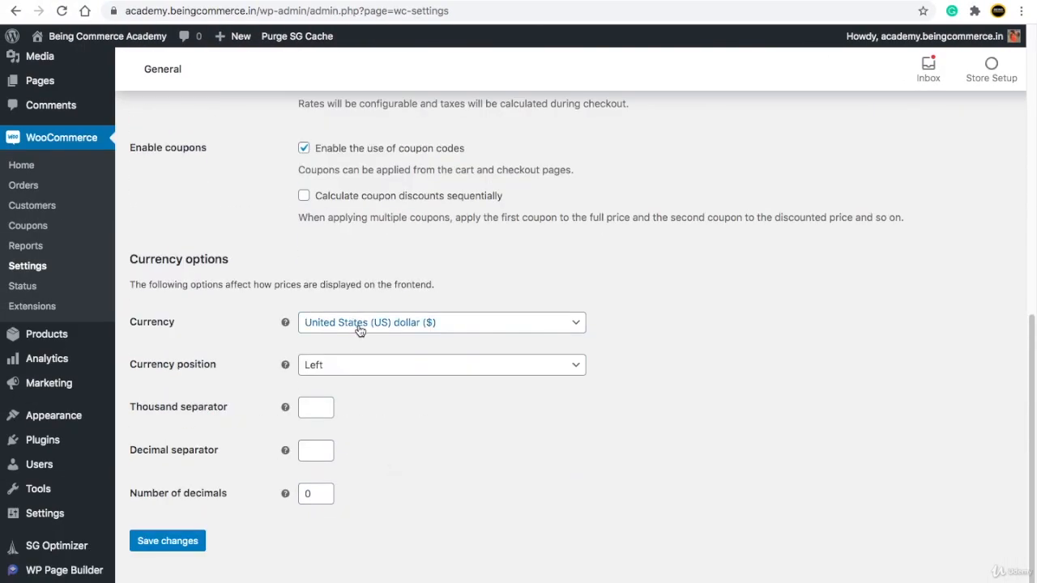
scroll(375, 339, "up", 2)
scroll(375, 339, "up", 6)
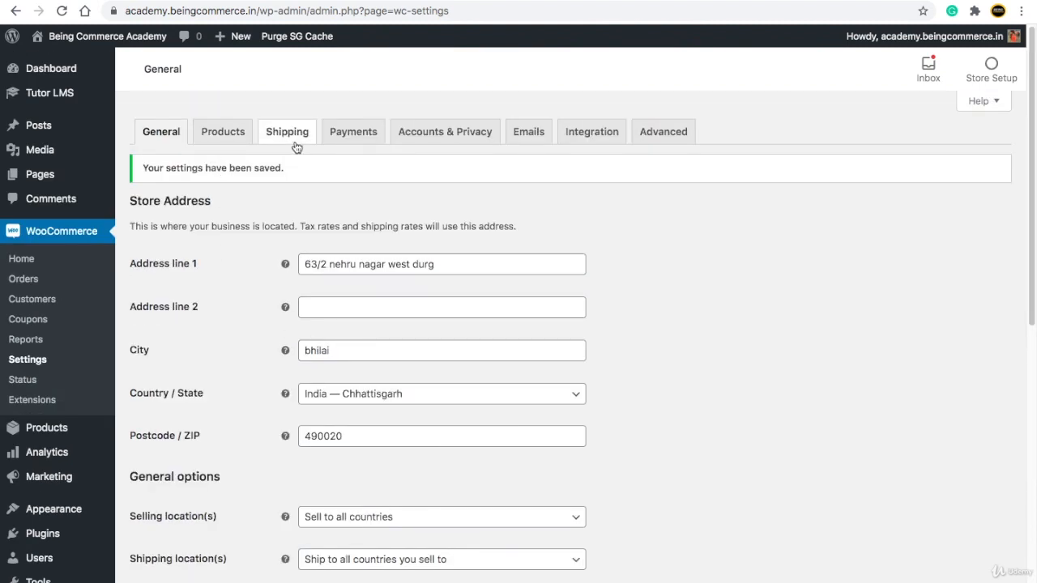
Enable the Direct bank transfer and PayPal Standard payment methods in the WooCommerce payment settings
left_click(354, 135)
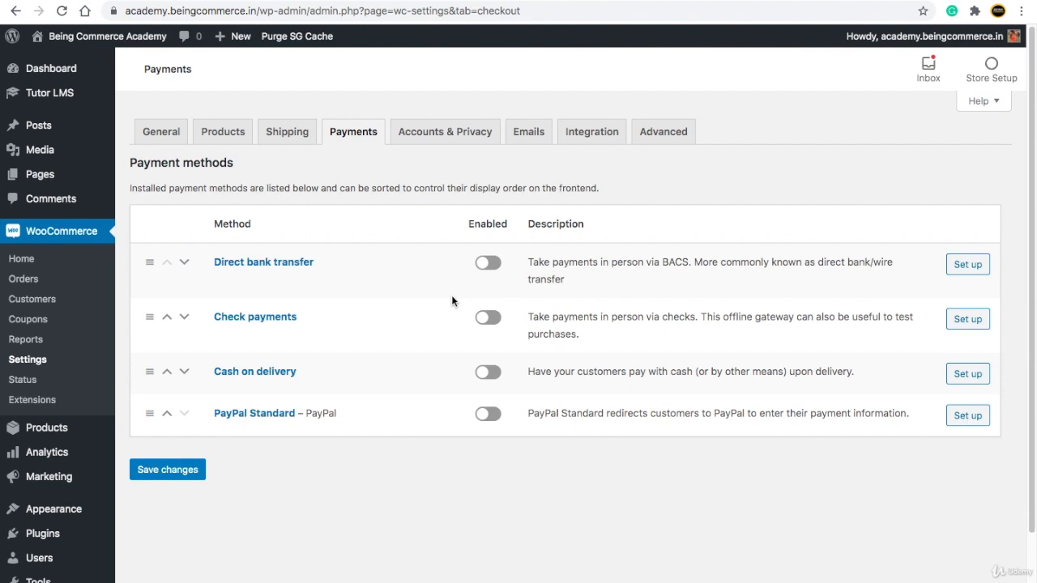
left_click(484, 265)
left_click(490, 416)
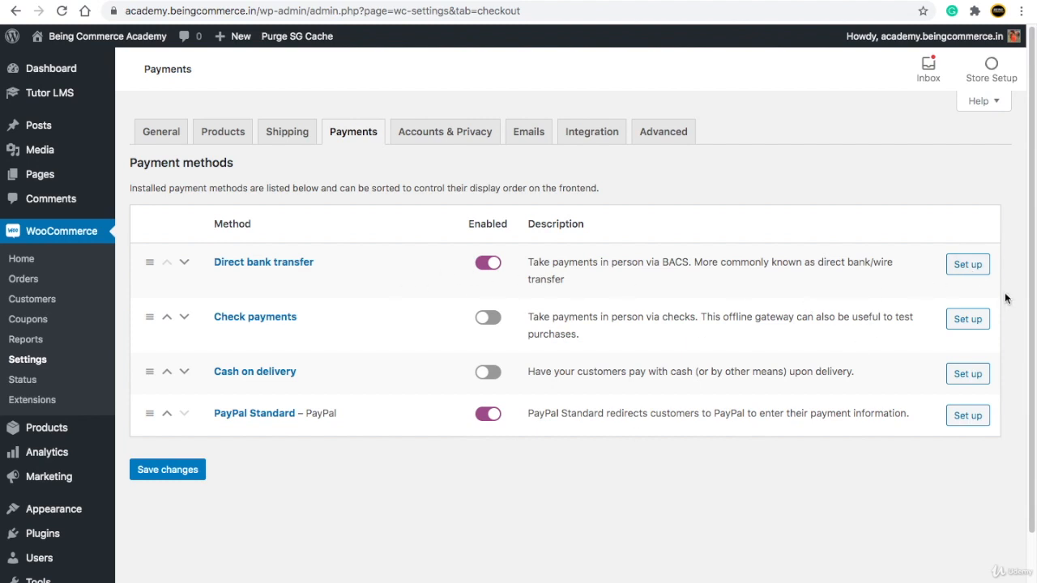
Open the Direct bank transfer setup and fill in the account holder's name and account number in the account details
left_click(965, 265)
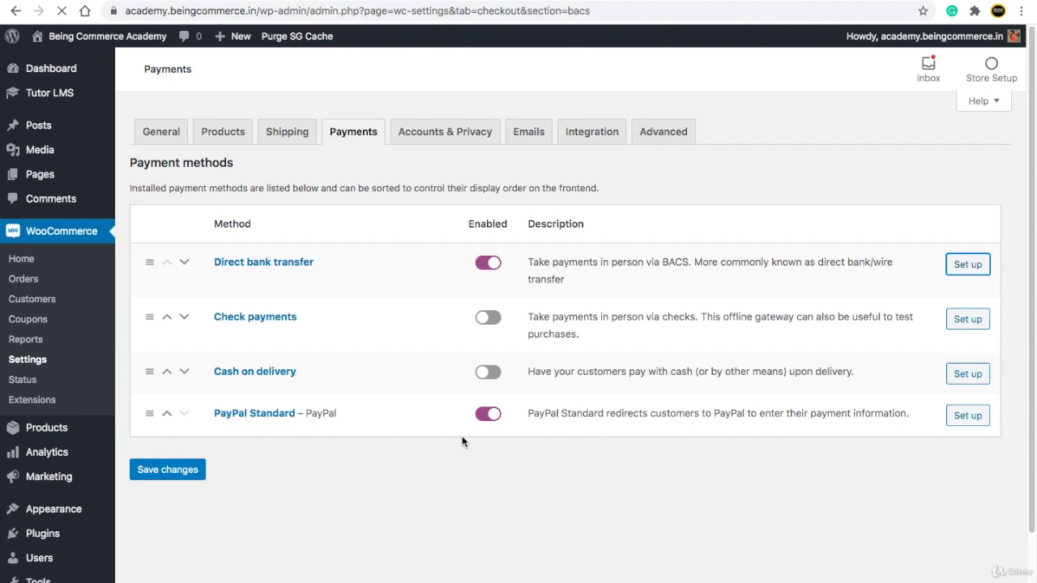
scroll(389, 397, "down", 1)
scroll(389, 396, "down", 3)
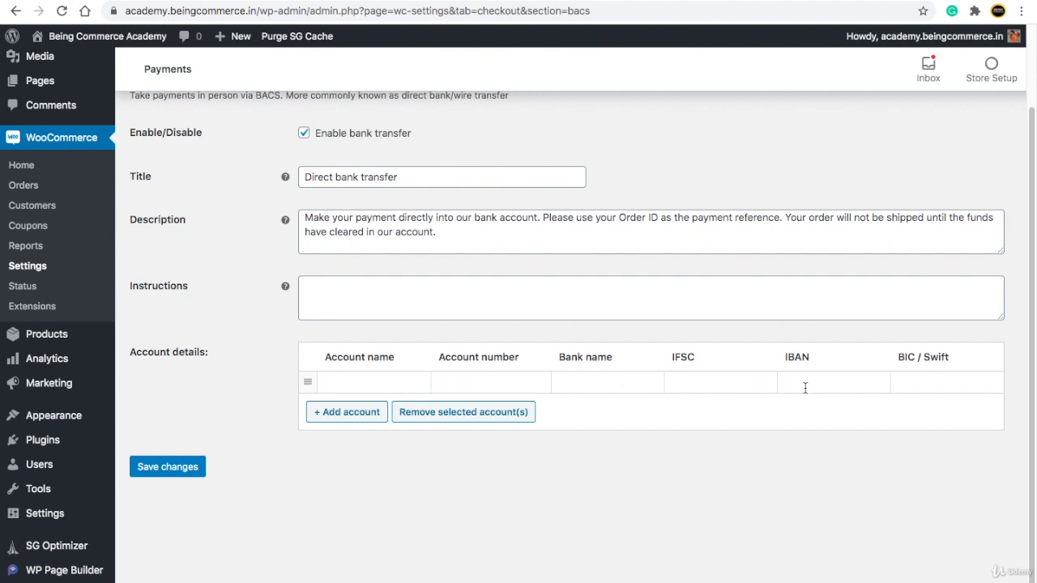
left_click(388, 383)
left_click(389, 409)
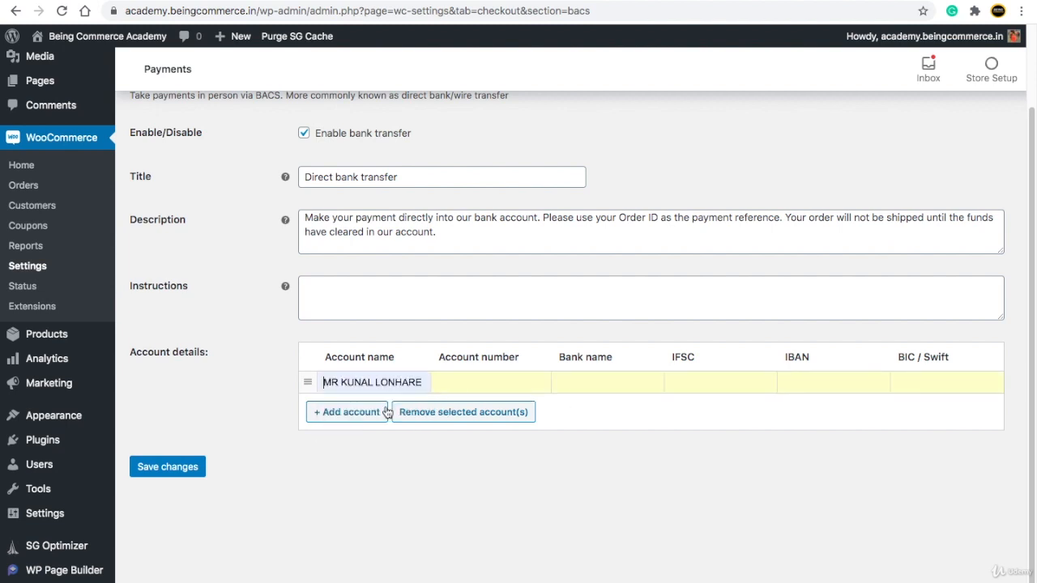
left_click(502, 384)
left_click(494, 413)
Complete the account details with Bank of Baroda as bank name plus the IFSC and BIC / Swift codes, and save the changes
left_click(583, 381)
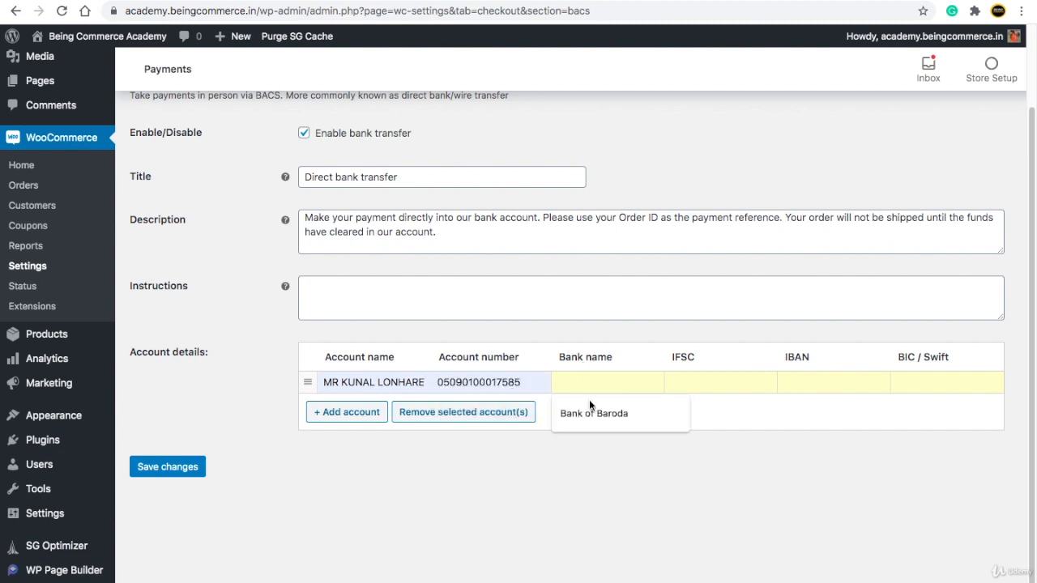
left_click(589, 411)
left_click(682, 383)
left_click(694, 411)
left_click(811, 383)
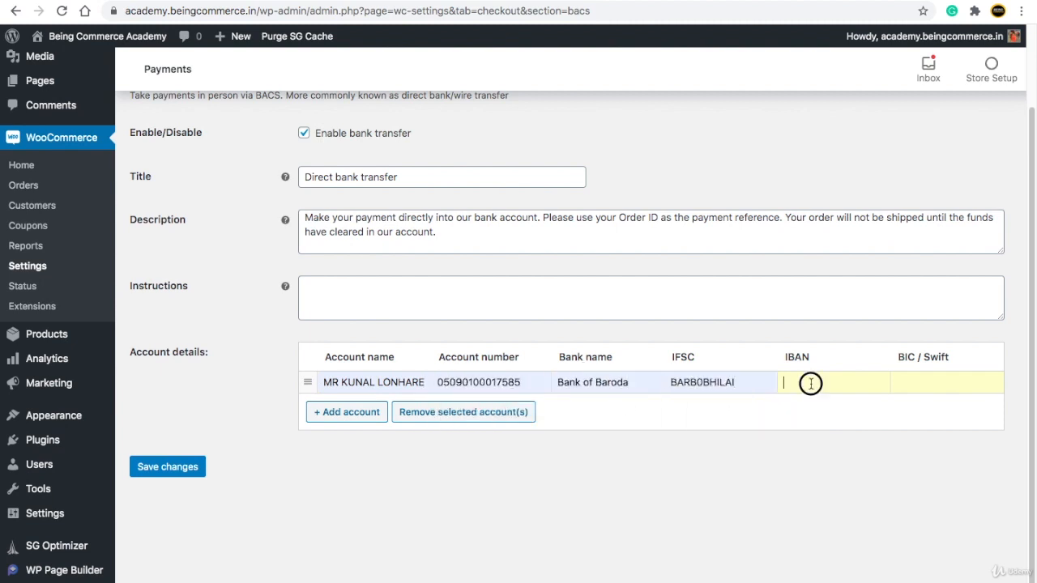
left_click(913, 383)
left_click(924, 412)
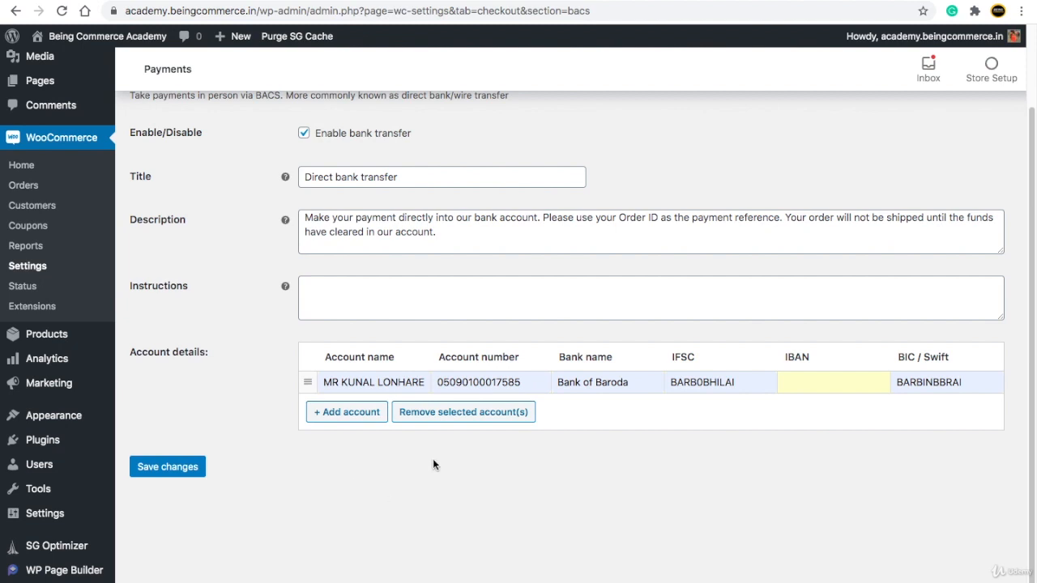
left_click(174, 473)
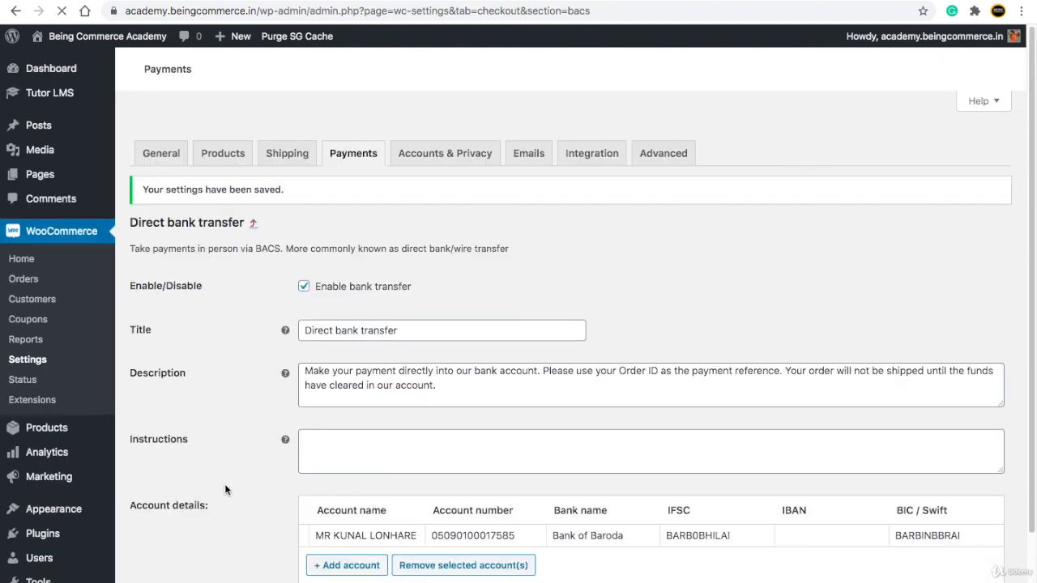
Return to the list of payment methods and disable Direct bank transfer
scroll(227, 486, "down", 2)
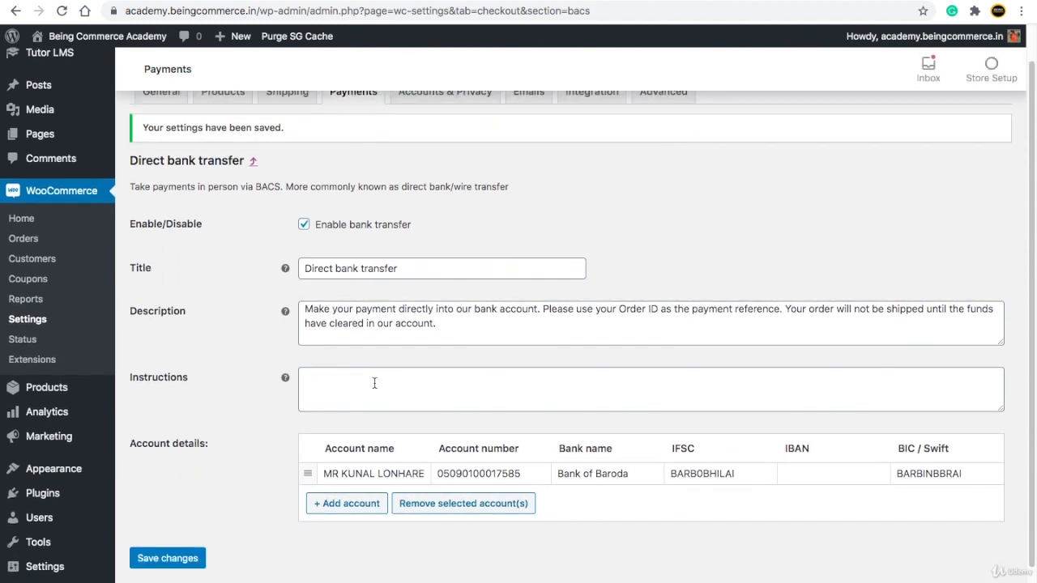
scroll(336, 270, "up", 1)
left_click(351, 136)
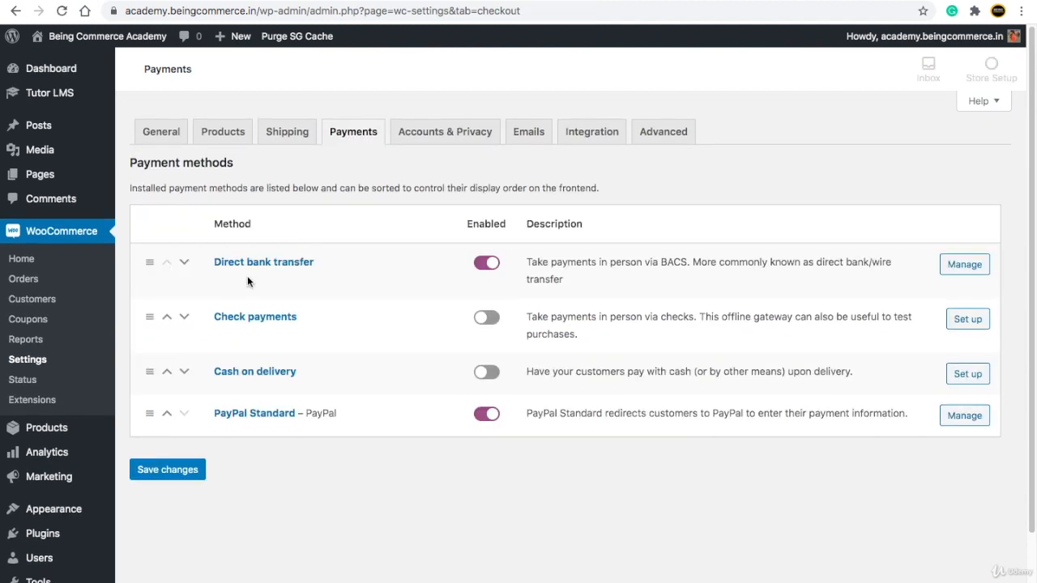
left_click(494, 264)
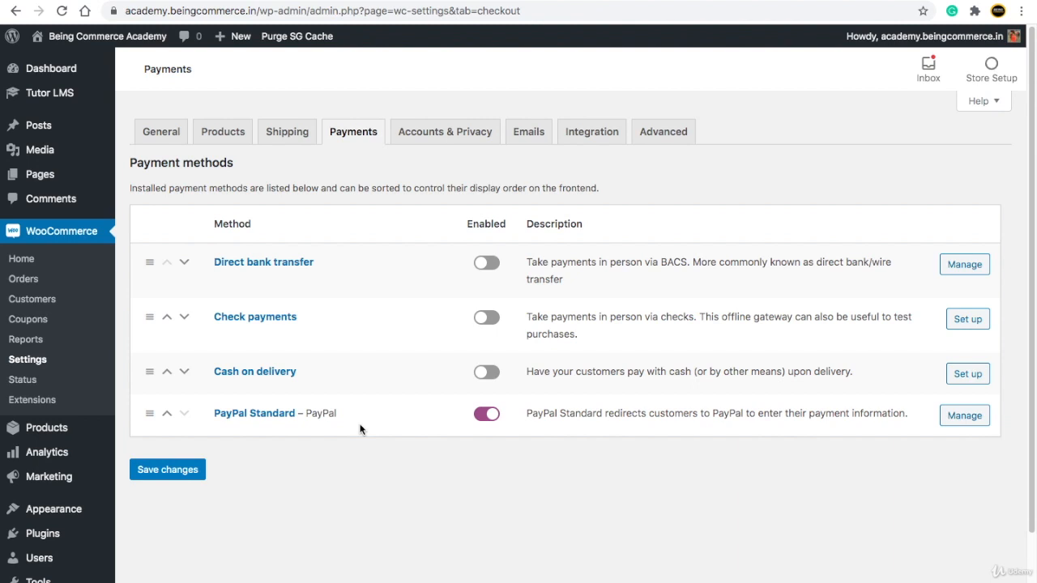
Open the PayPal Standard payment settings and check the PayPal email field together with its help note
left_click(971, 418)
scroll(506, 418, "down", 1)
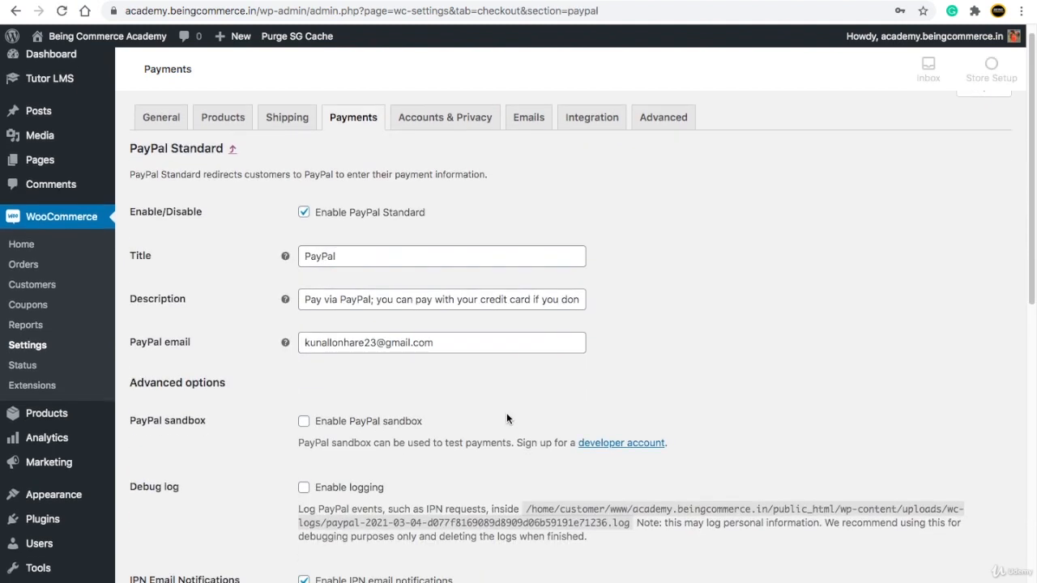
scroll(408, 357, "down", 3)
scroll(390, 315, "up", 1)
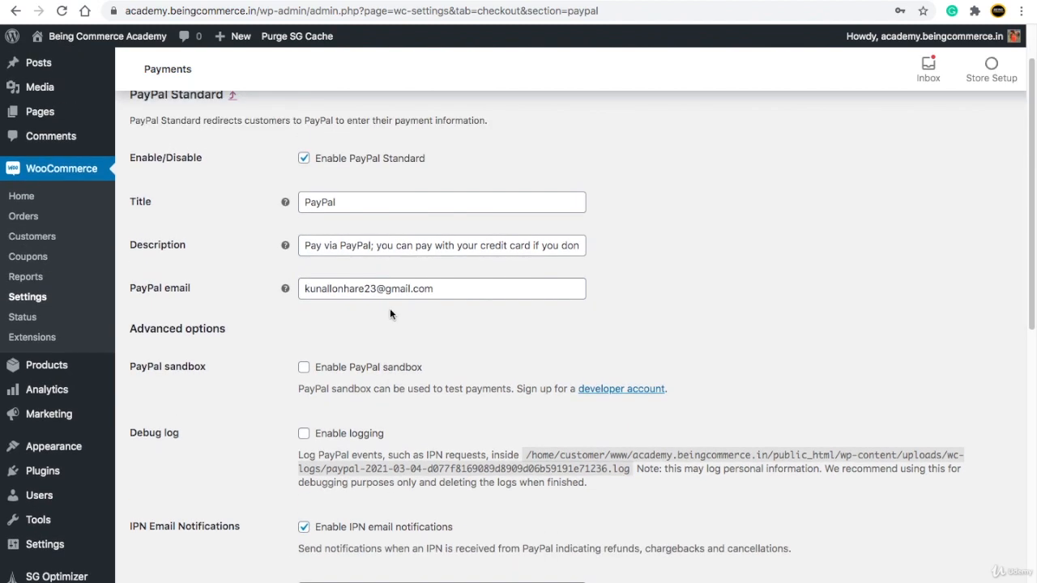
left_click_drag(437, 288, 296, 288)
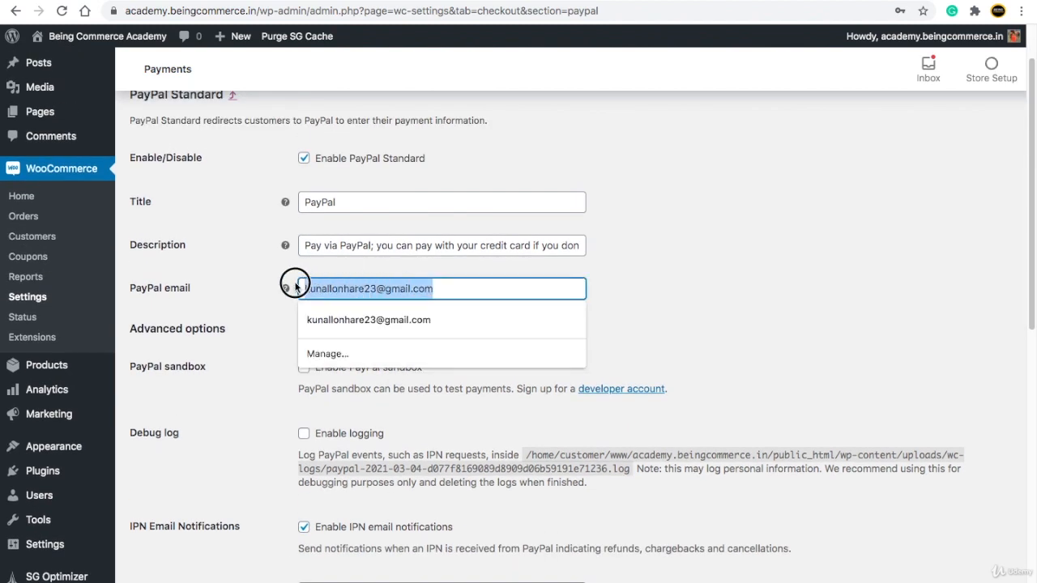
left_click(275, 328)
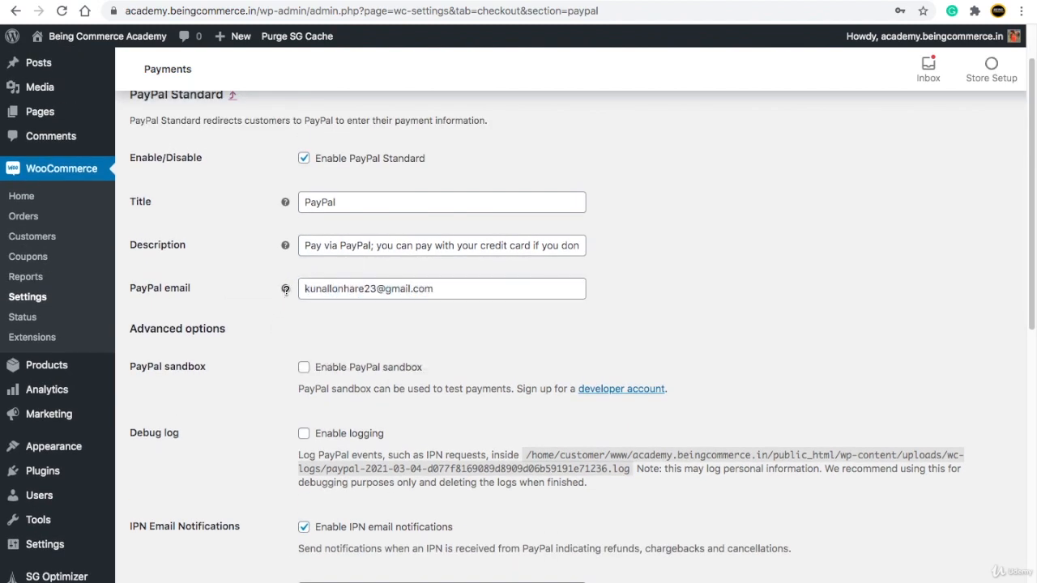
mouse_move(285, 290)
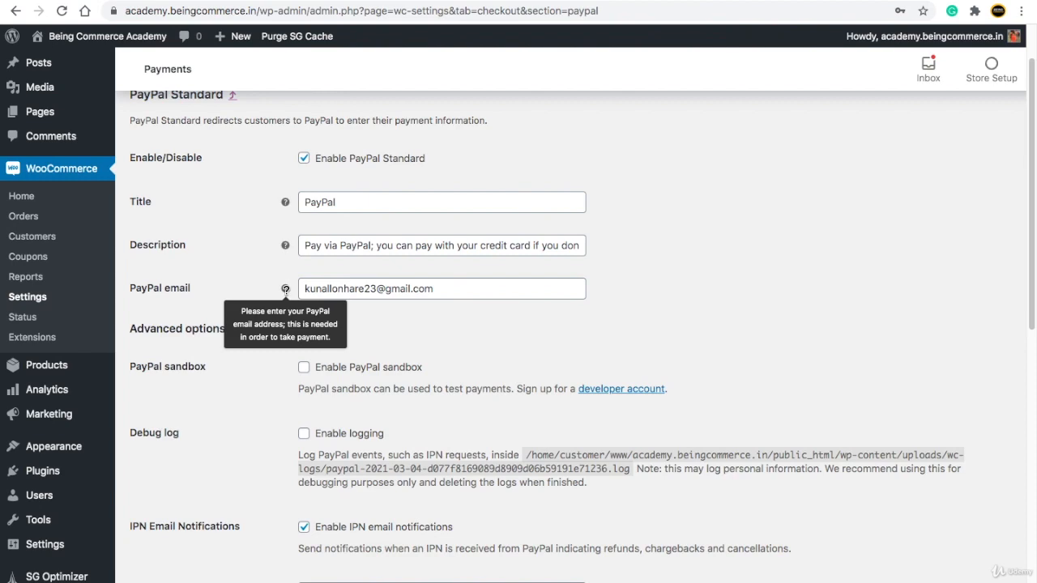
Switch to the incognito browser window and open youtube.com in a new tab
key("ctrl+Right")
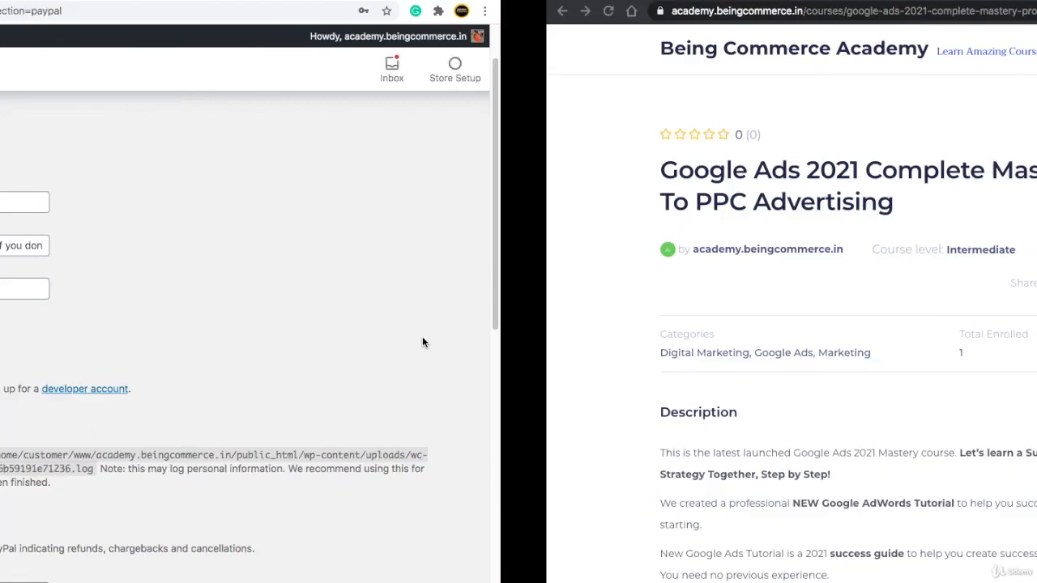
key("super+t")
type("yout")
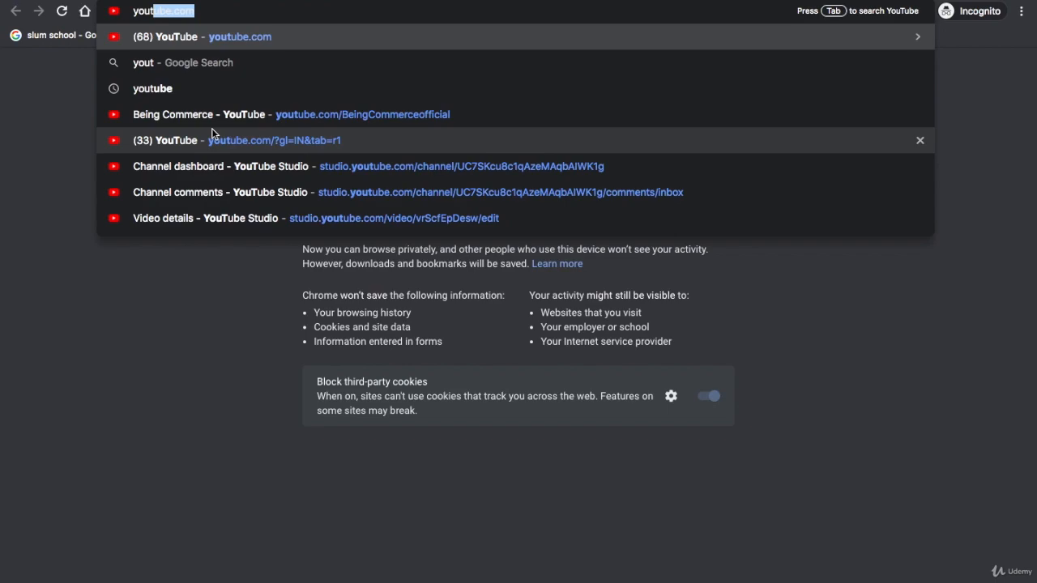
key("Return")
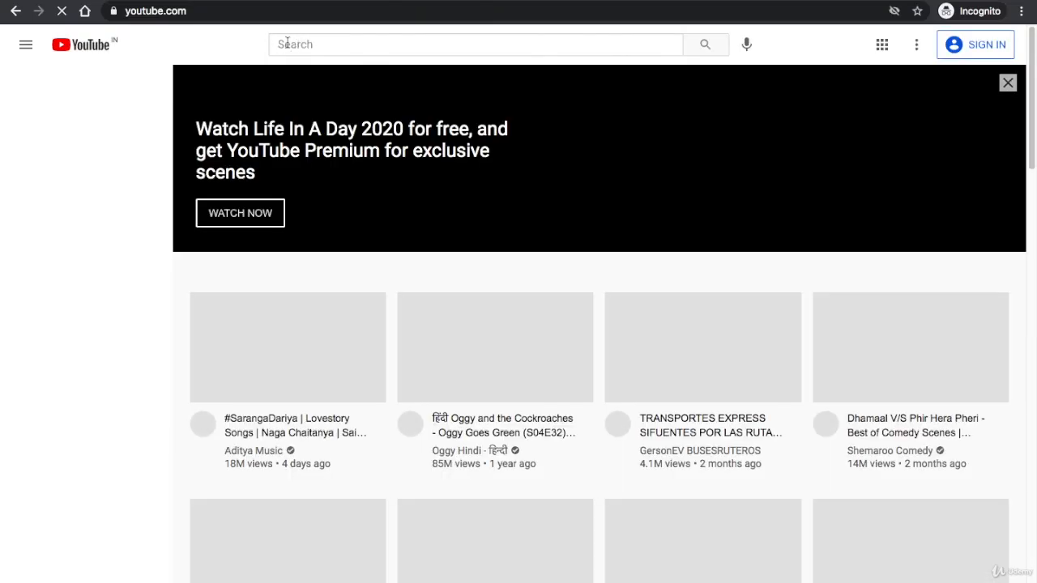
Search YouTube for "how to create paypal account"
left_click(284, 38)
type("how")
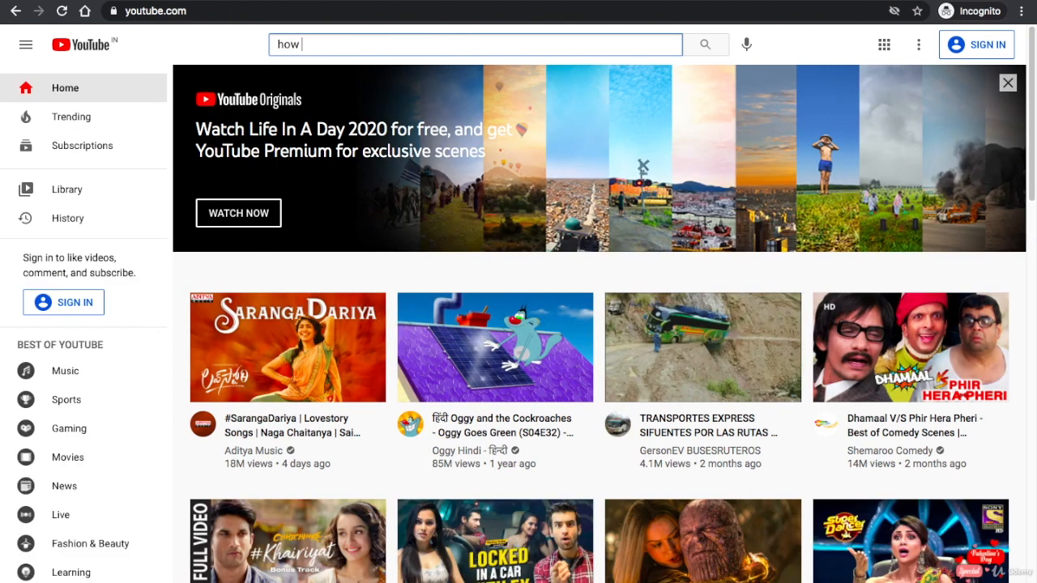
type(" to create ")
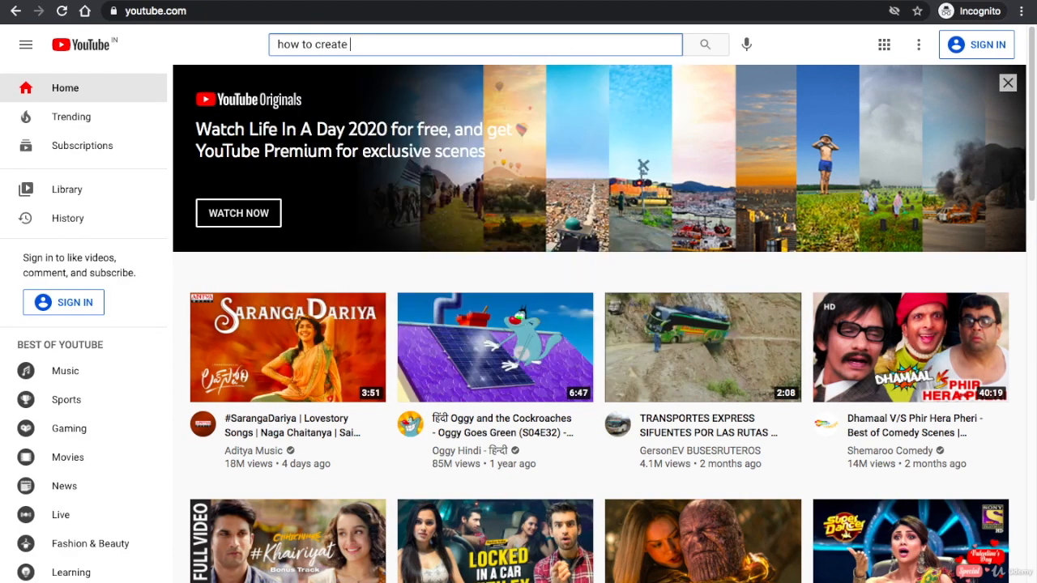
type("p")
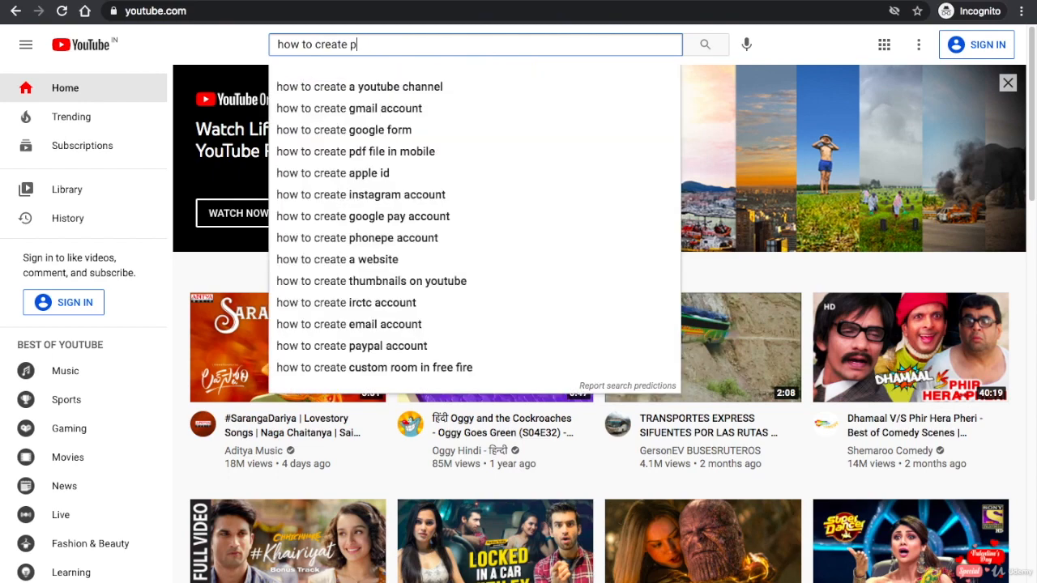
type("a")
key("Down")
key("Return")
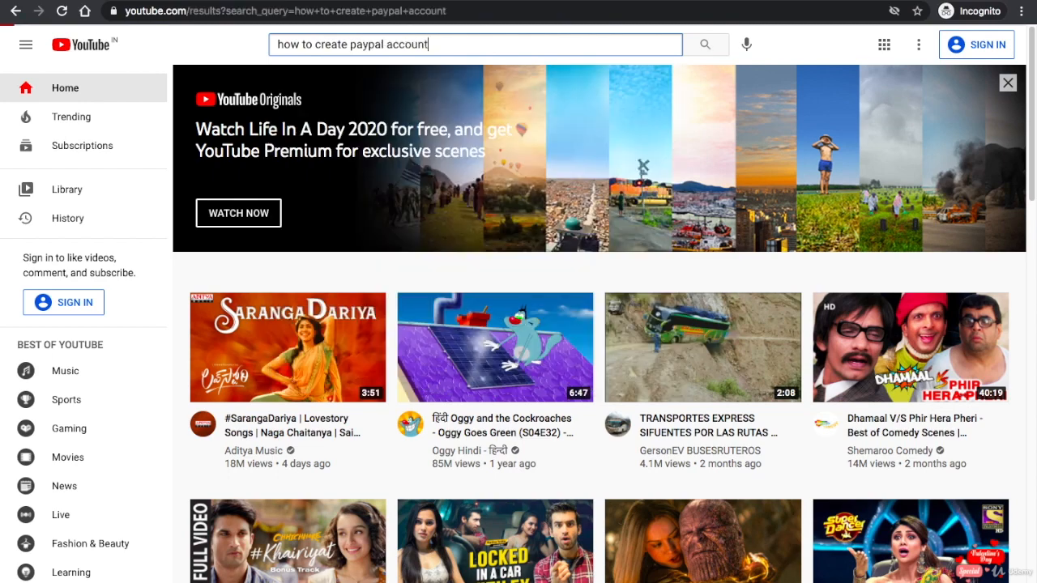
Look through the YouTube search results for tutorials on creating a PayPal account
scroll(381, 190, "down", 14)
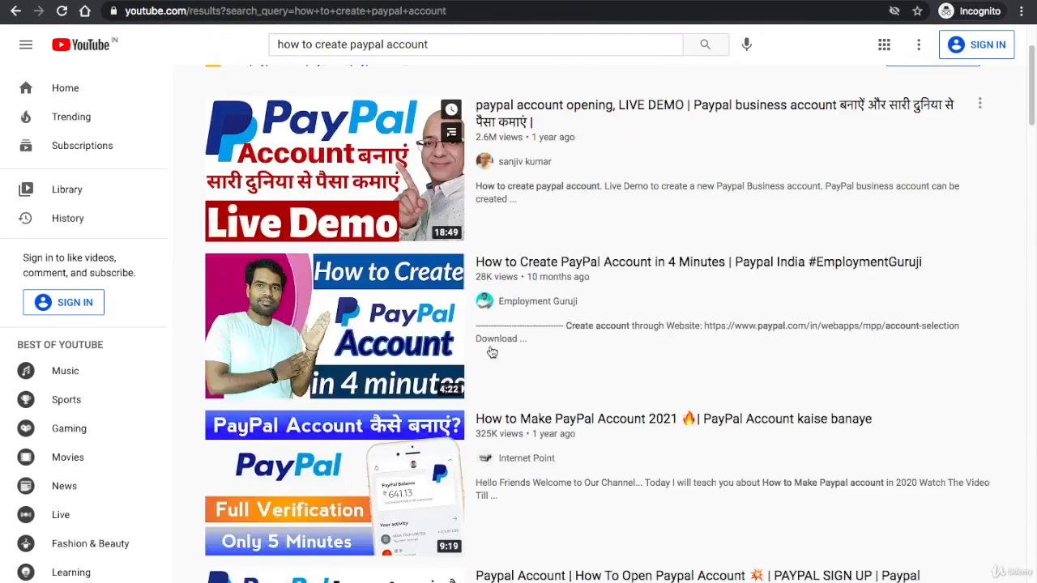
scroll(486, 352, "down", 12)
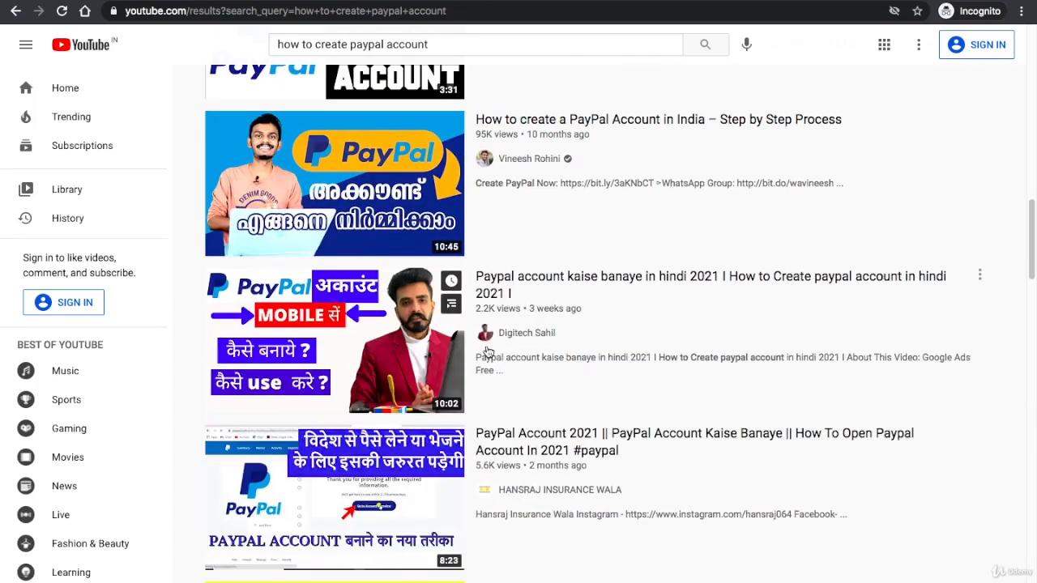
scroll(487, 352, "down", 3)
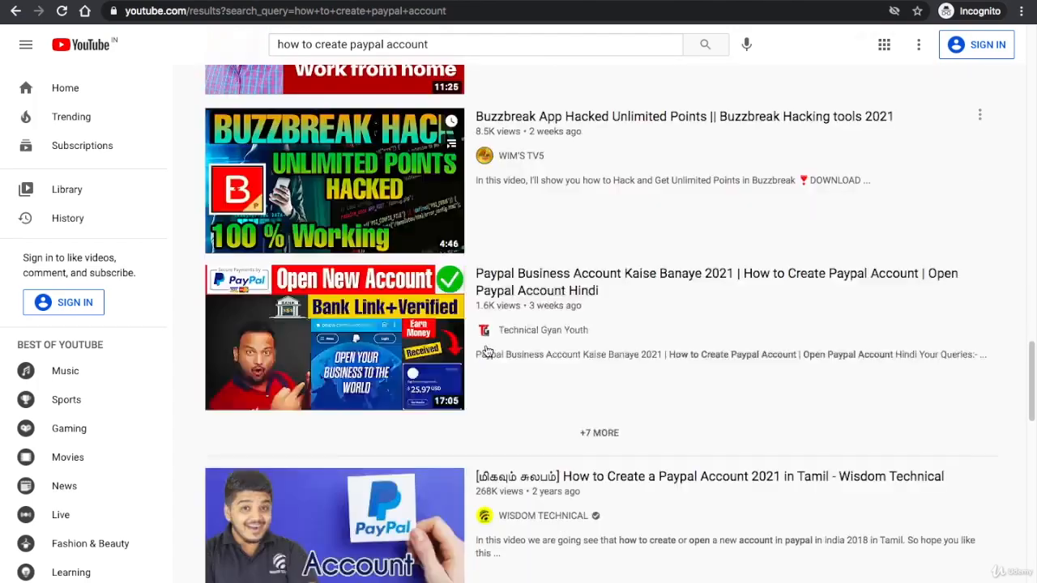
scroll(484, 349, "up", 8)
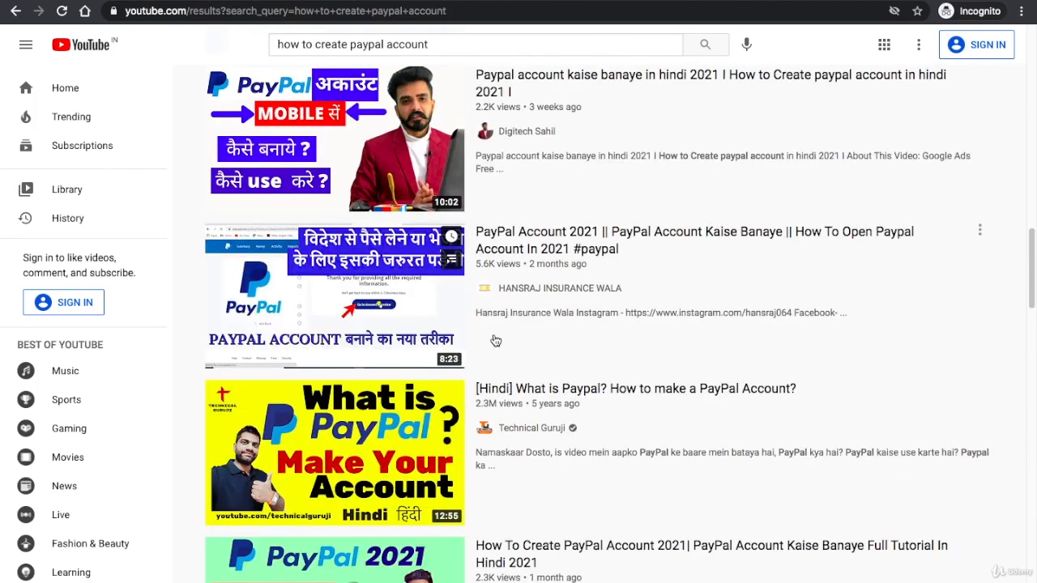
scroll(495, 341, "up", 5)
scroll(495, 340, "up", 3)
scroll(495, 340, "up", 4)
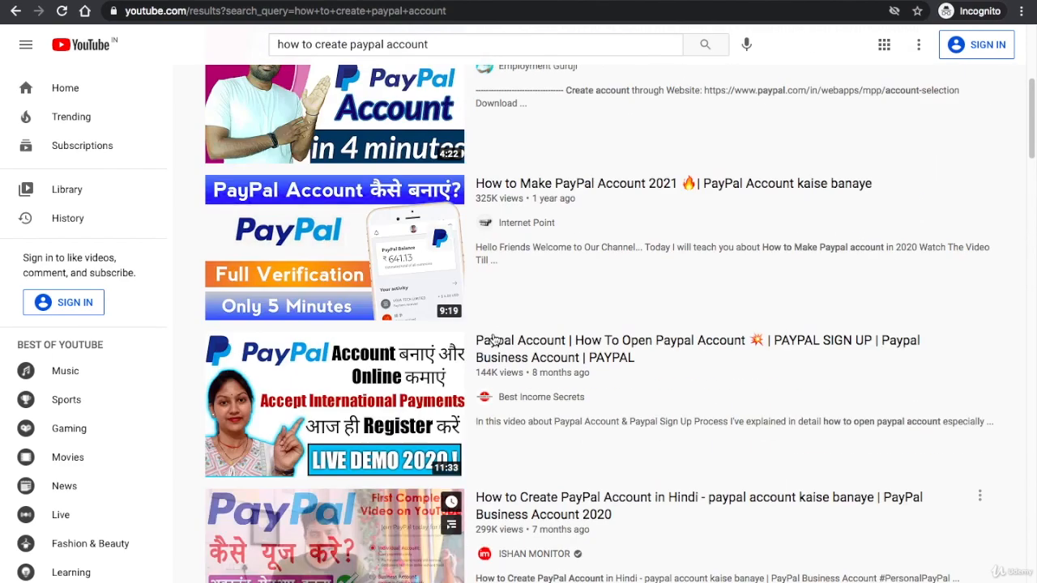
scroll(495, 339, "up", 5)
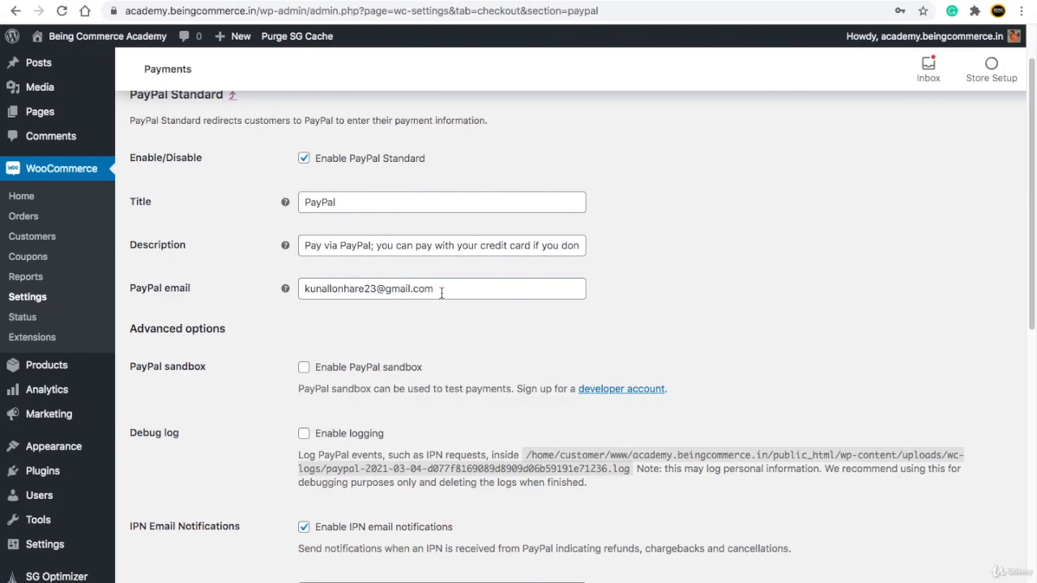
Return to the PayPal Standard settings and examine the PayPal email and the live API username, password and signature fields
left_click_drag(442, 290, 254, 301)
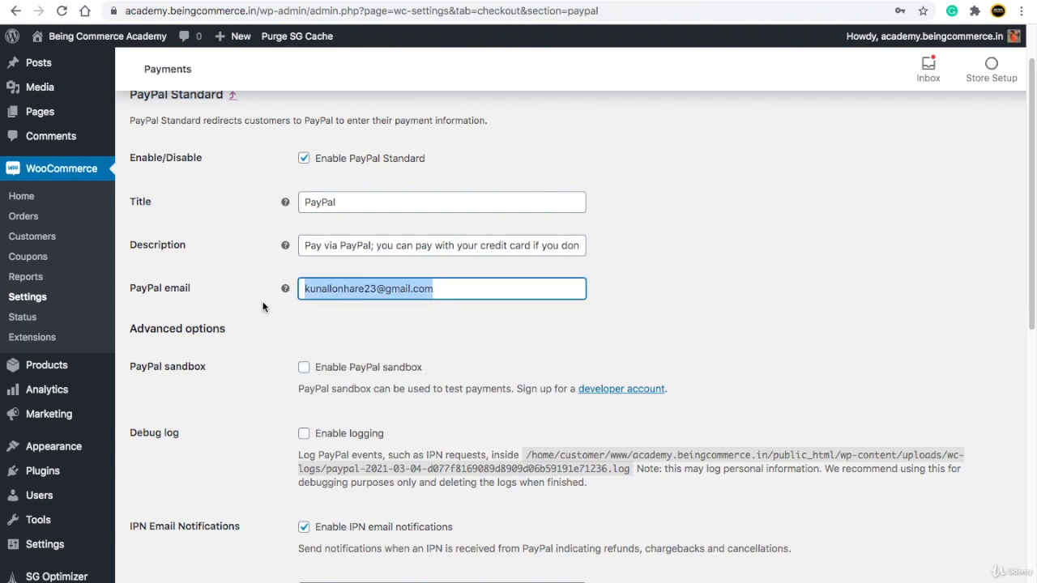
left_click(273, 315)
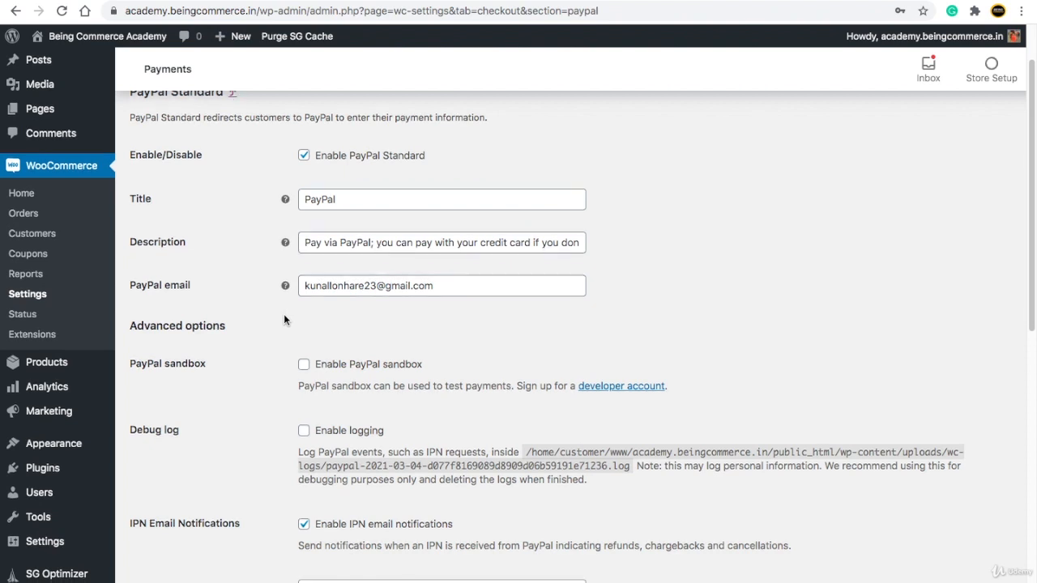
scroll(284, 318, "down", 3)
scroll(263, 354, "down", 5)
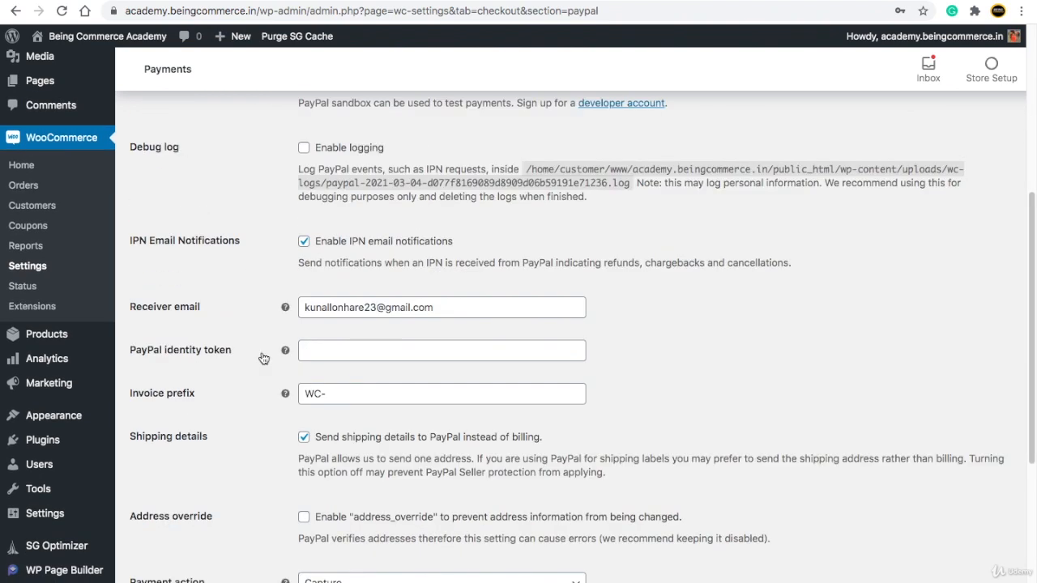
scroll(258, 378, "down", 7)
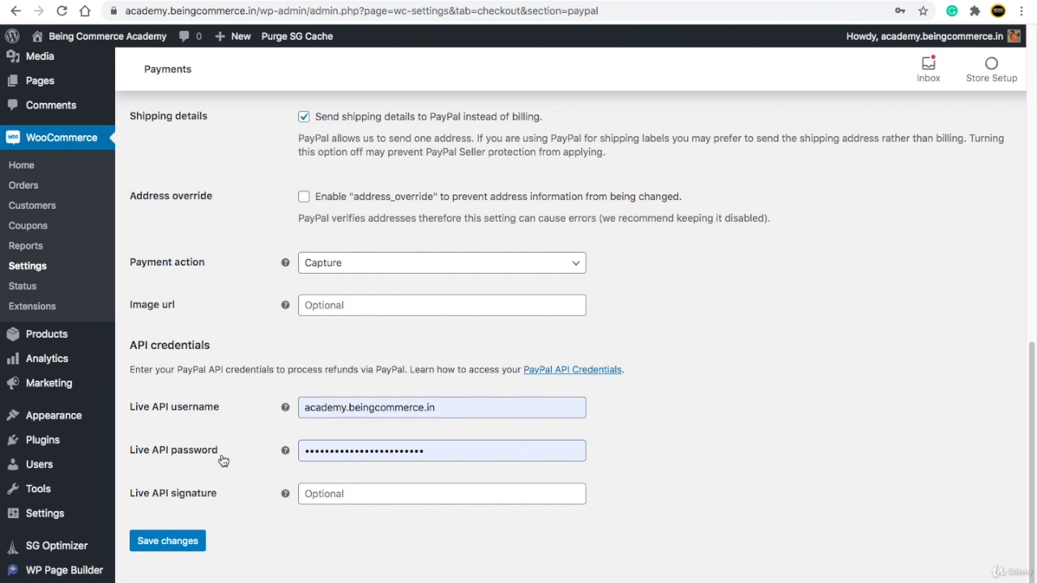
left_click_drag(220, 453, 167, 453)
left_click_drag(217, 494, 168, 495)
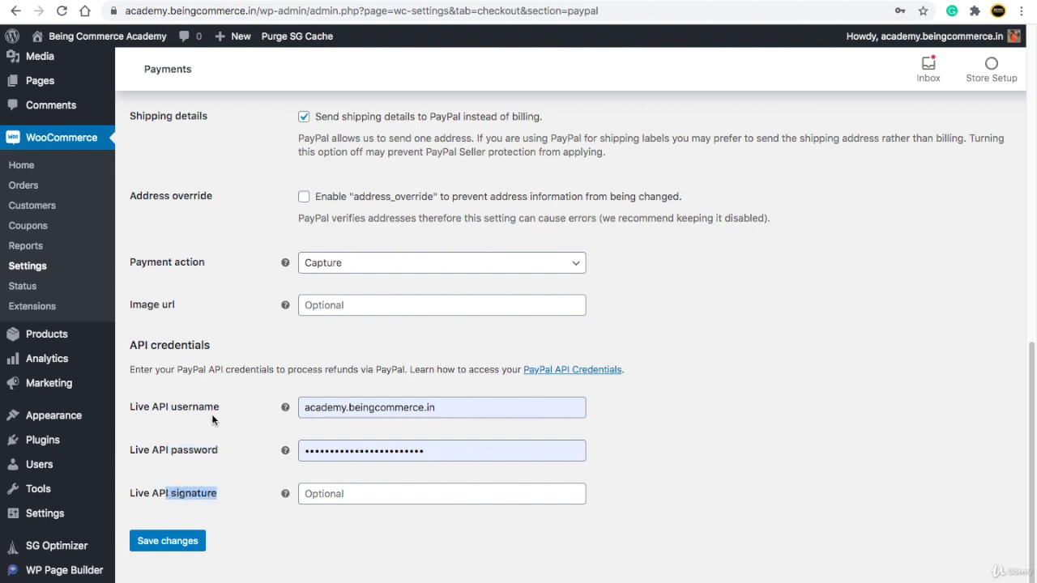
left_click_drag(219, 407, 168, 407)
left_click(219, 451)
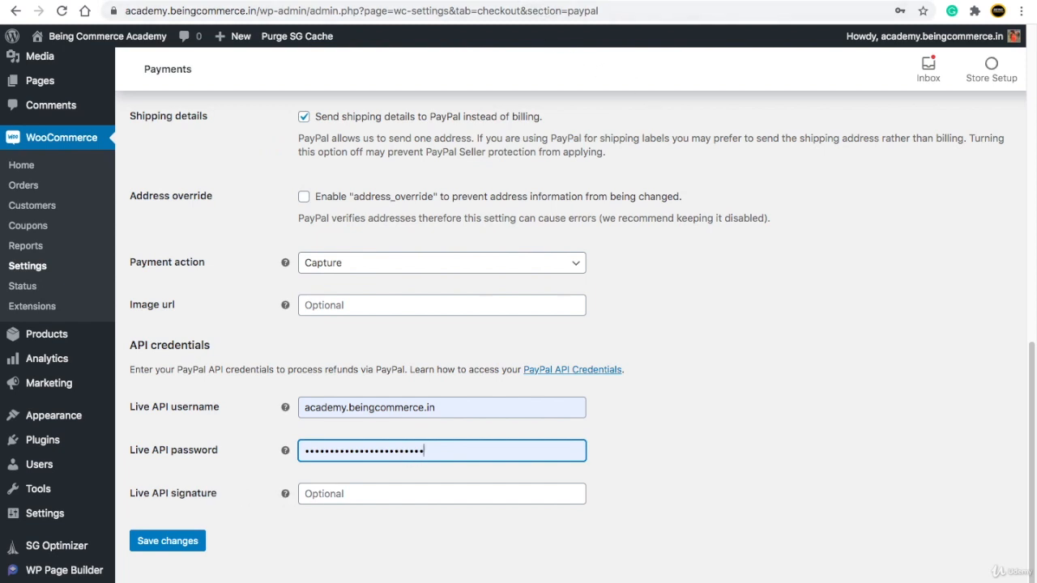
Open paypal.com/businessmanage/credentials/apiAccess in a new tab and log in to PayPal with the filled-in account credentials
key("ctrl+t")
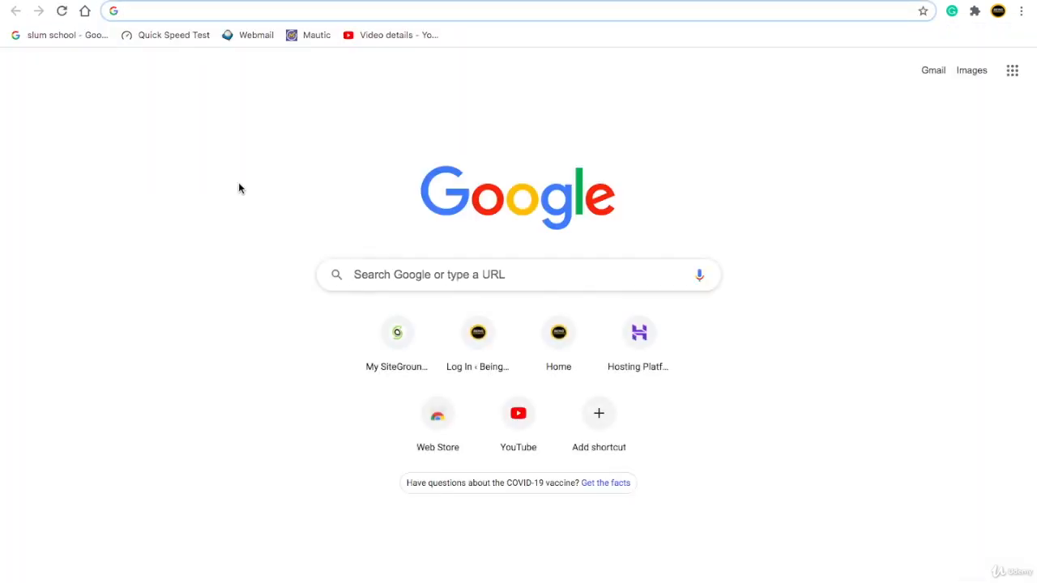
type("pay")
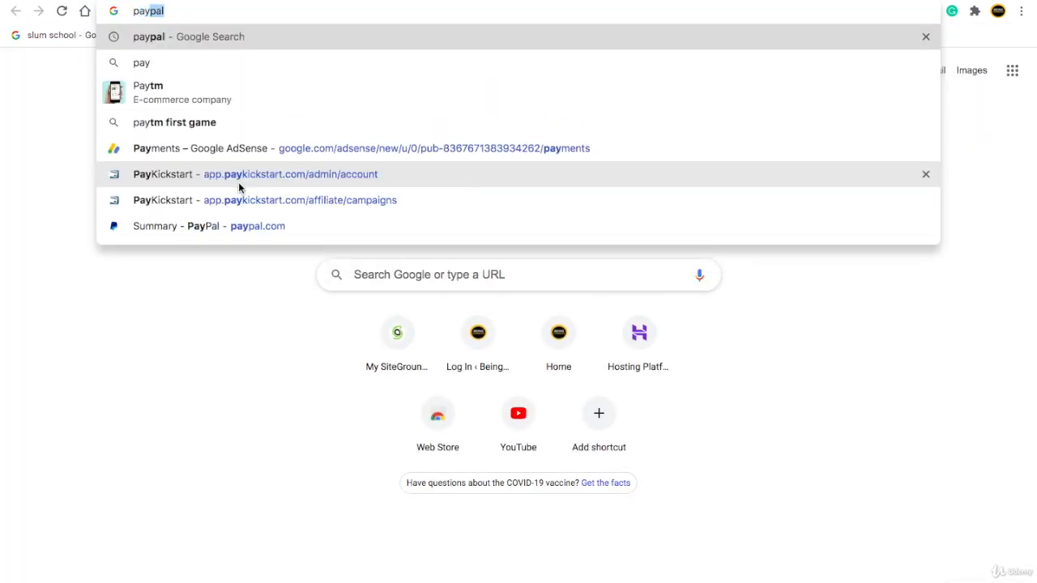
type("pal.com")
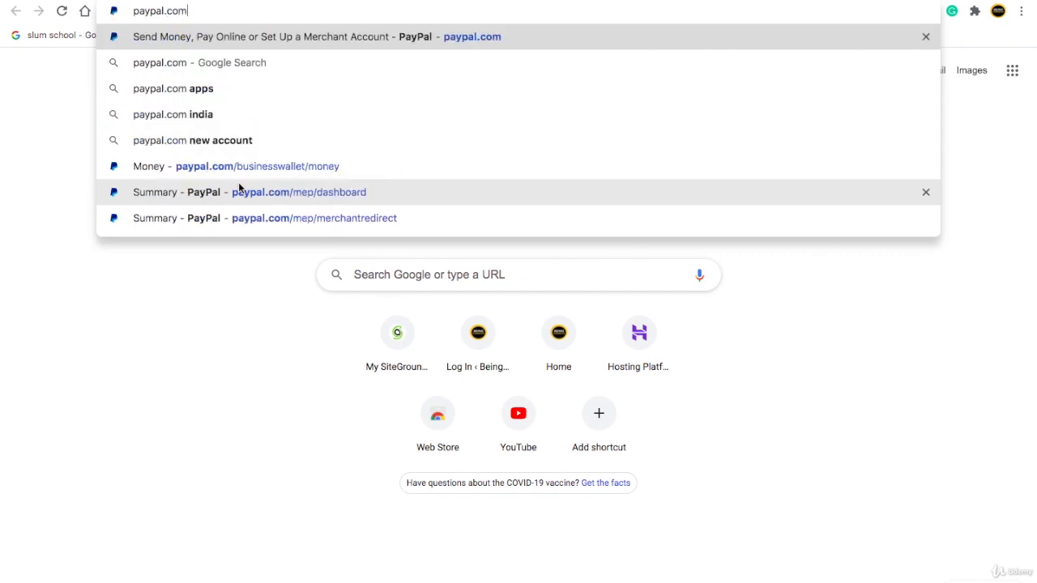
type("/")
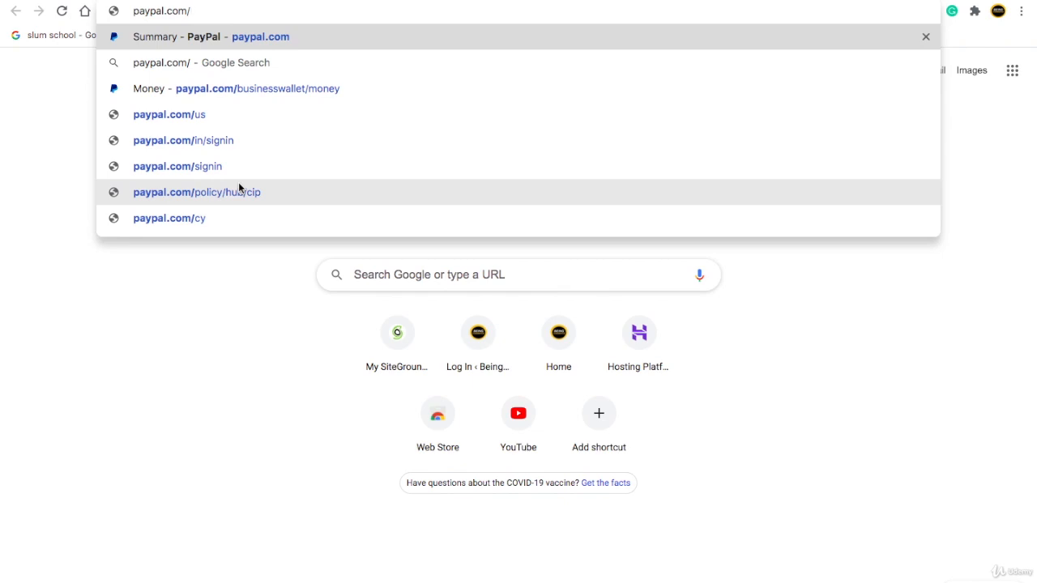
type("busine")
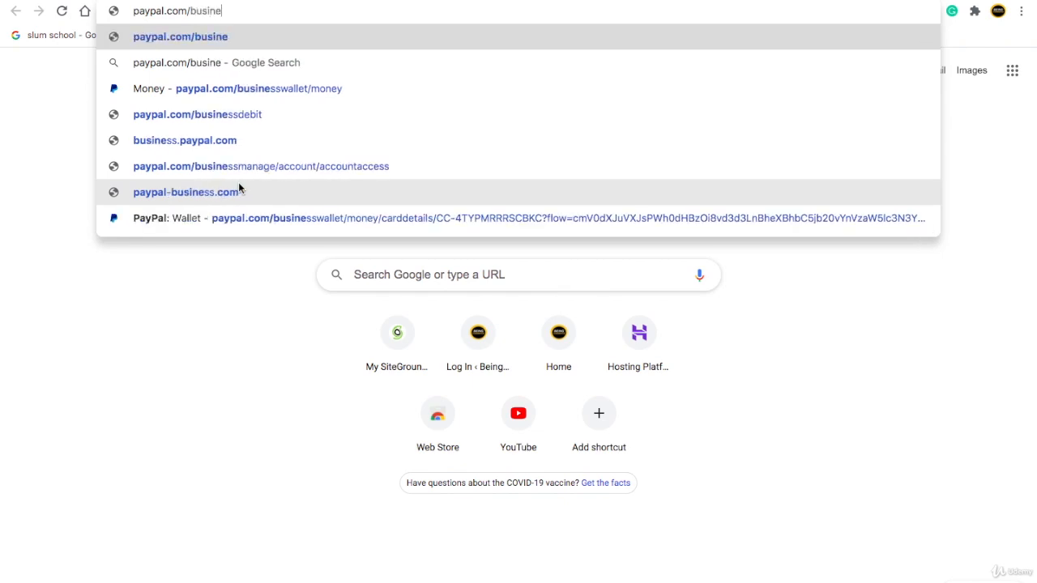
type("ssmanage")
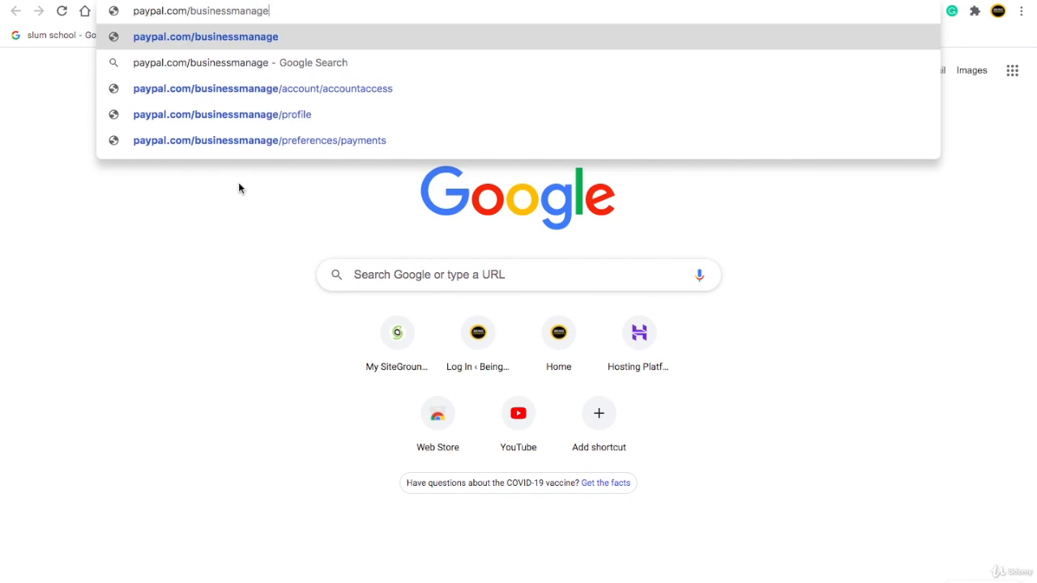
type("/")
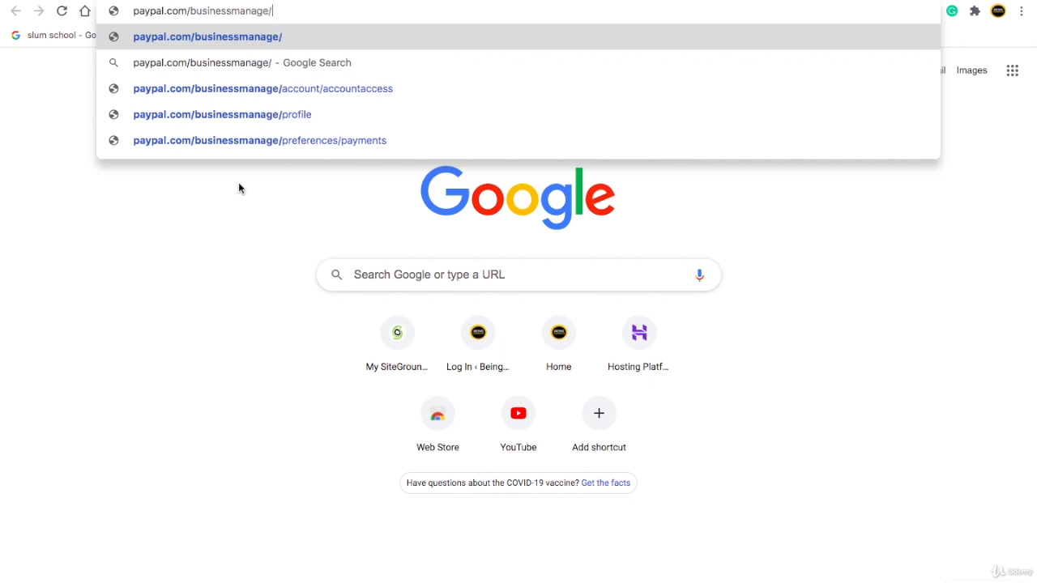
type("cr")
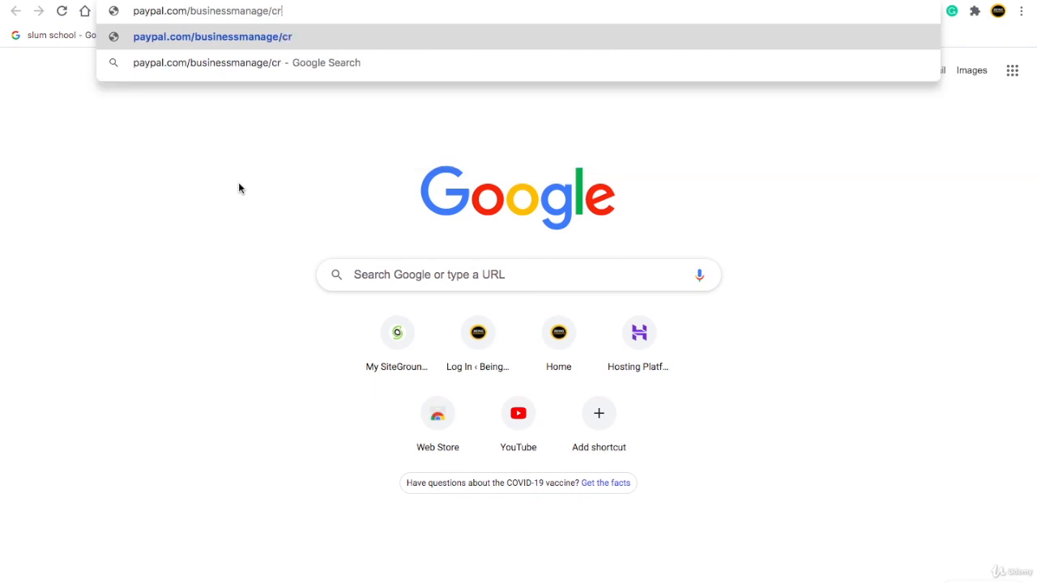
type("edentials/")
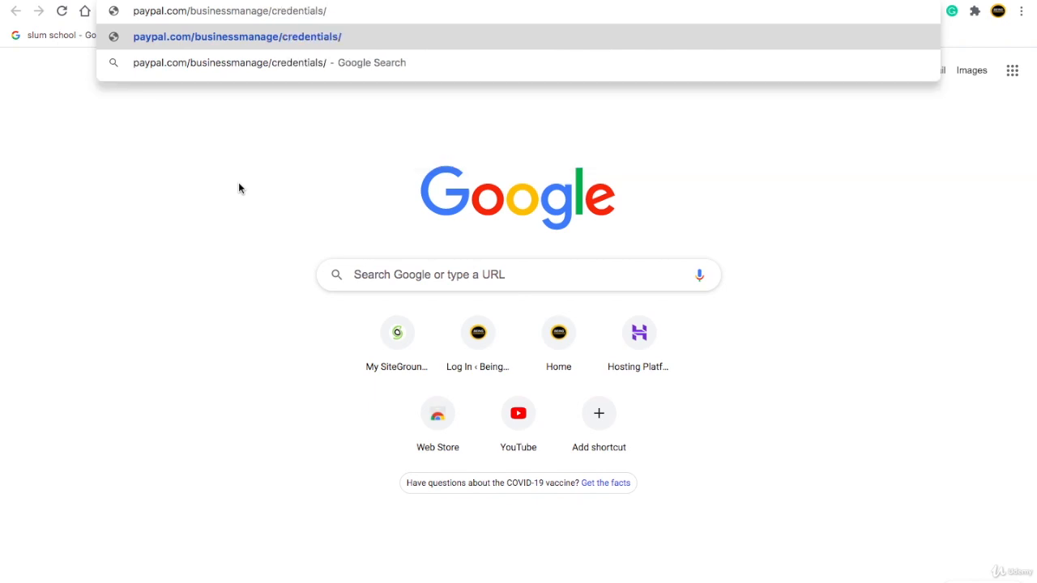
type("api")
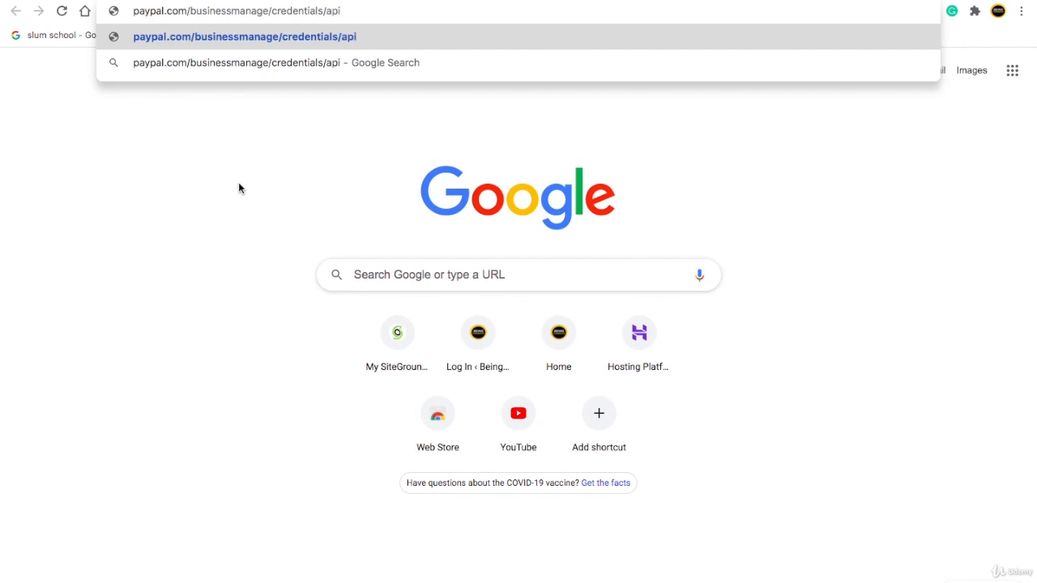
type("Access")
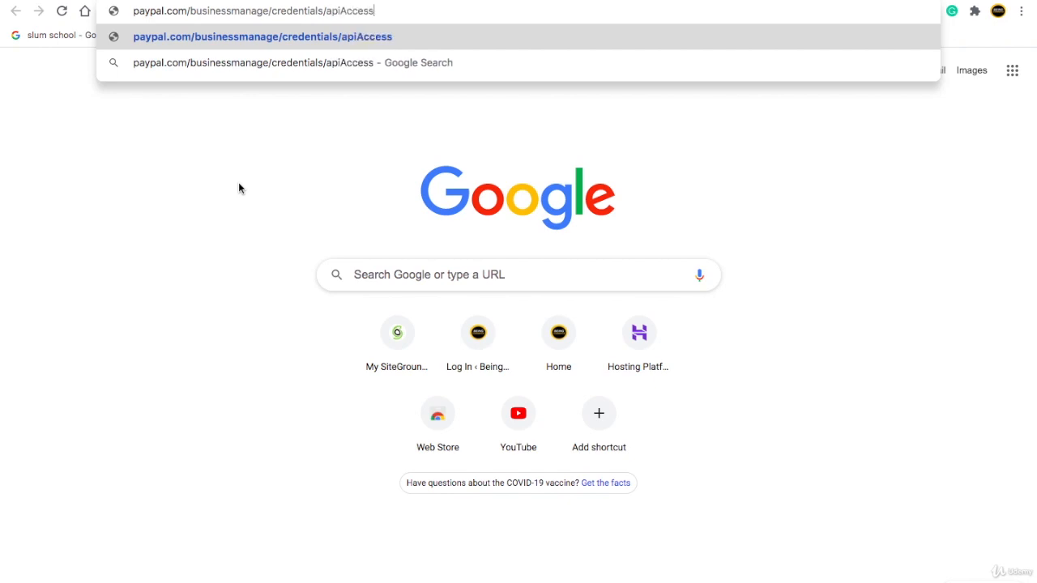
key("Return")
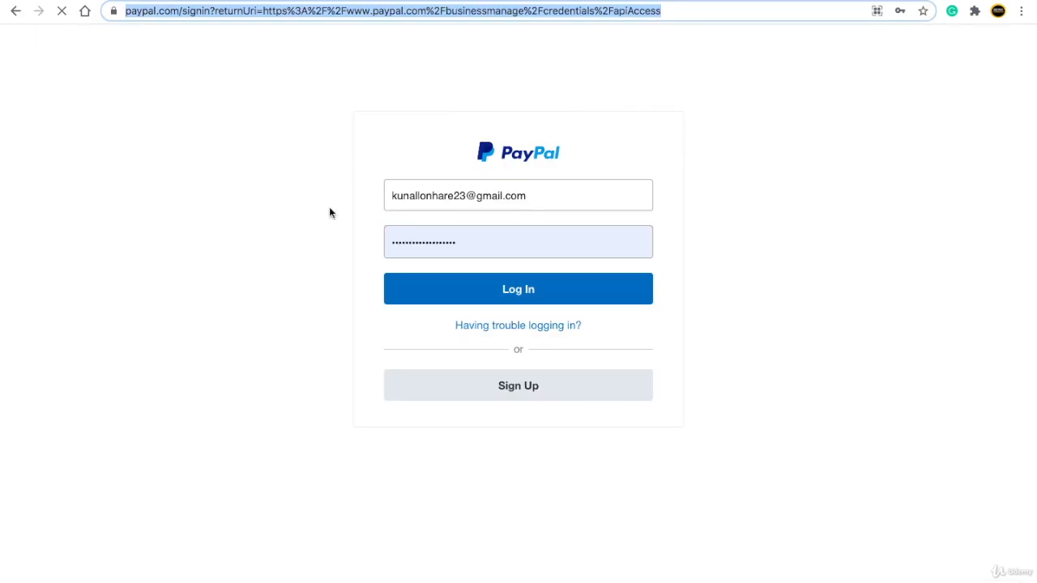
left_click(524, 291)
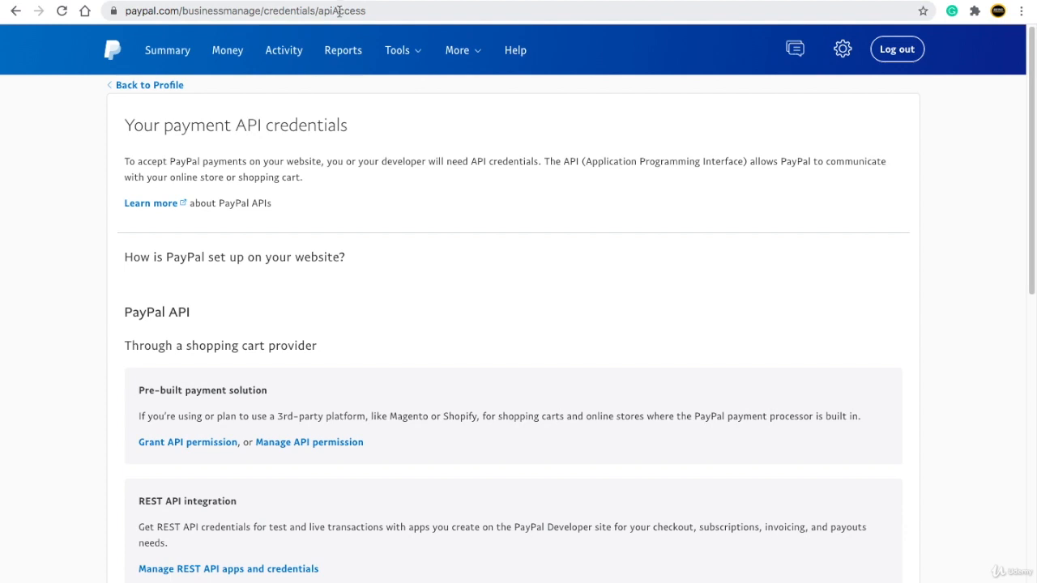
Open the NVP/SOAP API integration (Classic) credentials and submit a request for an API signature
scroll(405, 332, "down", 3)
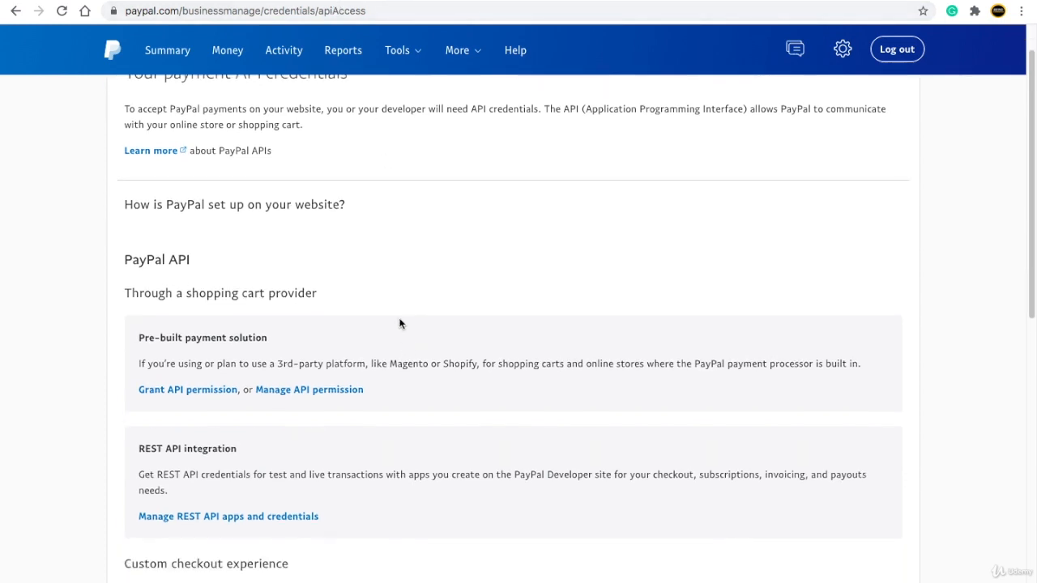
scroll(406, 320, "down", 5)
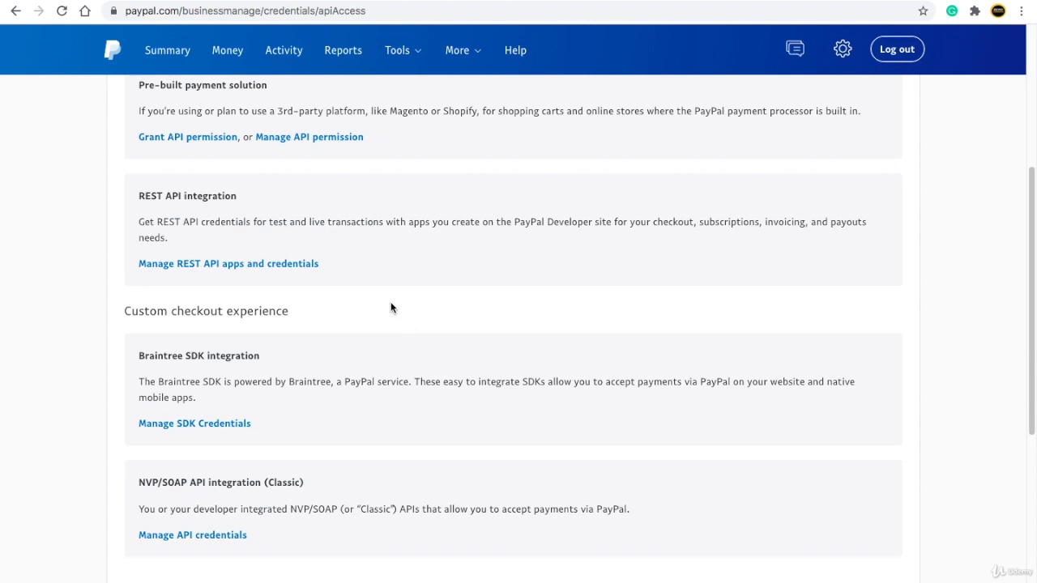
scroll(405, 328, "down", 1)
scroll(361, 366, "down", 3)
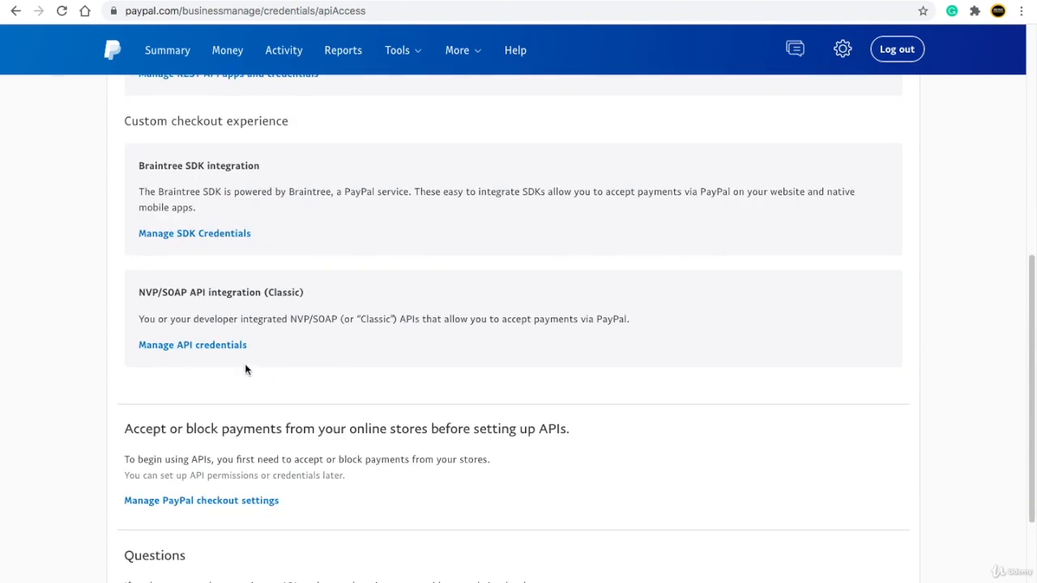
left_click_drag(138, 292, 250, 292)
left_click(121, 305)
left_click(172, 349)
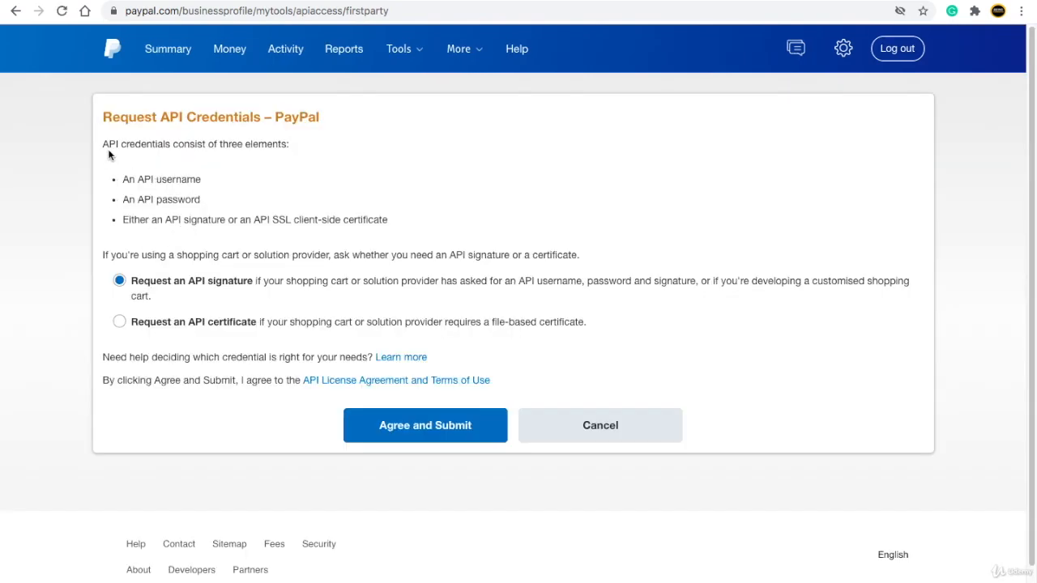
left_click(412, 428)
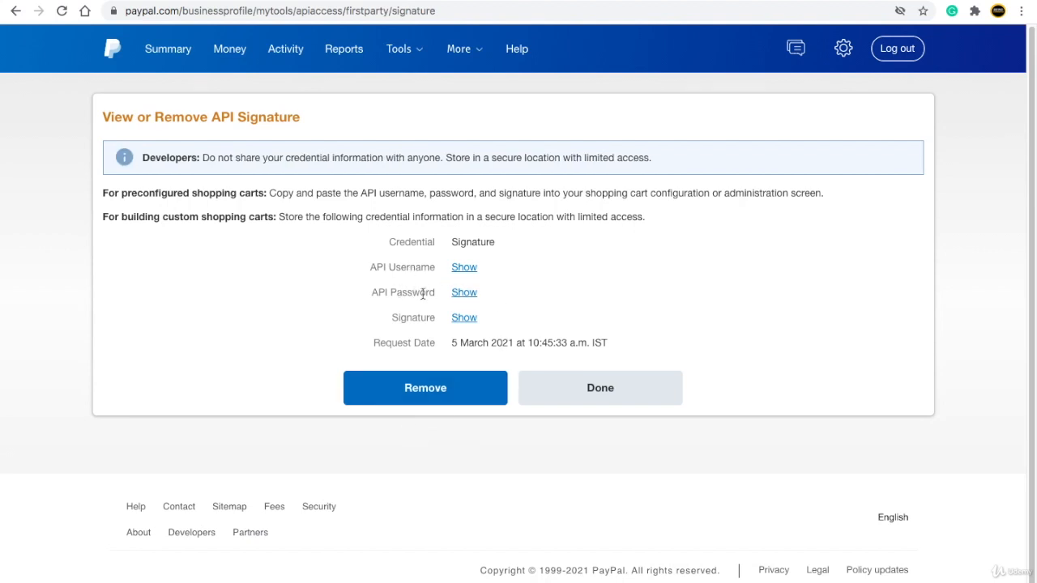
Reveal and copy the PayPal API username, and paste it as the Live API username in the WooCommerce PayPal settings
left_click(465, 268)
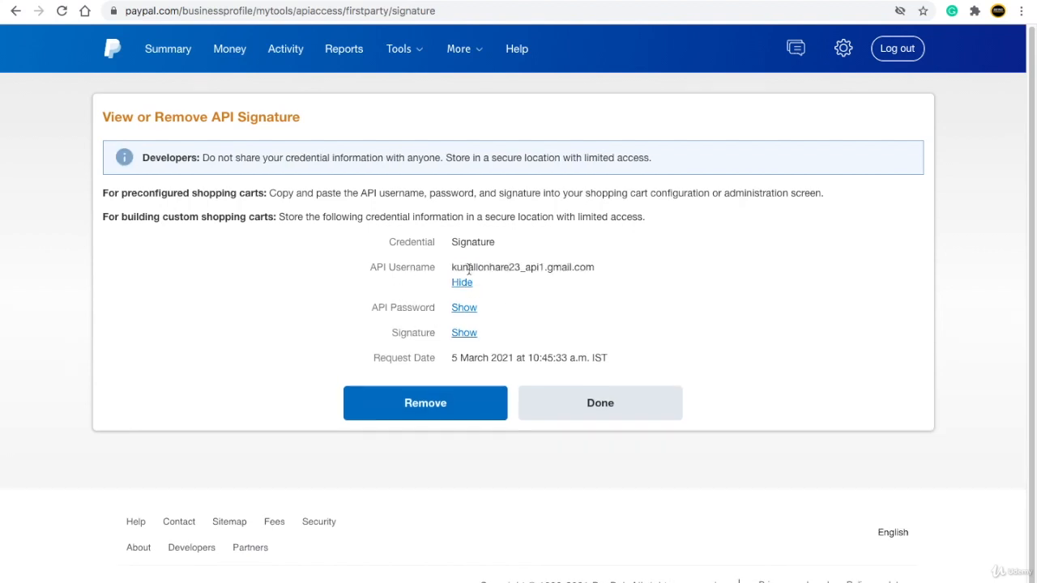
left_click_drag(594, 268, 450, 267)
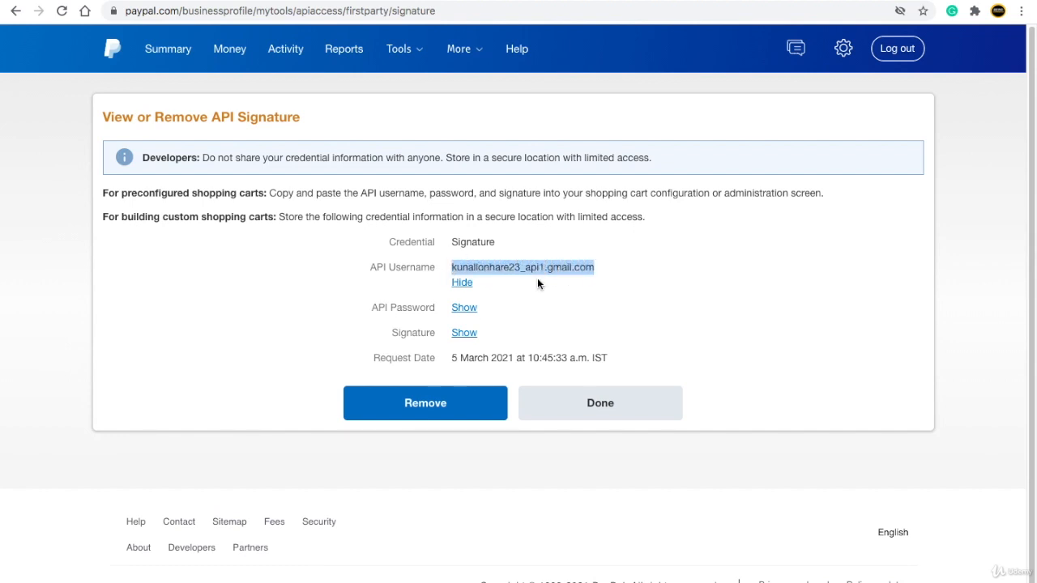
left_click(415, 1)
left_click(348, 403)
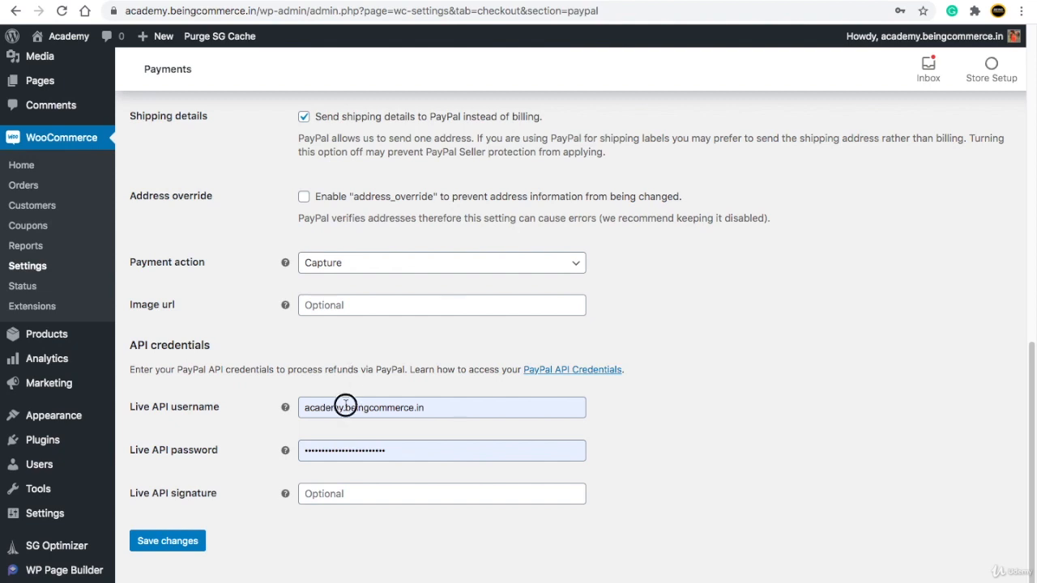
key("ctrl+a")
key("BackSpace")
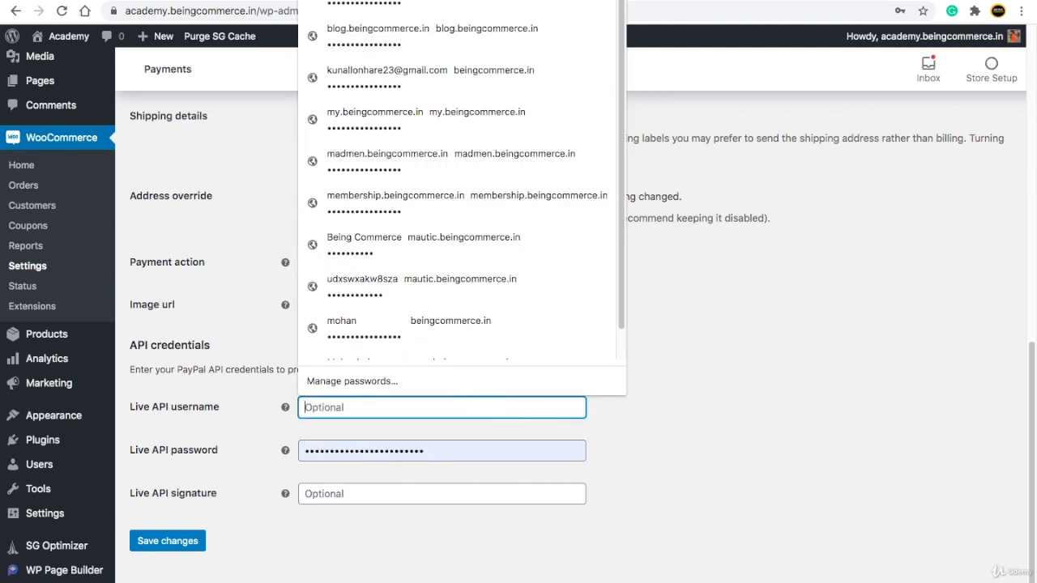
key("ctrl+v")
left_click(690, 388)
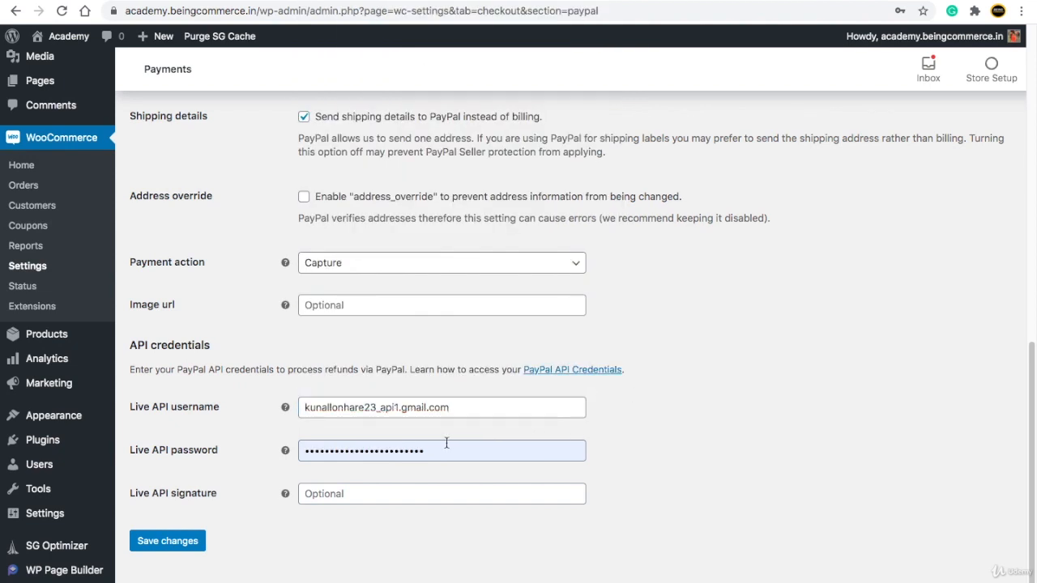
Clear the prefilled Live API password field in the PayPal Standard settings
double_click(422, 448)
key("BackSpace")
left_click(707, 443)
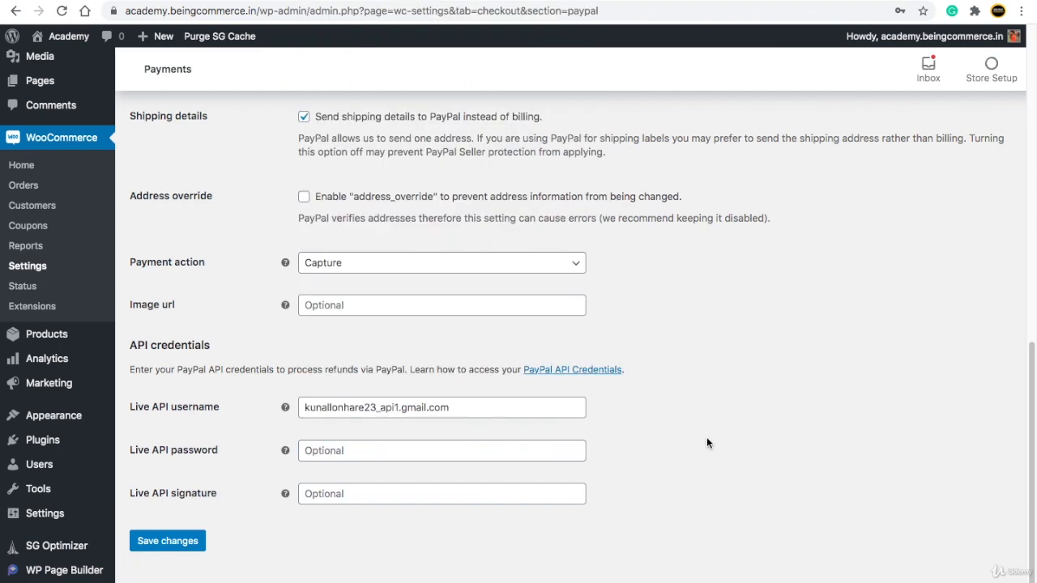
Fill in the Live API password and Live API signature with PayPal's API credentials, and save the PayPal Standard settings
left_click(640, 1)
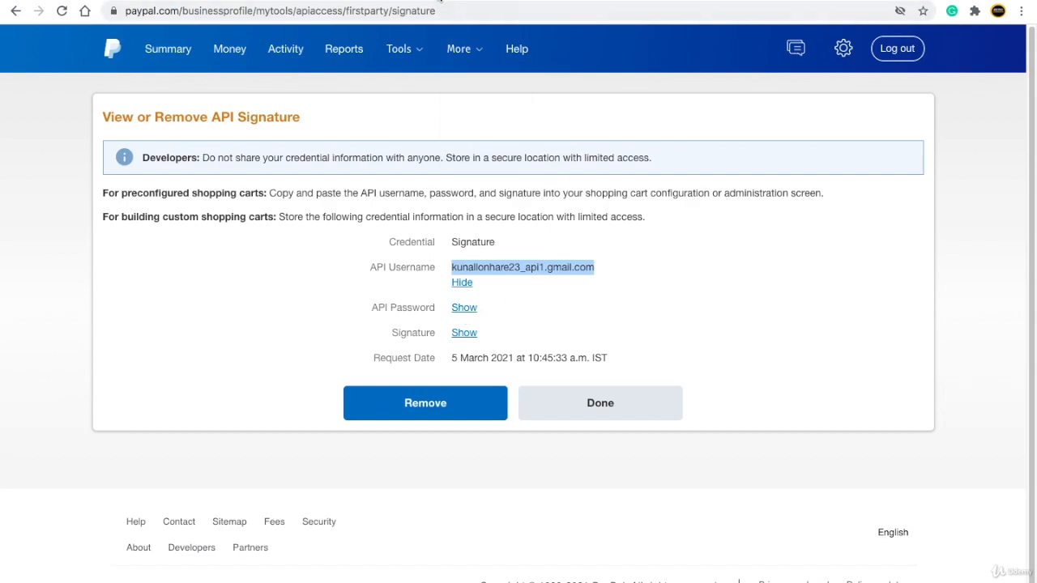
left_click(463, 0)
left_click(566, 1)
left_click(465, 1)
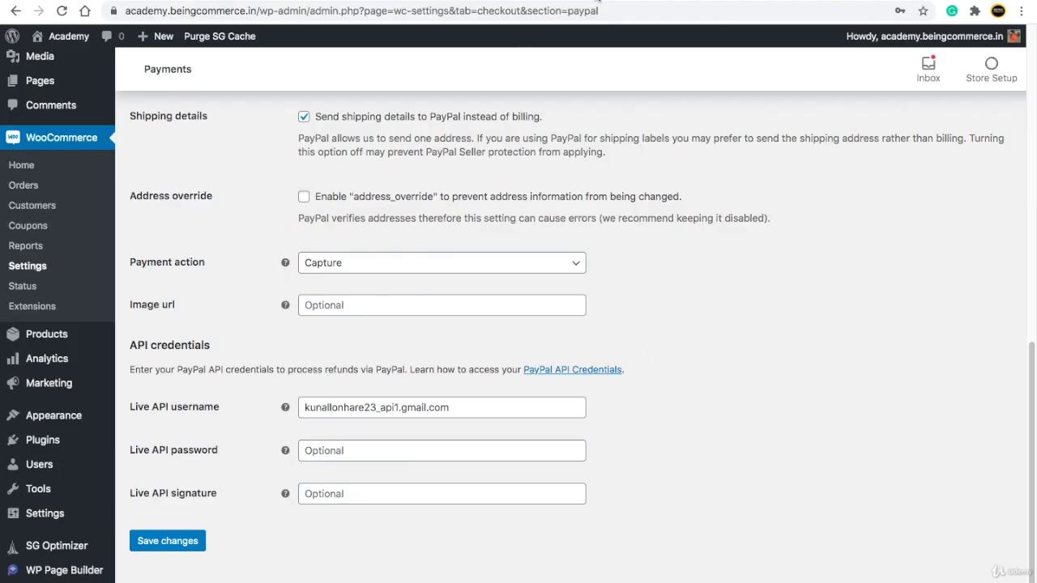
left_click(597, 4)
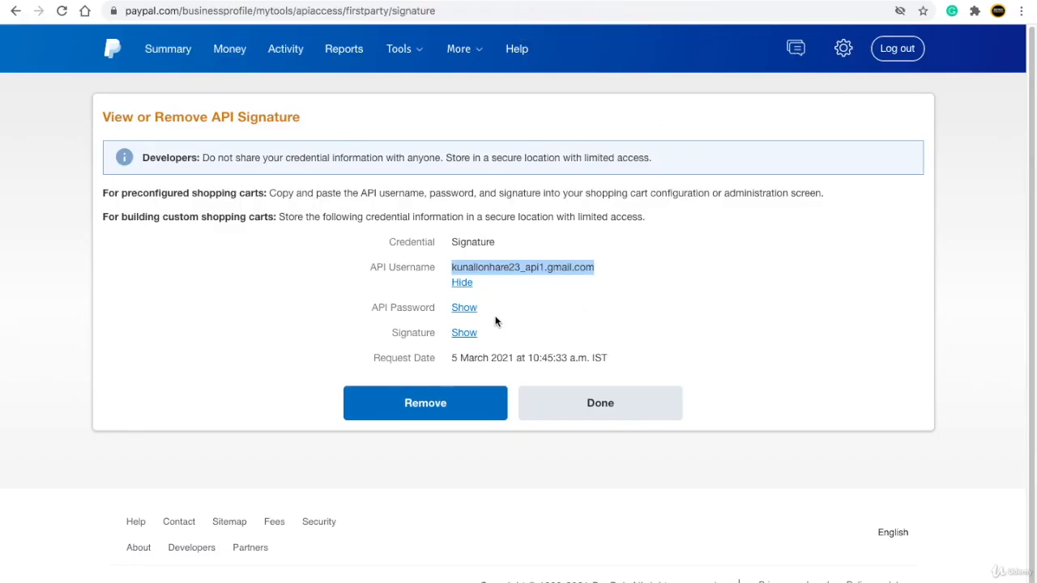
left_click(527, 315)
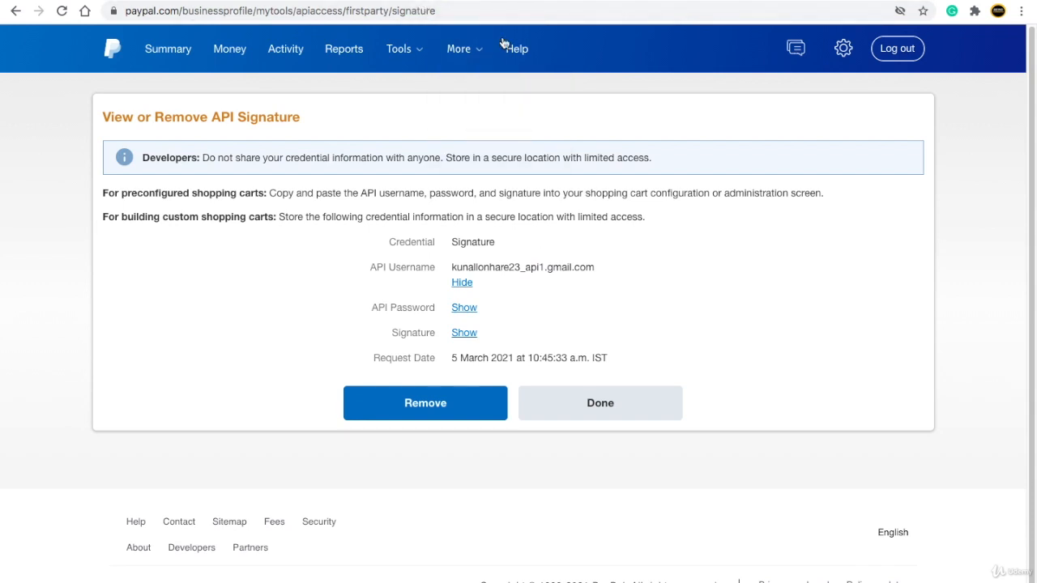
mouse_move(488, 55)
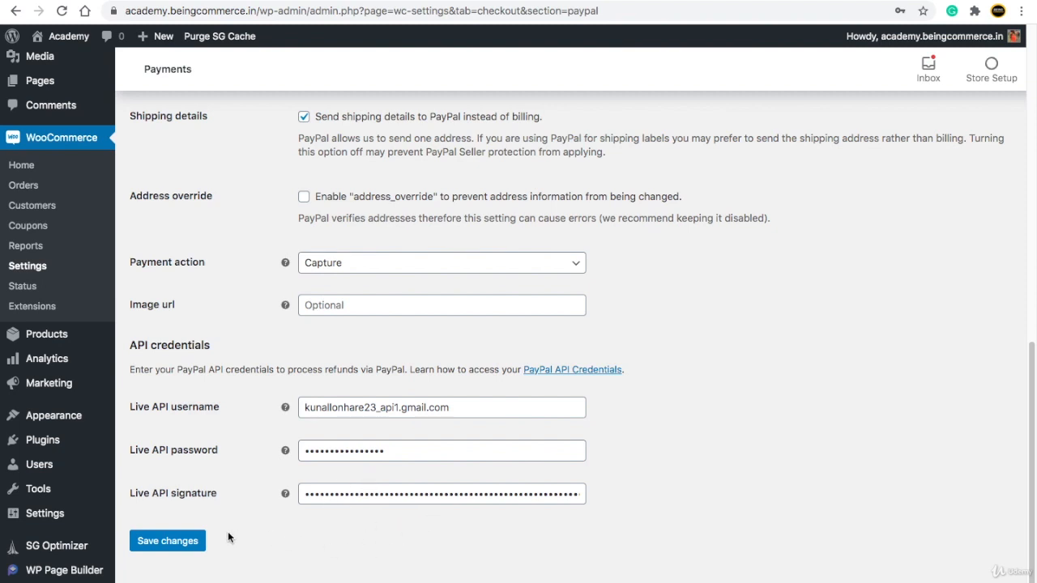
left_click(173, 549)
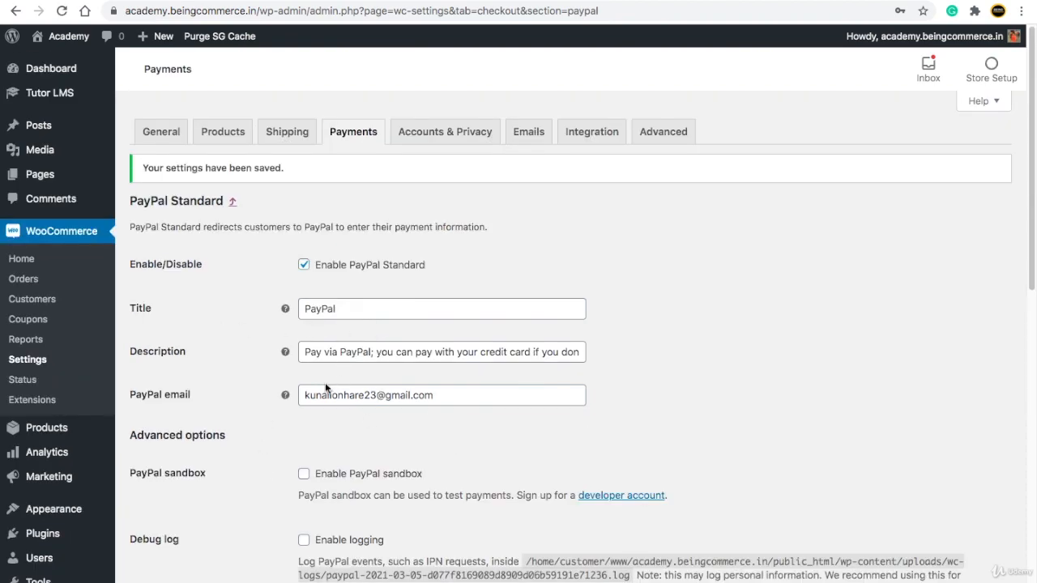
Review the saved PayPal Standard settings and open the Tutor LMS course list
scroll(289, 382, "down", 3)
scroll(297, 389, "up", 2)
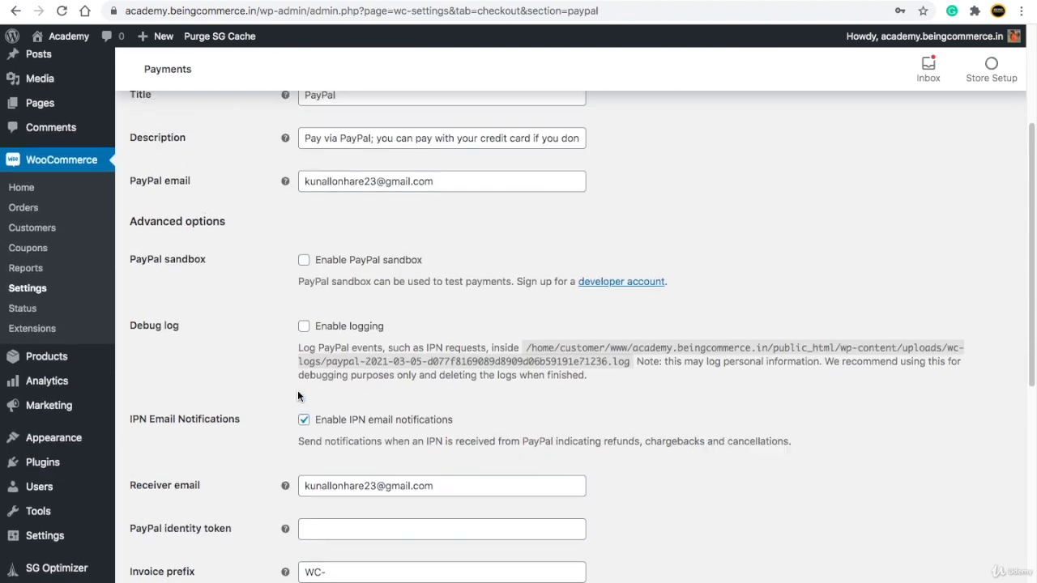
scroll(297, 394, "up", 1)
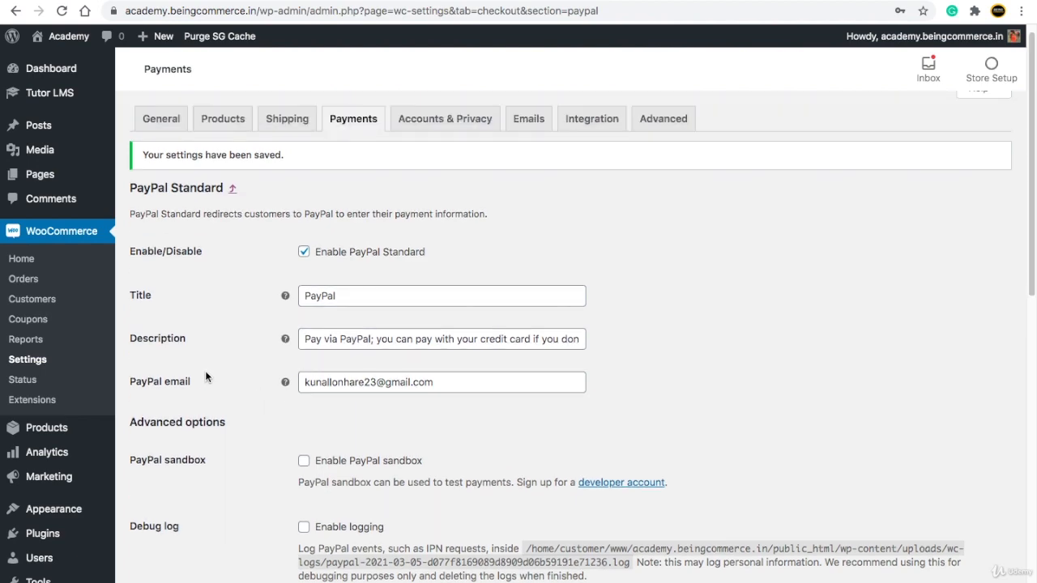
scroll(204, 372, "down", 4)
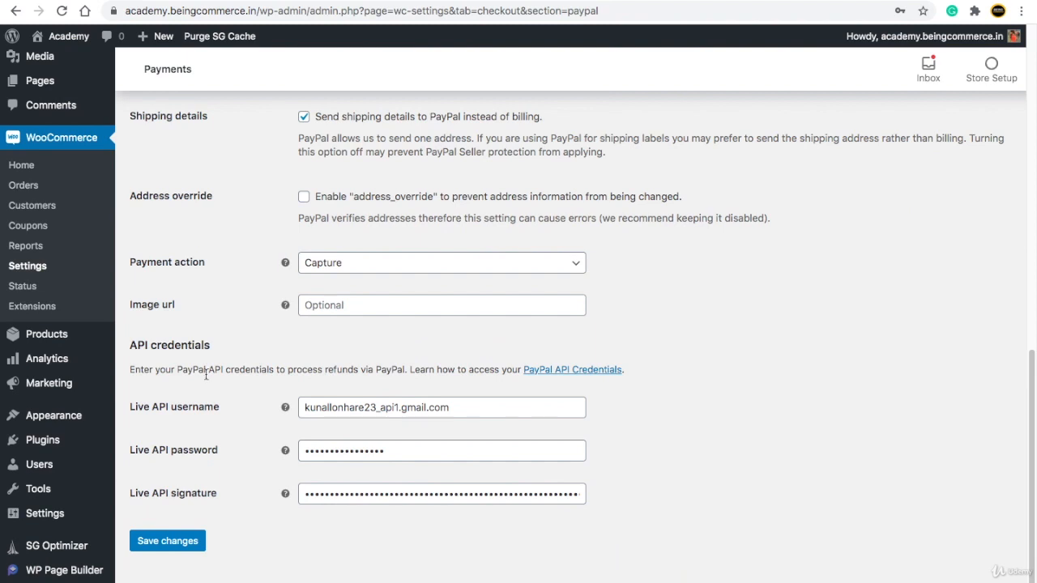
mouse_move(48, 92)
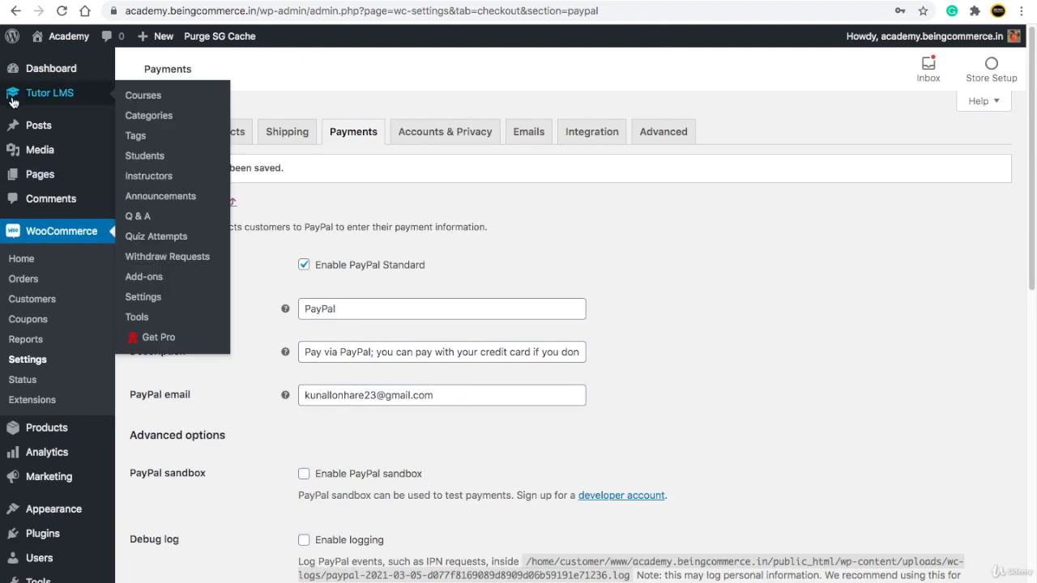
left_click(145, 96)
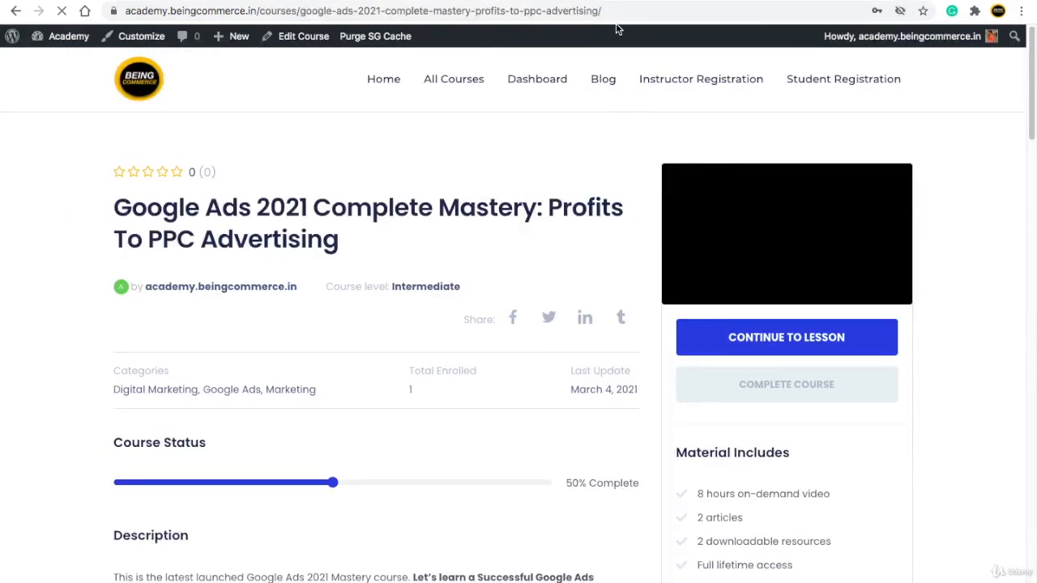
Copy the Google Ads 2021 course page's address and open it in a new incognito window
left_click(618, 11)
key("ctrl+c")
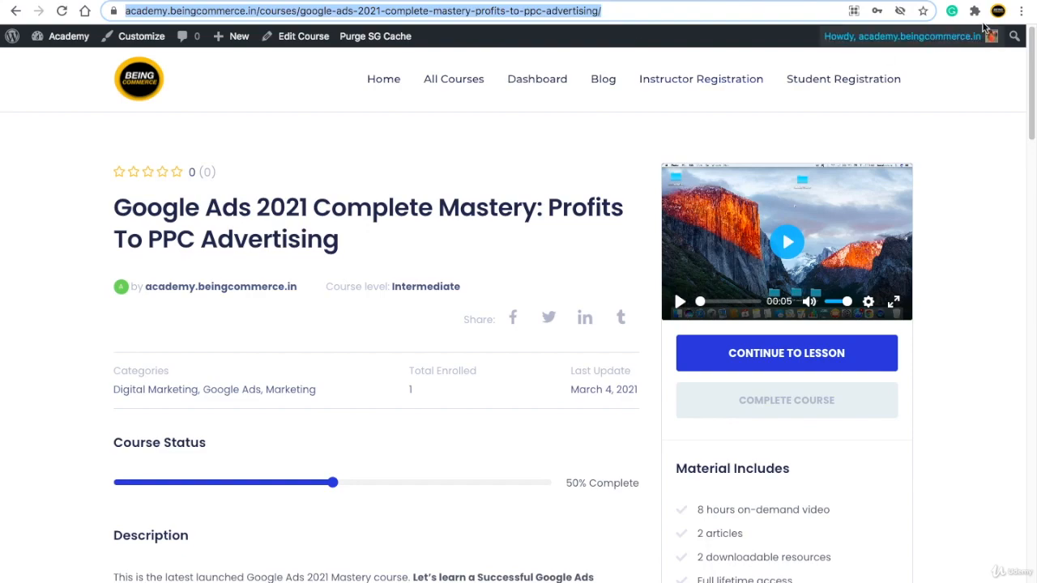
left_click(1022, 10)
left_click(914, 76)
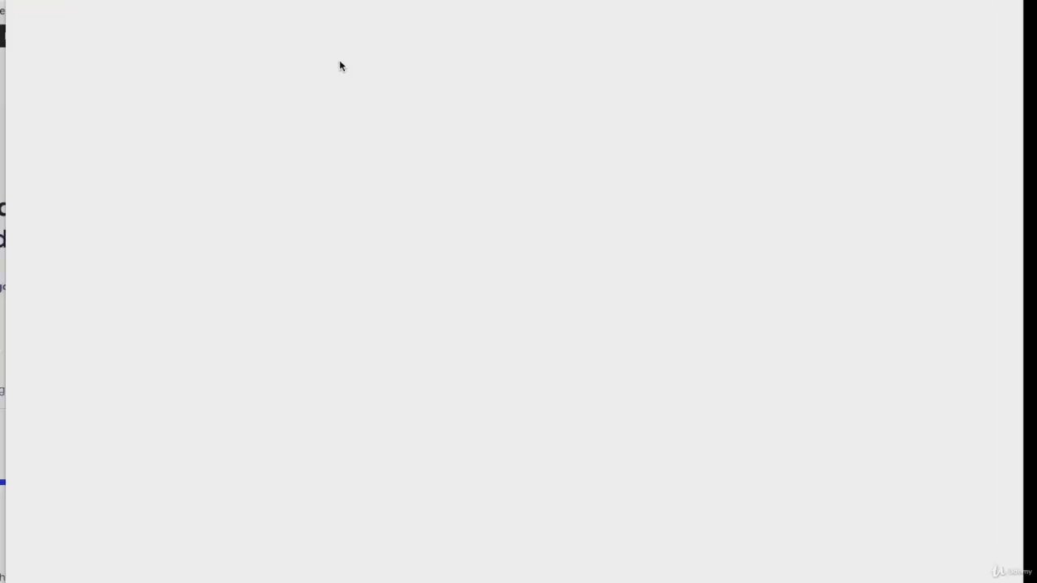
key("ctrl+v")
key("Return")
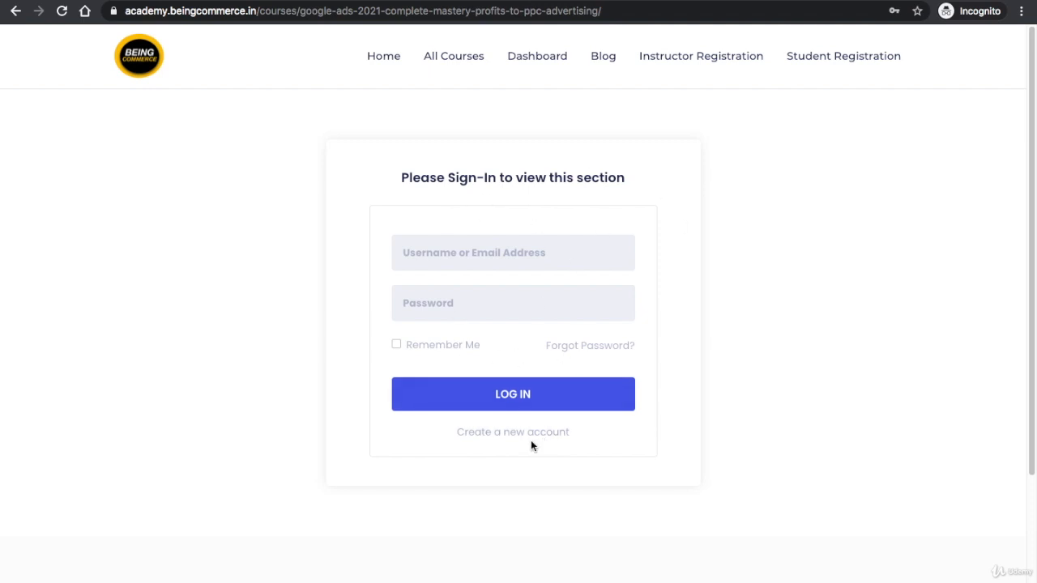
Load the copied course address in a window of another browser profile, and go to creating a new account from its sign-in page
key("ctrl+Left")
key("ctrl+Left")
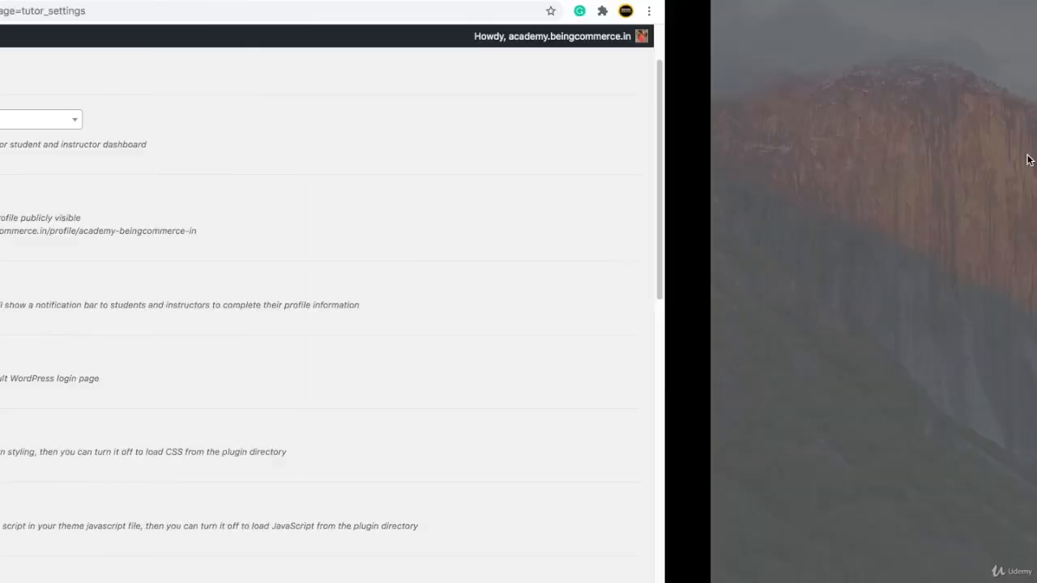
left_click(998, 12)
left_click(899, 317)
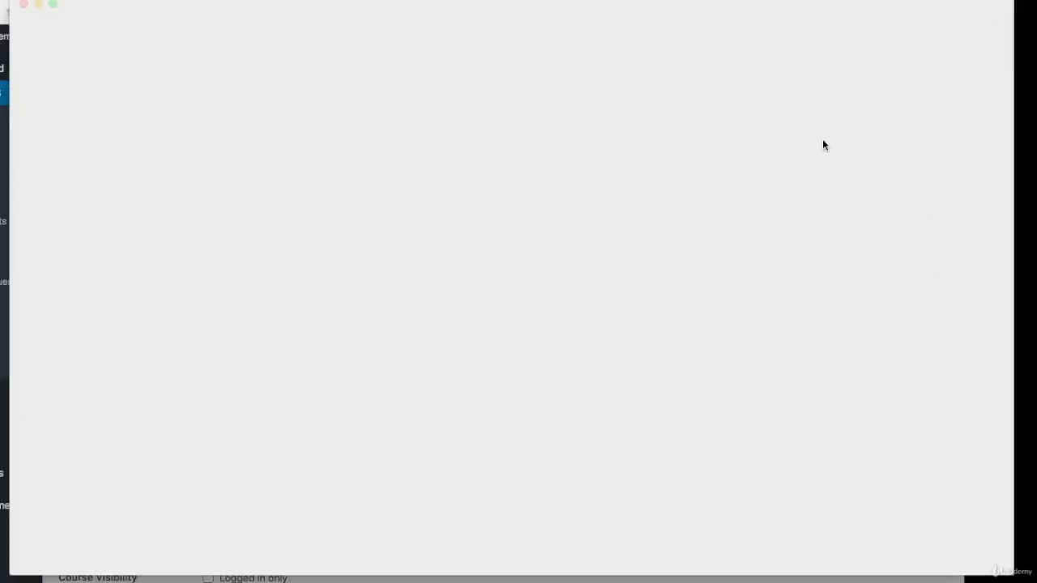
key("ctrl+v")
key("Return")
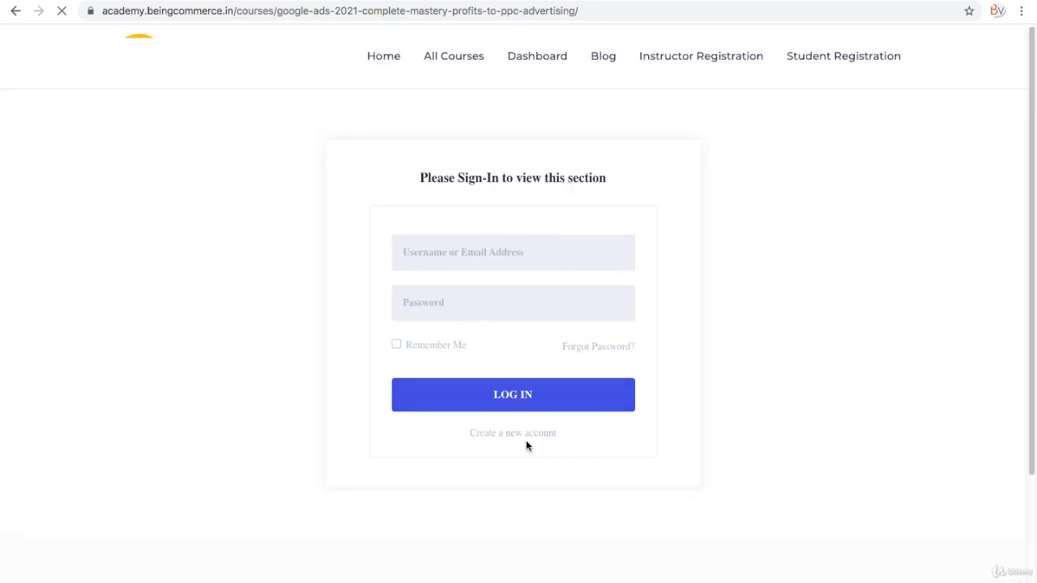
left_click(516, 434)
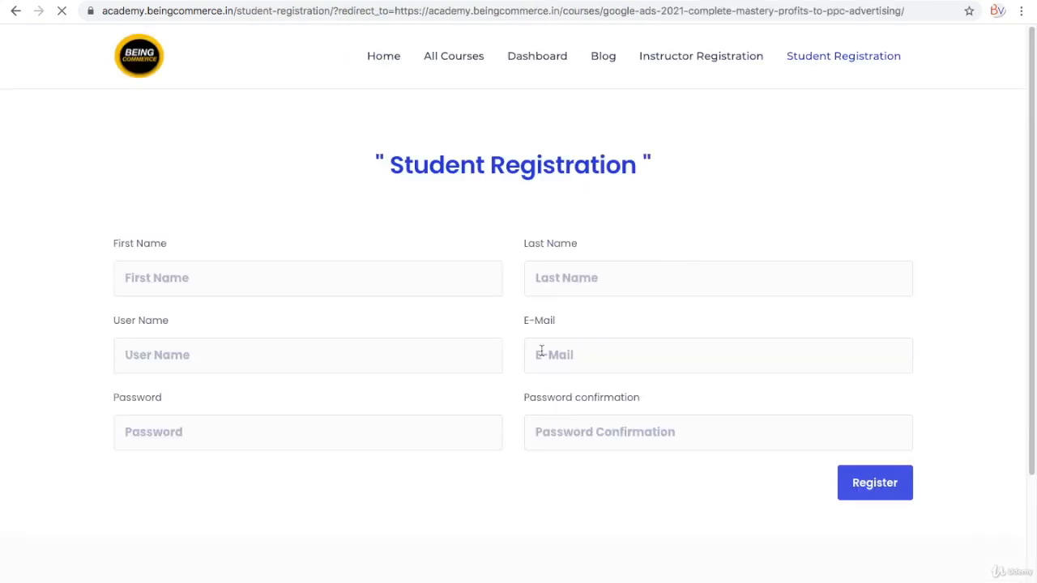
Enter the student's first name, last name and user name in the Student Registration form
left_click(290, 275)
type("B")
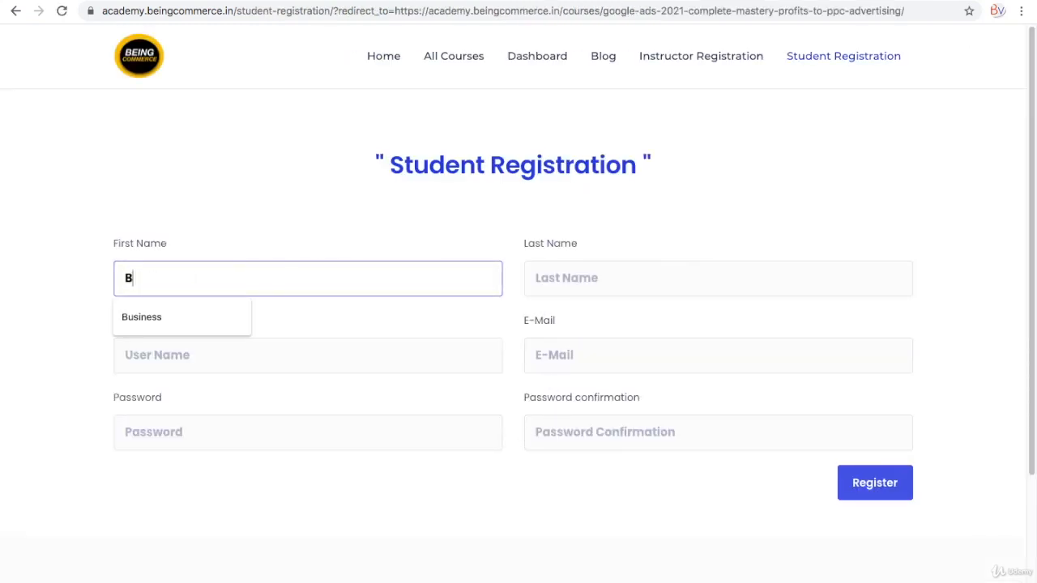
type("usiness")
left_click(595, 284)
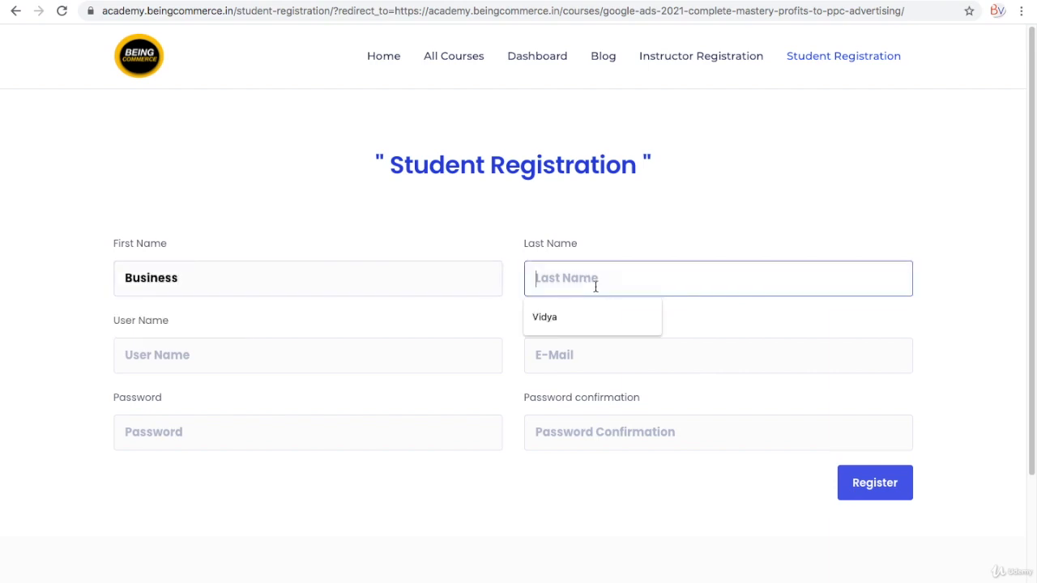
type("Vidya")
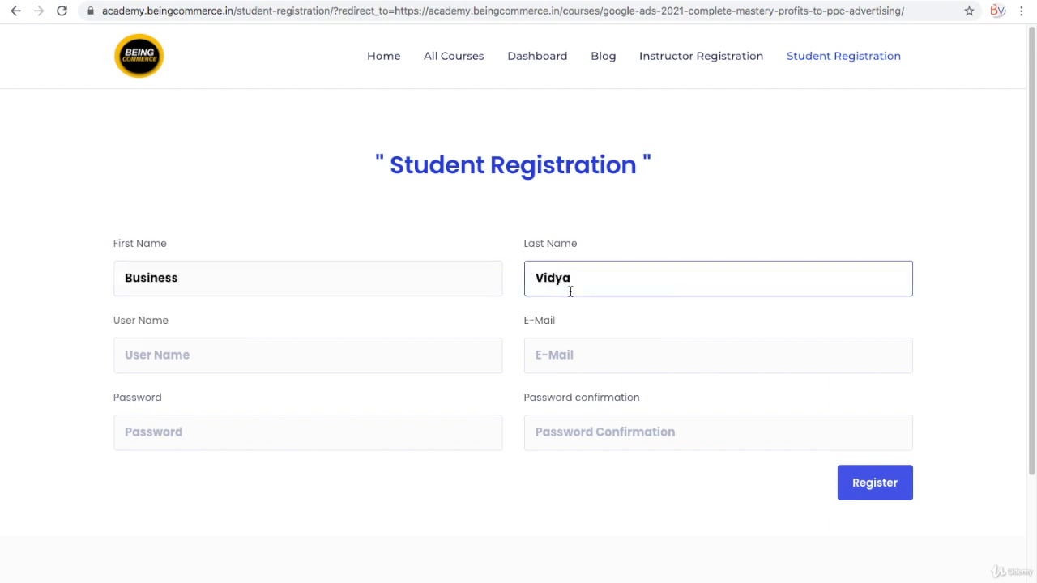
left_click(247, 362)
type("b")
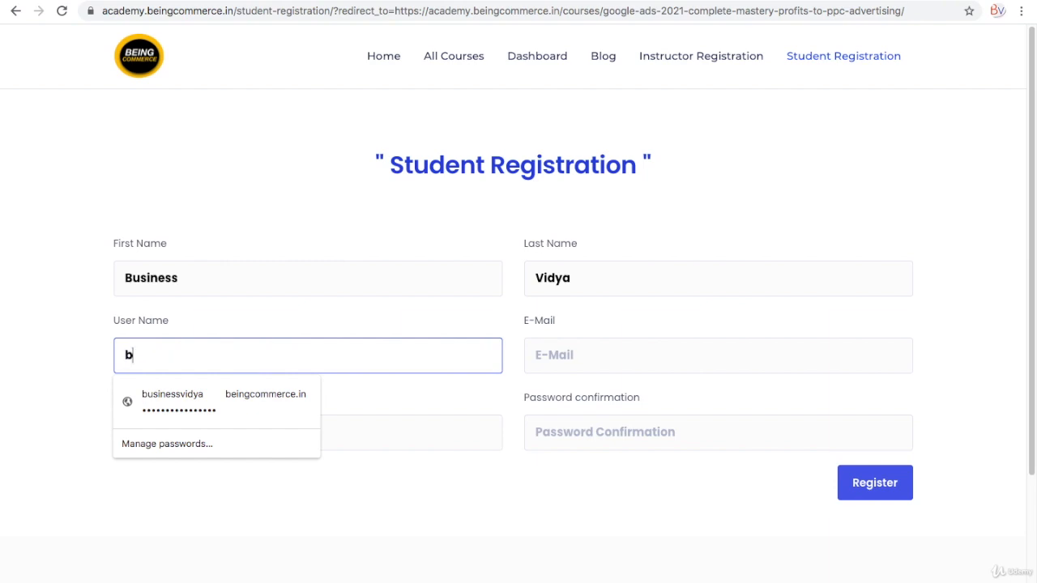
type("usinessvidya")
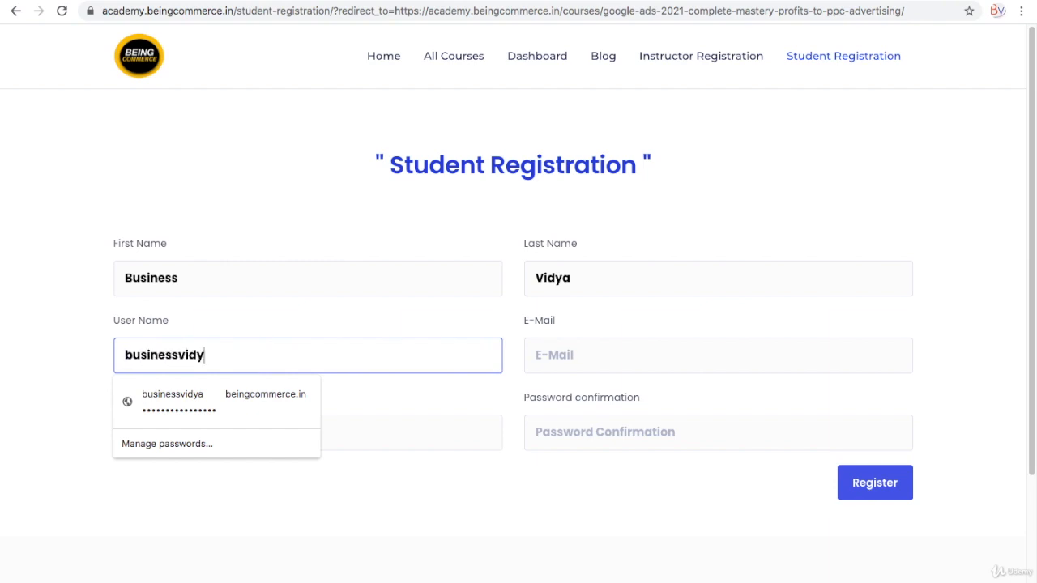
Fill in the student's e-mail and a browser-suggested password with its confirmation, and submit the student registration
left_click(579, 360)
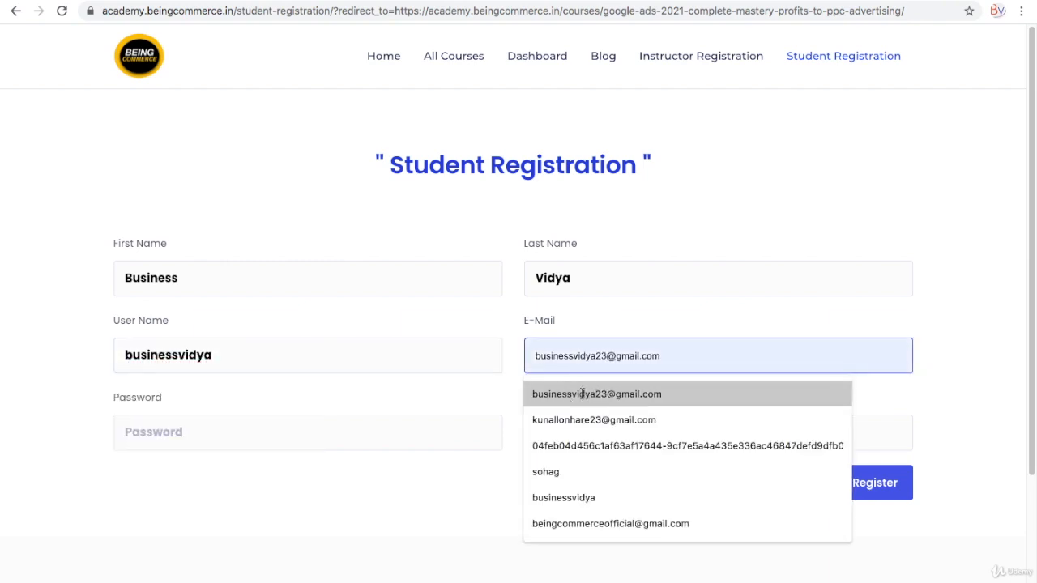
left_click(597, 394)
left_click(212, 447)
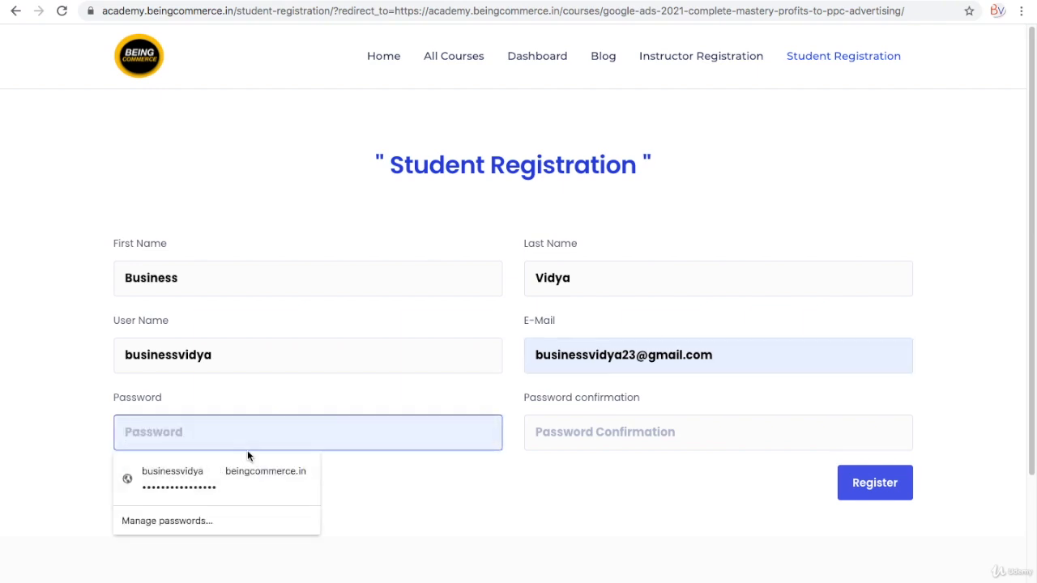
right_click(192, 442)
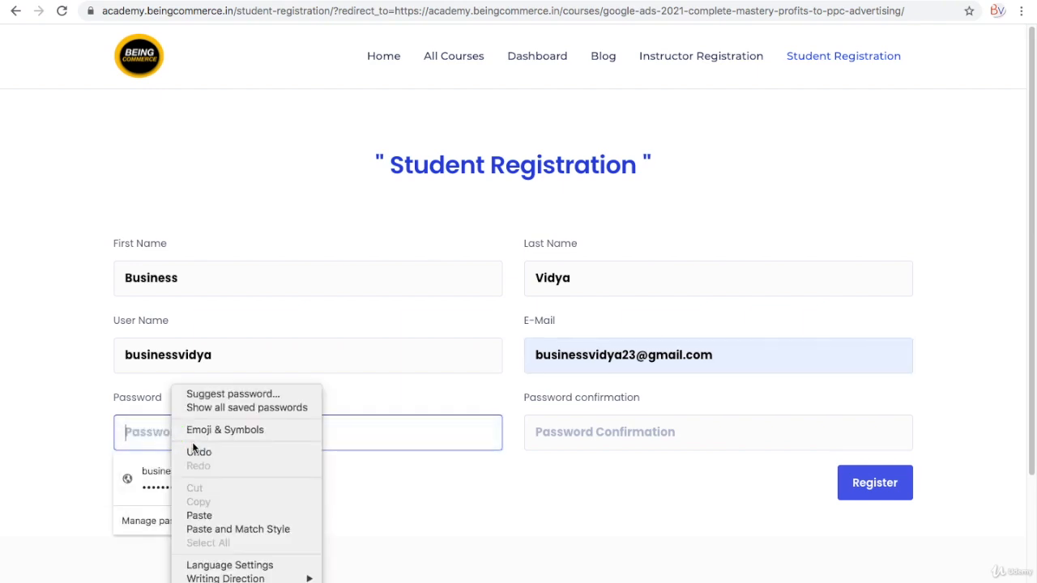
left_click(233, 393)
left_click(365, 470)
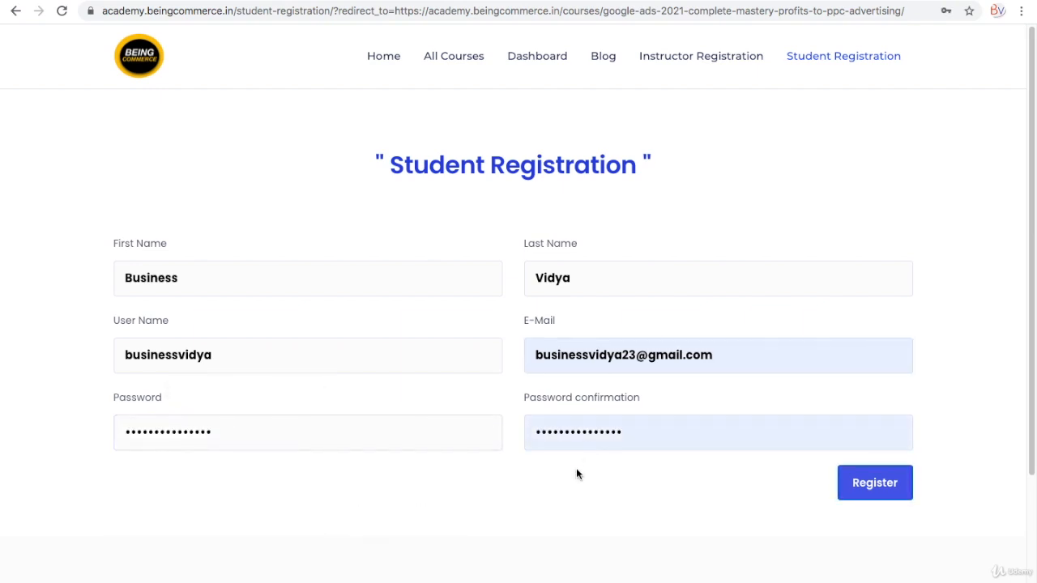
left_click(881, 491)
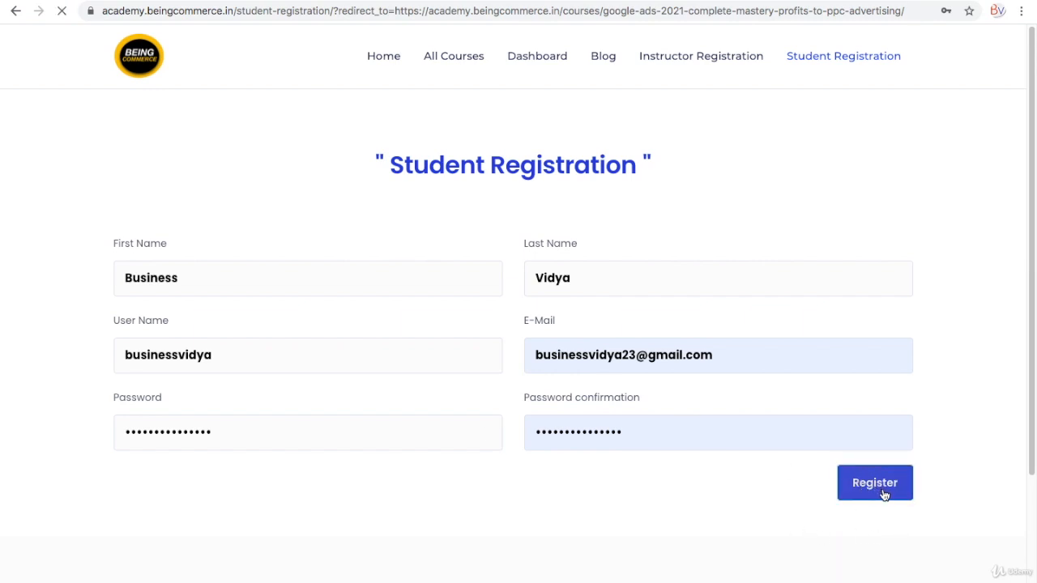
Add the Google Ads 2021 course to the cart and proceed from the cart to checkout
scroll(294, 254, "down", 1)
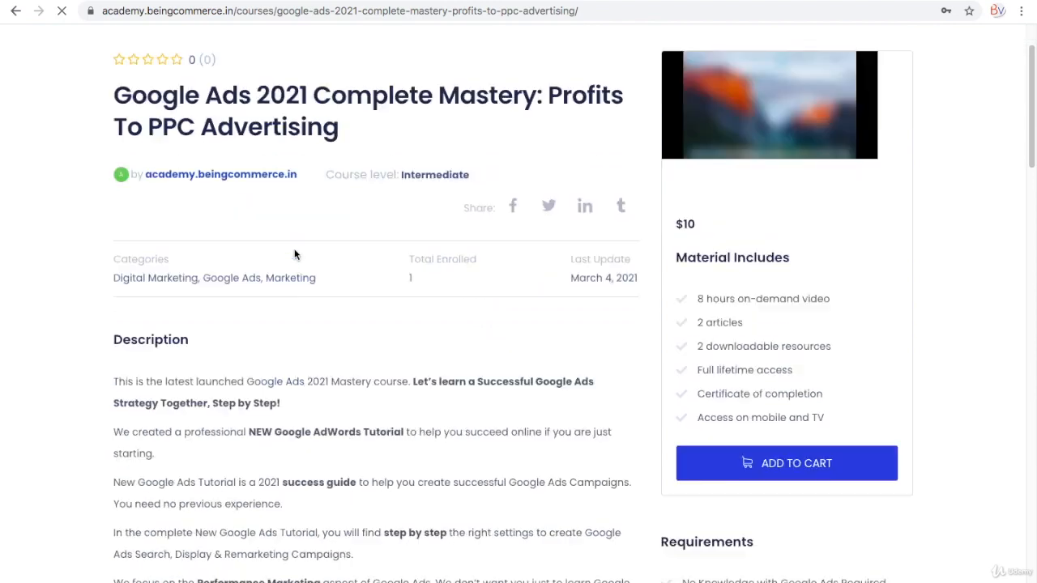
scroll(294, 253, "up", 1)
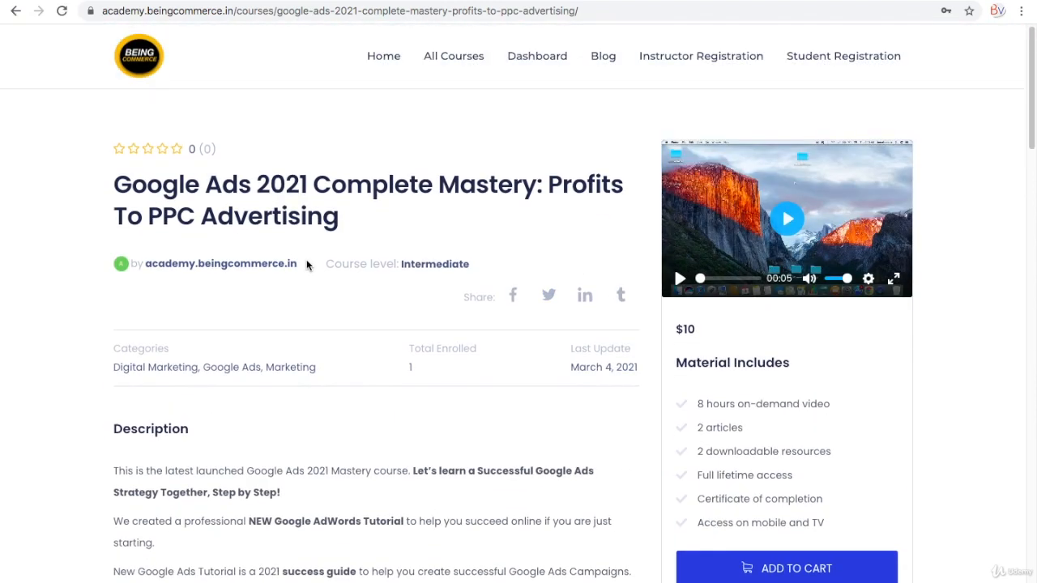
scroll(306, 262, "down", 1)
left_click(776, 510)
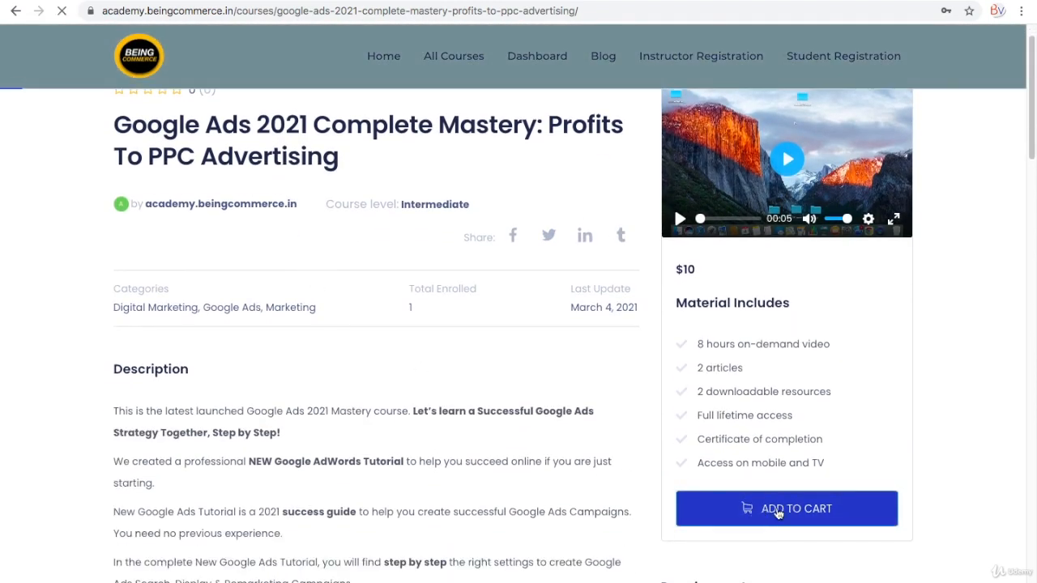
scroll(729, 470, "down", 3)
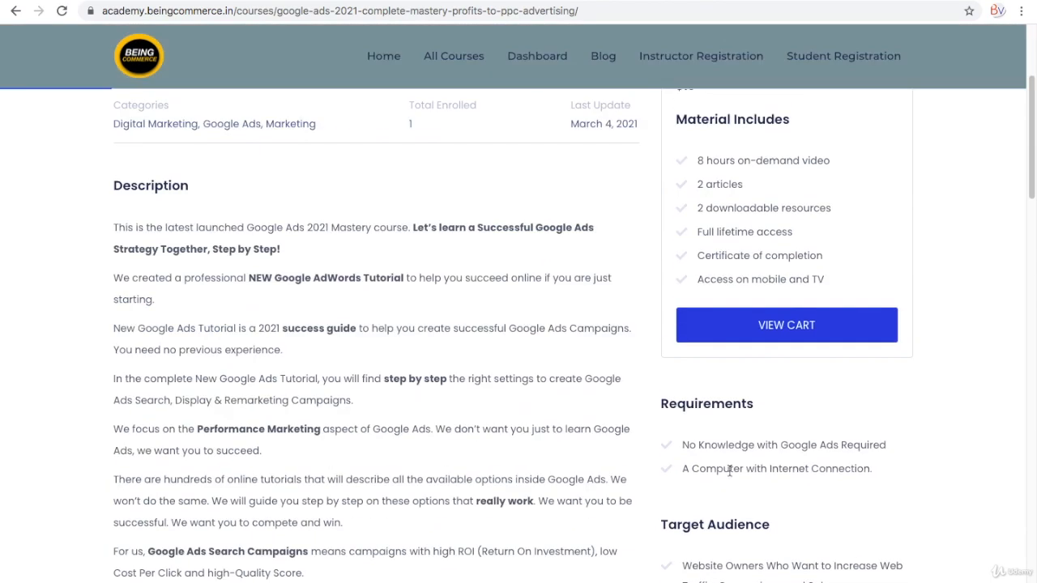
left_click(787, 337)
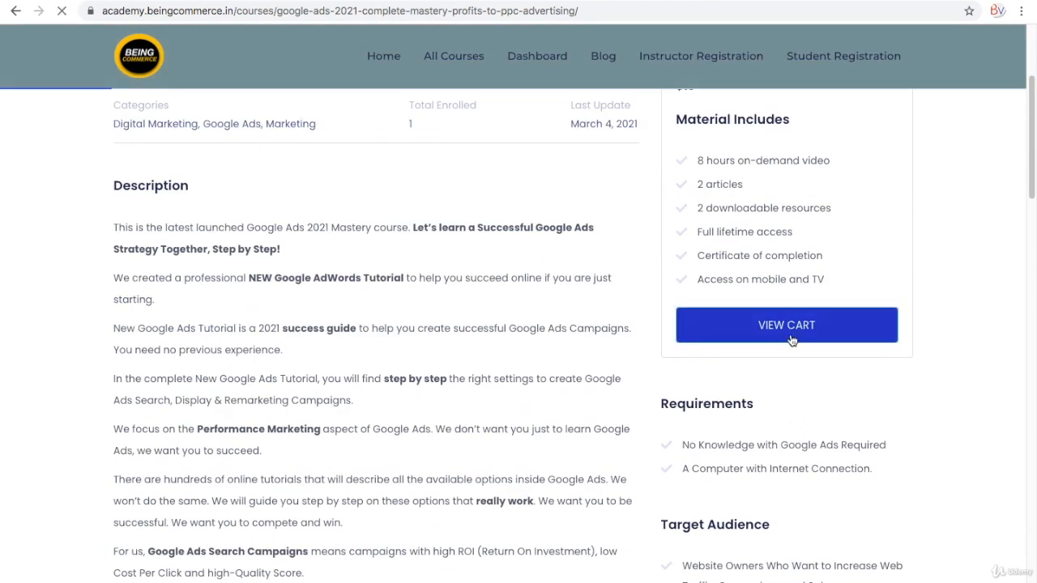
scroll(568, 418, "down", 1)
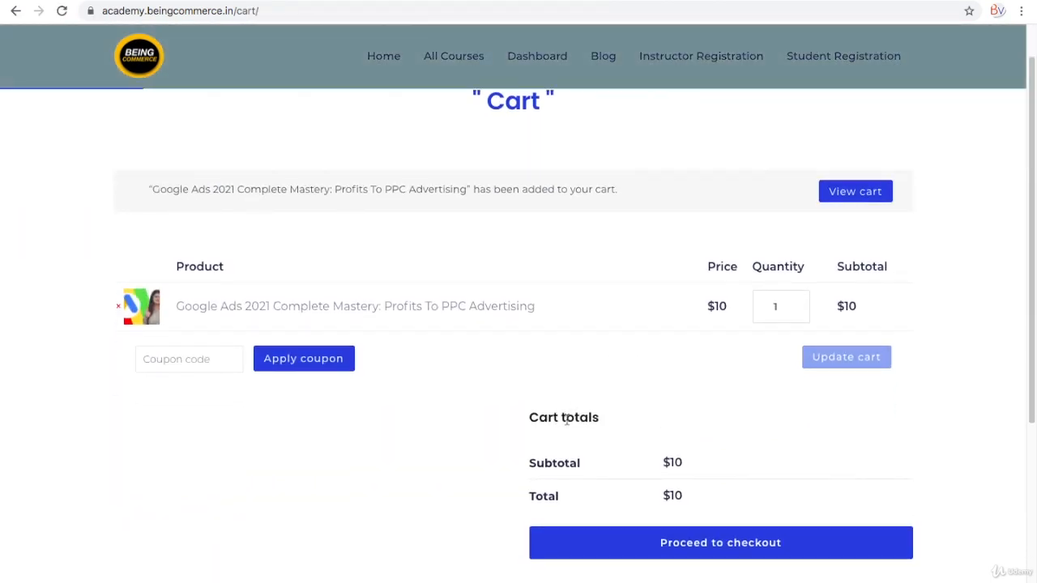
scroll(546, 465, "down", 1)
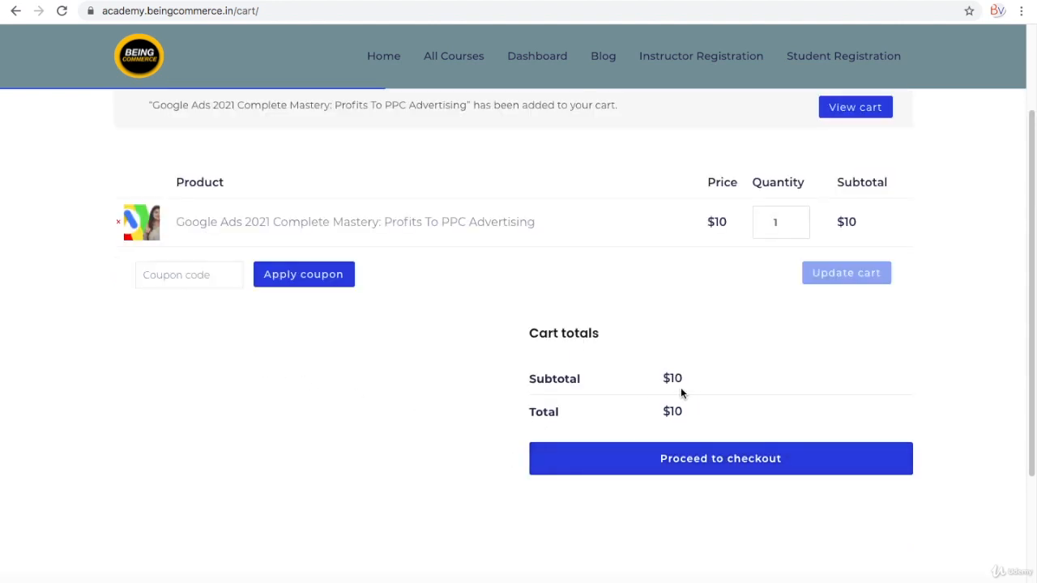
left_click(706, 461)
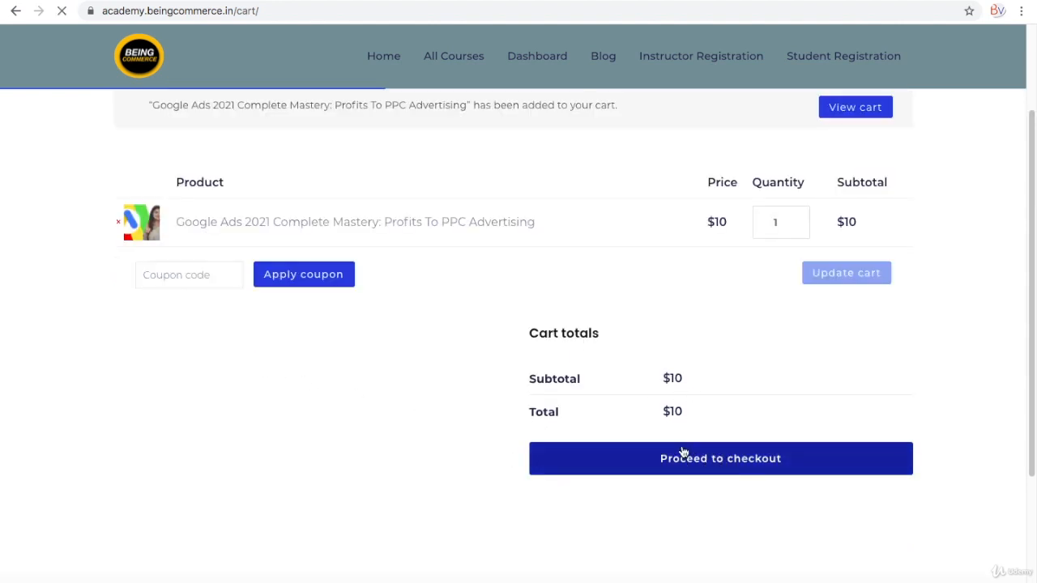
Review the checkout page's billing fields, order summary and PayPal payment section
scroll(630, 448, "down", 3)
scroll(630, 454, "up", 3)
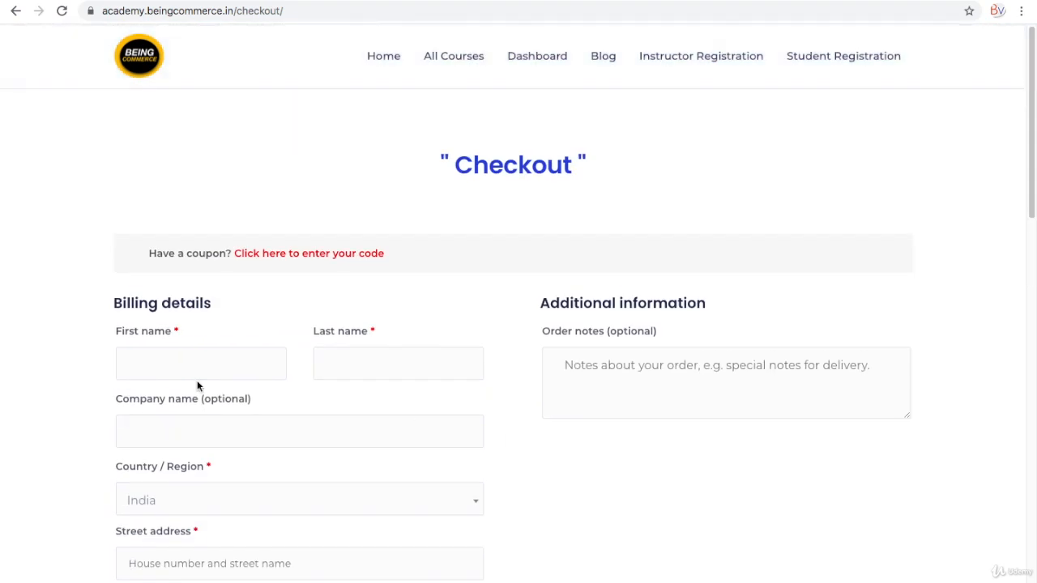
scroll(382, 427, "down", 4)
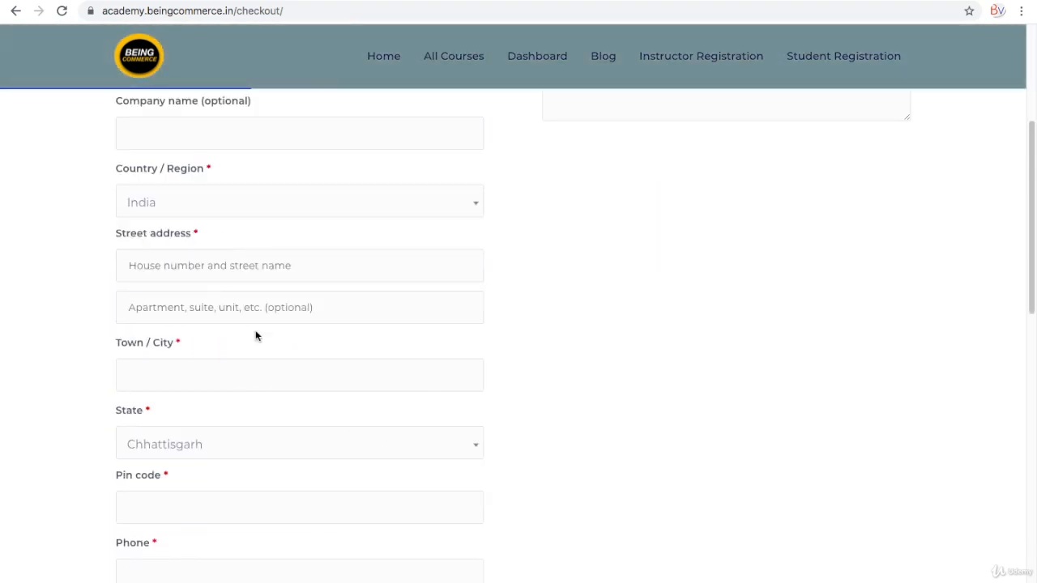
scroll(256, 334, "down", 8)
scroll(299, 313, "up", 7)
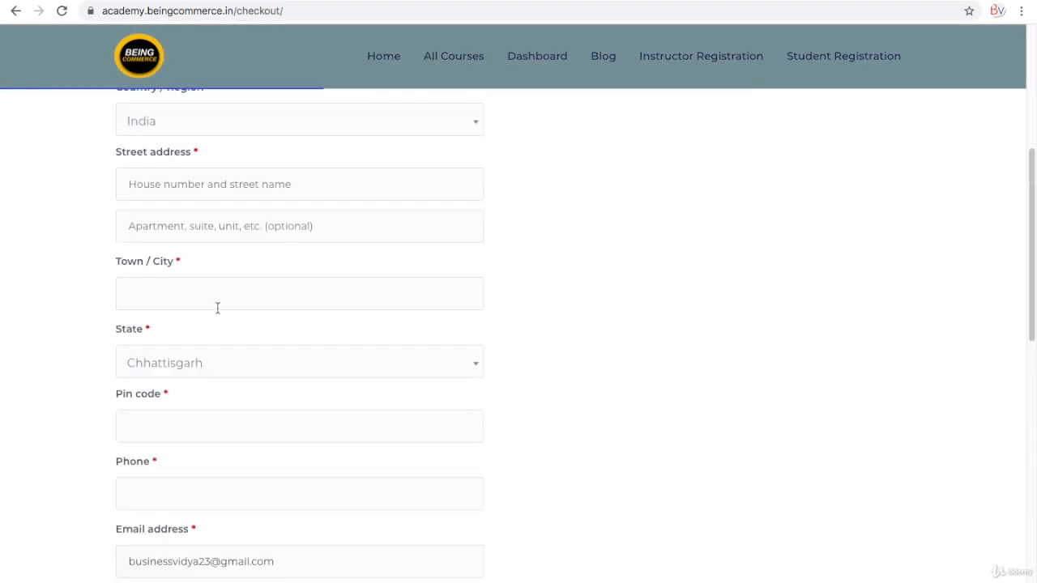
scroll(217, 307, "down", 6)
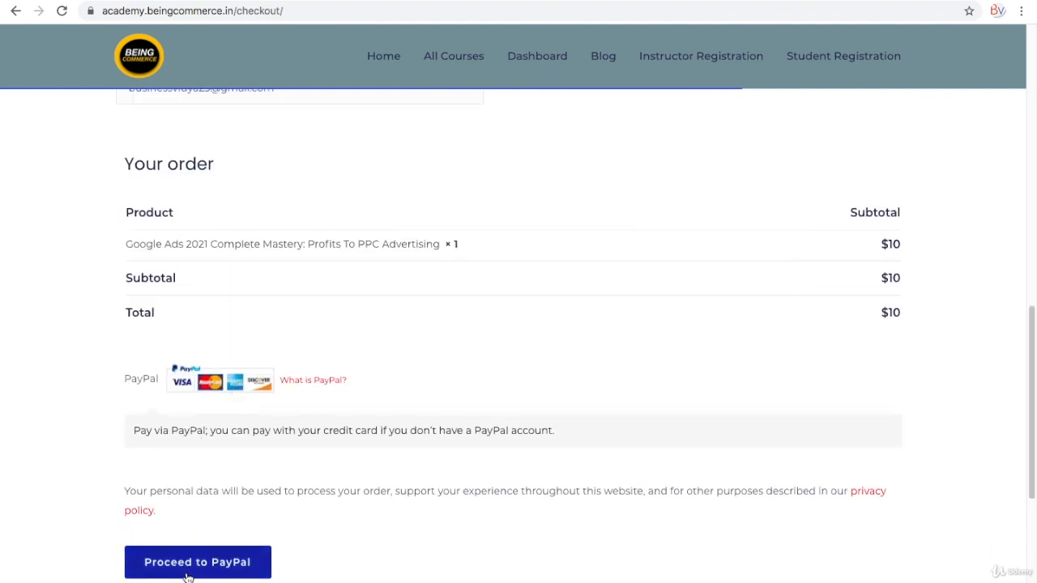
scroll(187, 567, "down", 2)
scroll(186, 541, "down", 1)
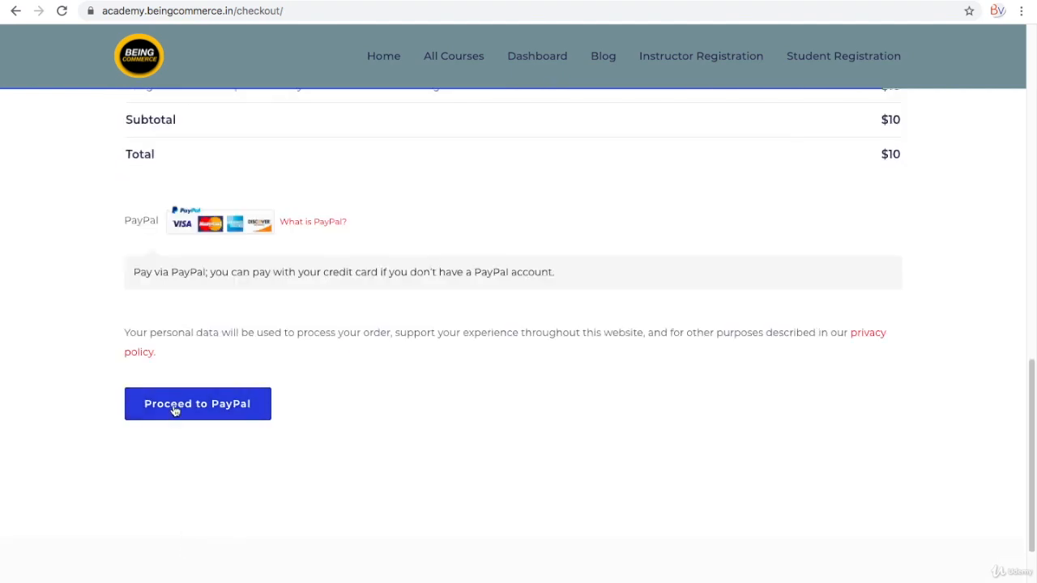
Enter the customer's first and last name in the checkout billing details
scroll(212, 422, "up", 12)
left_click(163, 354)
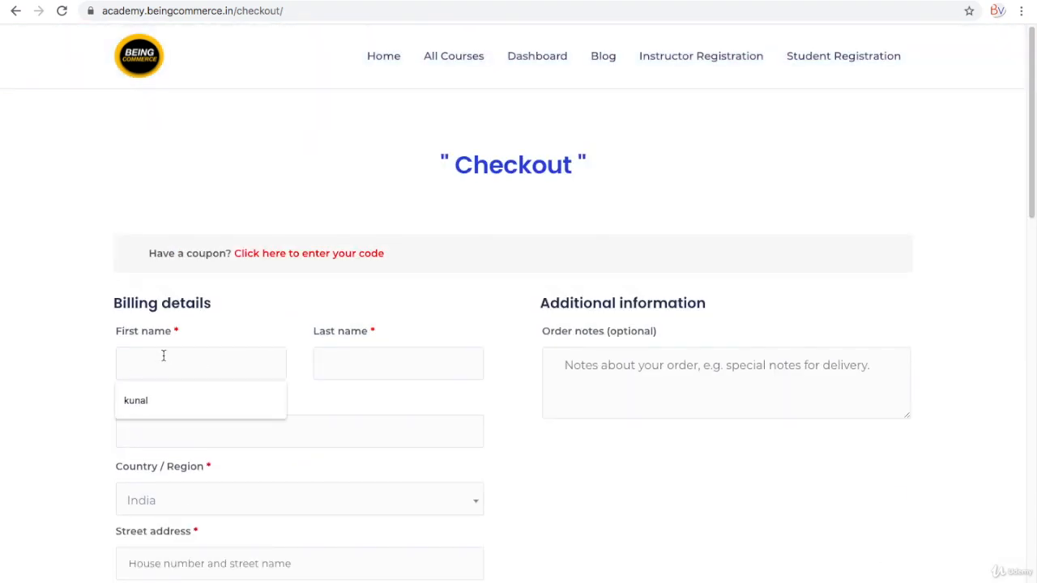
type("Business")
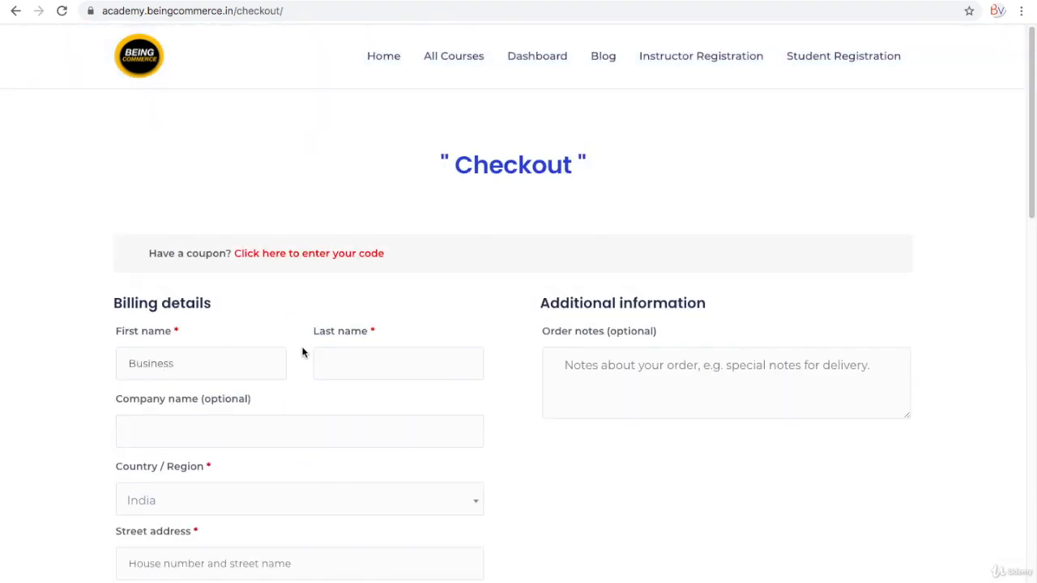
left_click(333, 361)
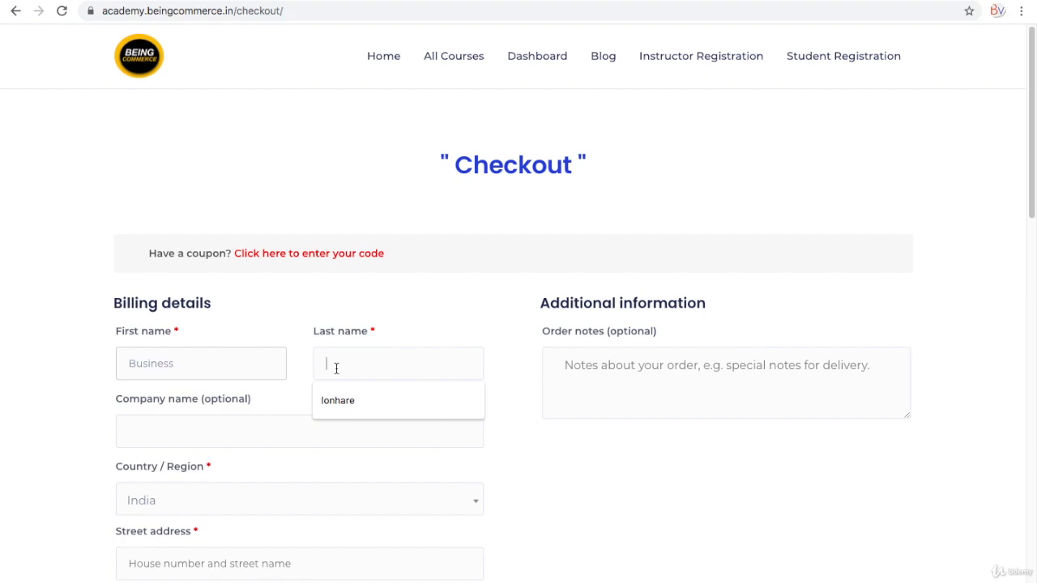
type("vIDYA")
scroll(337, 368, "down", 2)
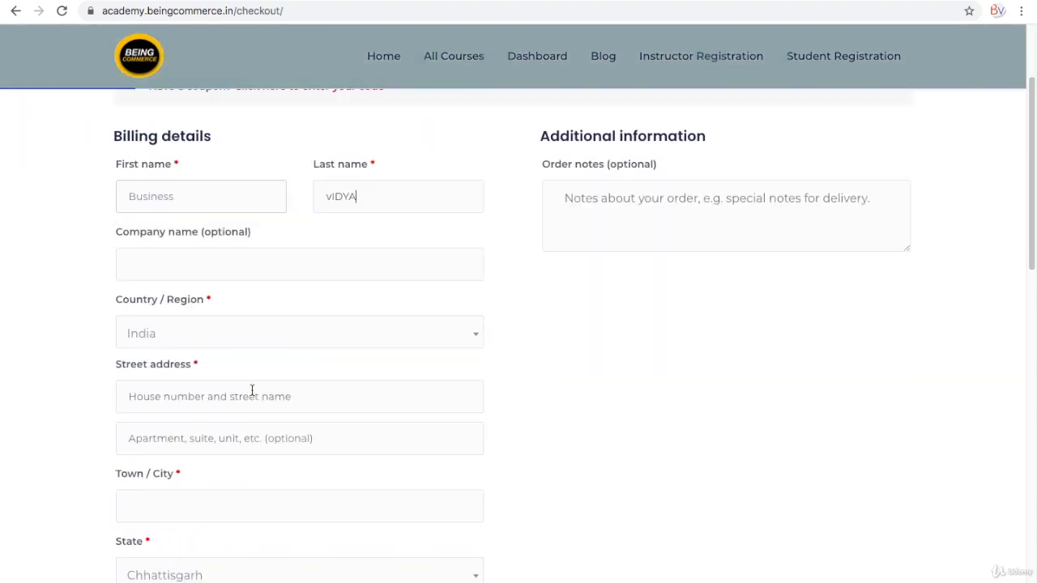
left_click(194, 333)
left_click(70, 347)
scroll(144, 371, "down", 3)
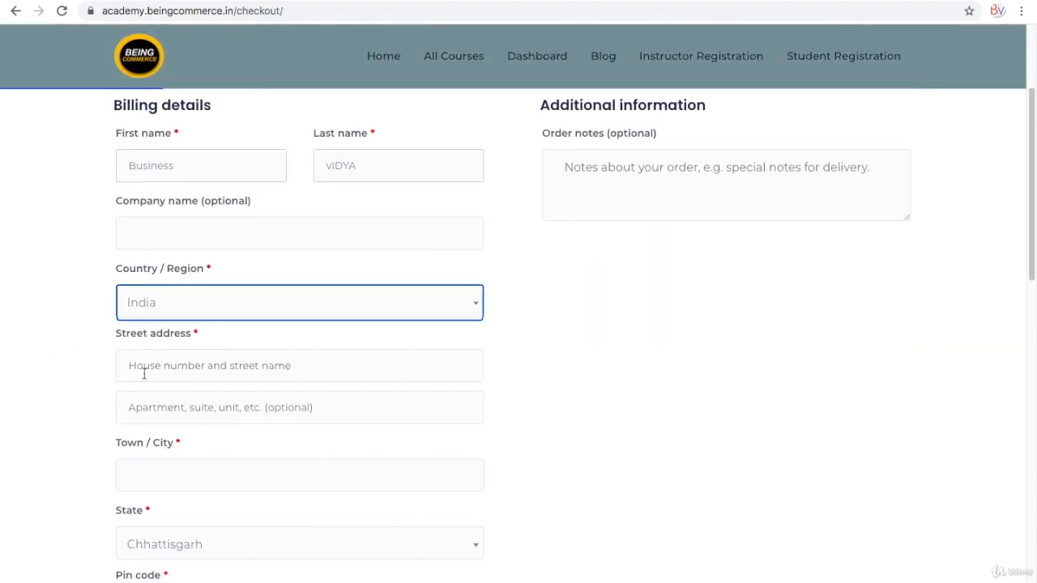
Fill in the customer's street address and town in the checkout billing details, using the saved suggestions
left_click(195, 153)
left_click(176, 191)
left_click(166, 260)
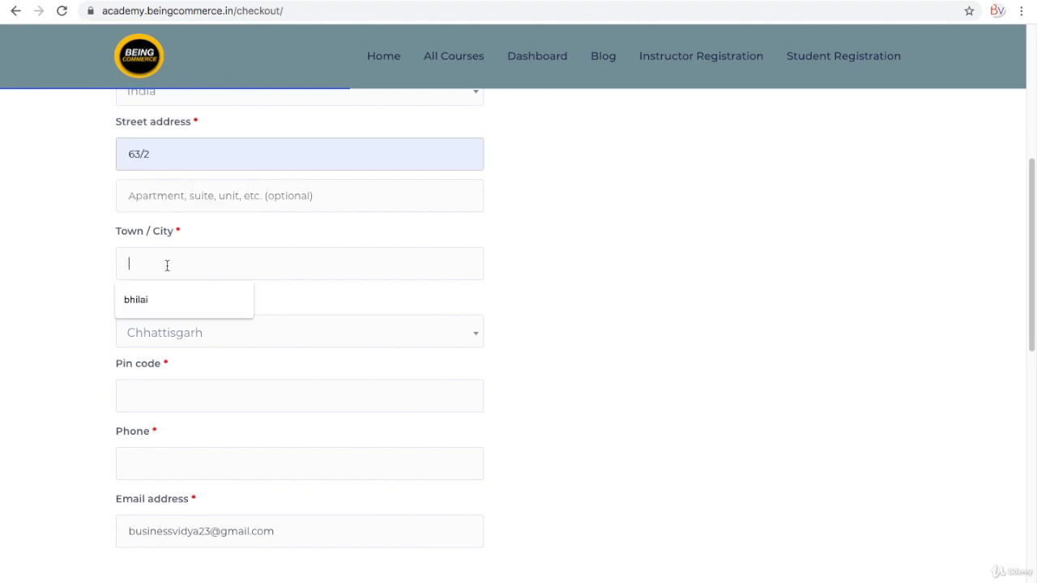
left_click(166, 296)
left_click(155, 340)
left_click(154, 344)
Fill in the customer's postal code and phone number in the billing details from the saved suggestions
left_click(145, 393)
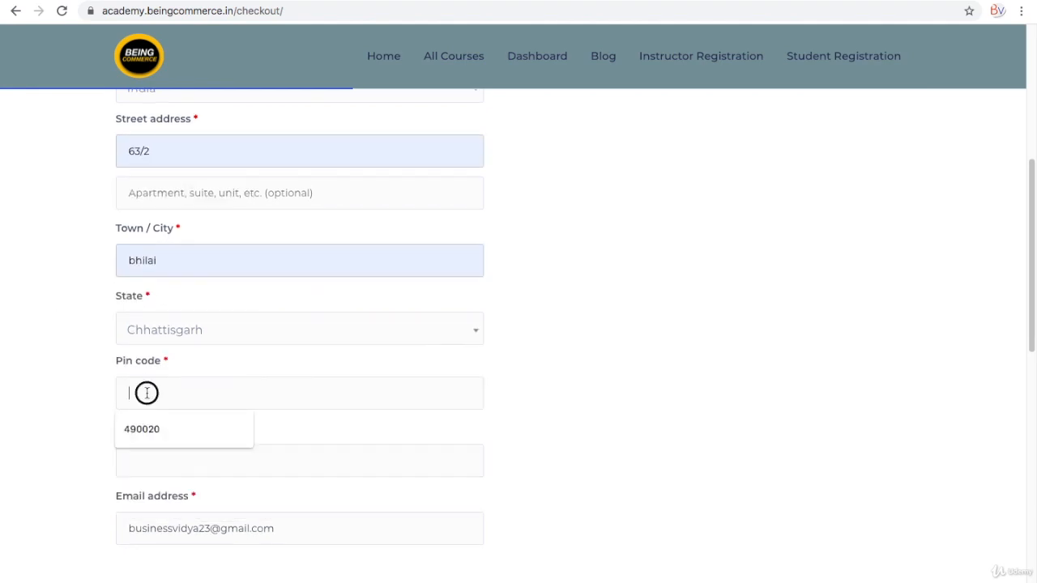
left_click(145, 428)
scroll(122, 419, "down", 1)
left_click(152, 395)
left_click(152, 434)
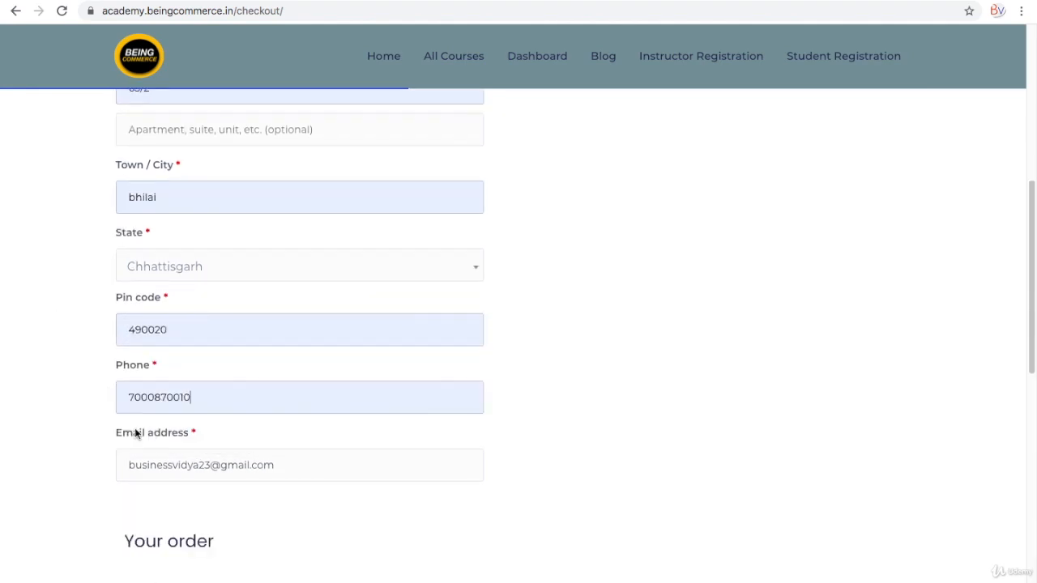
Proceed to PayPal with the order, choose to pay by debit or credit card, and review the payment form
scroll(121, 430, "down", 3)
scroll(215, 442, "down", 5)
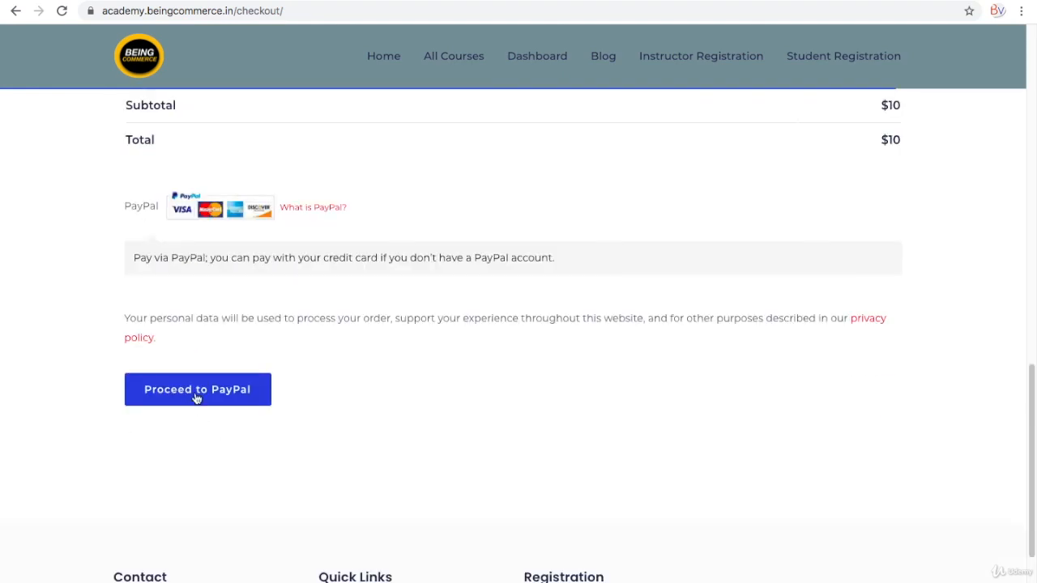
left_click(204, 393)
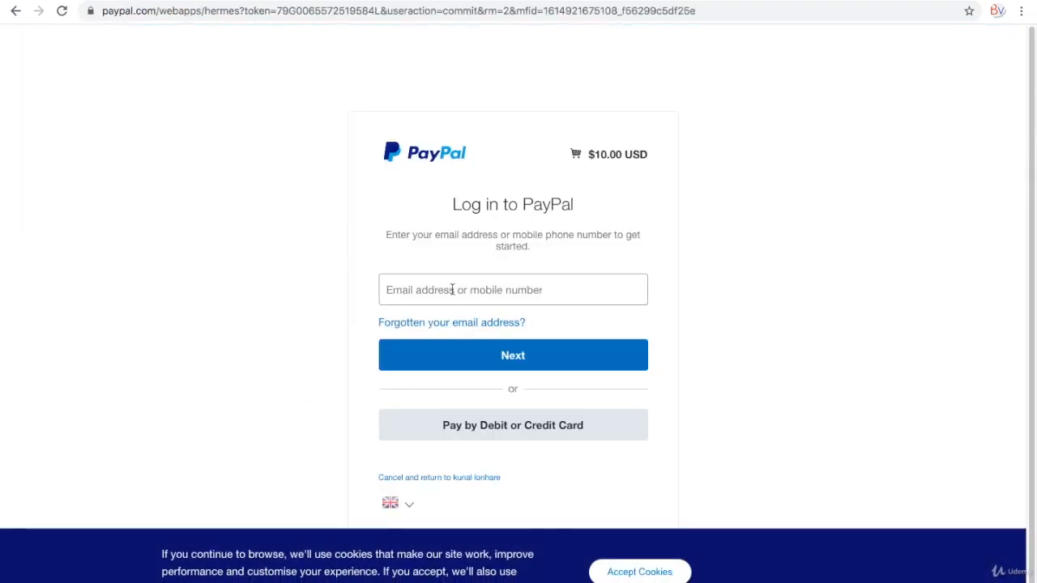
left_click(507, 421)
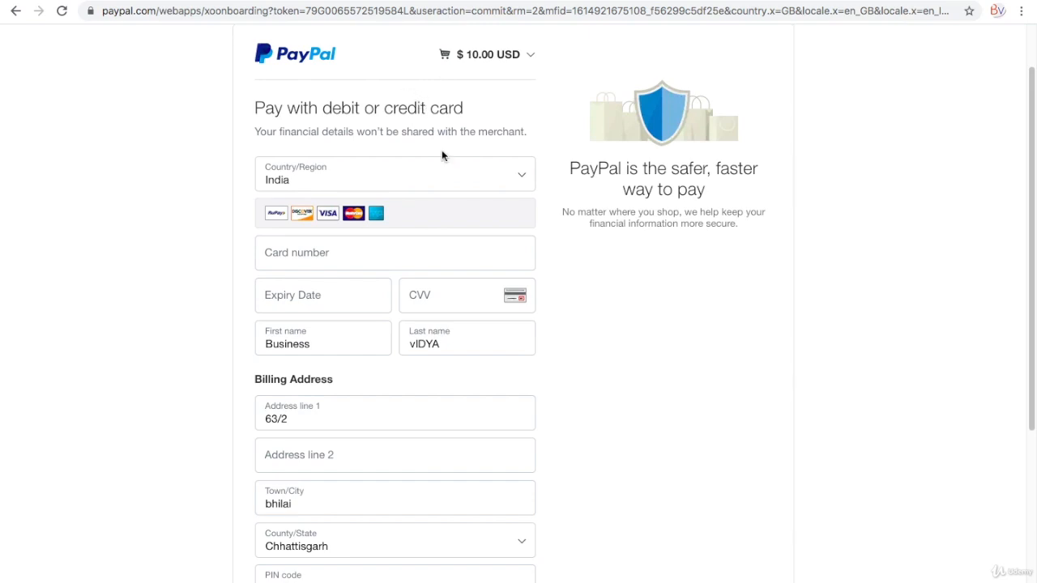
scroll(384, 296, "down", 4)
scroll(361, 280, "up", 1)
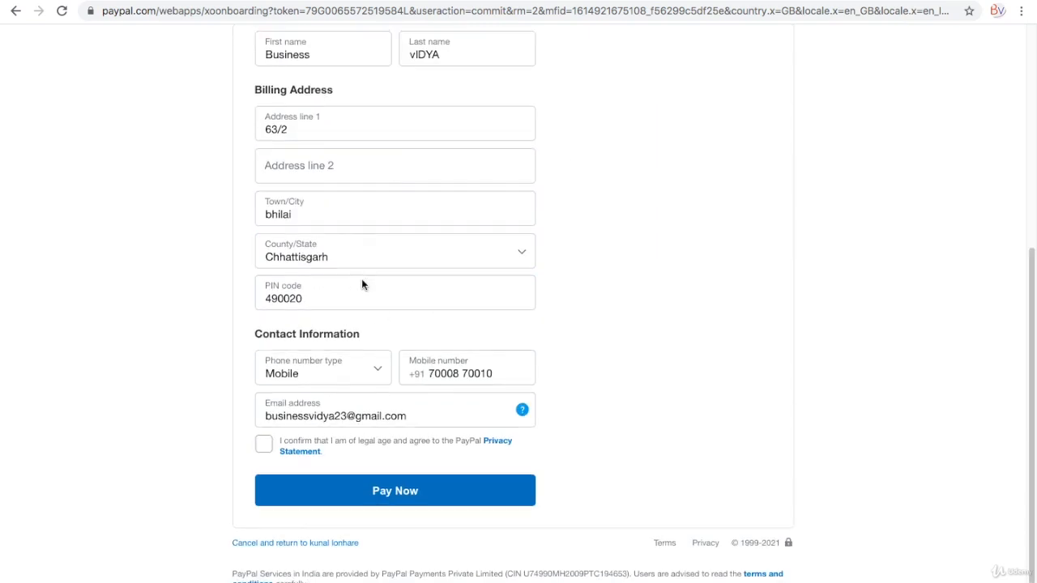
scroll(299, 300, "up", 5)
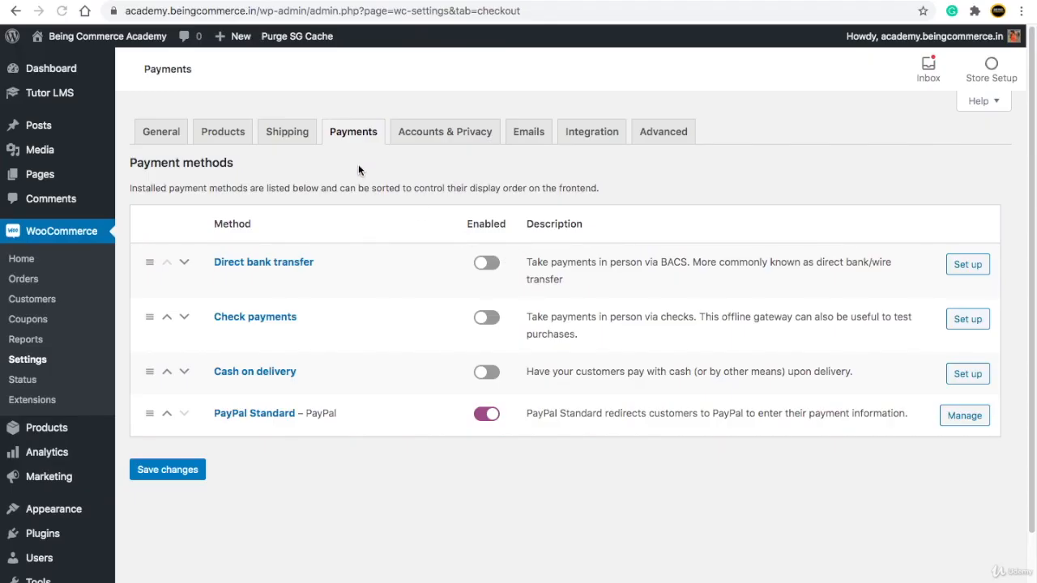
In WooCommerce's Accounts & Privacy settings, allow login during checkout and account creation during checkout and on the "My account" page
left_click(456, 136)
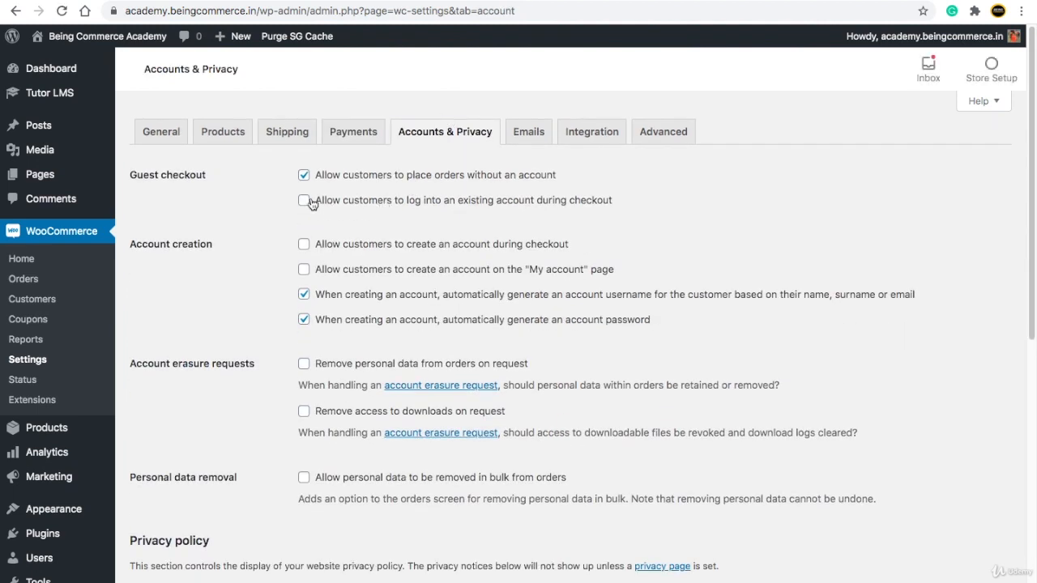
left_click(314, 208)
left_click(304, 247)
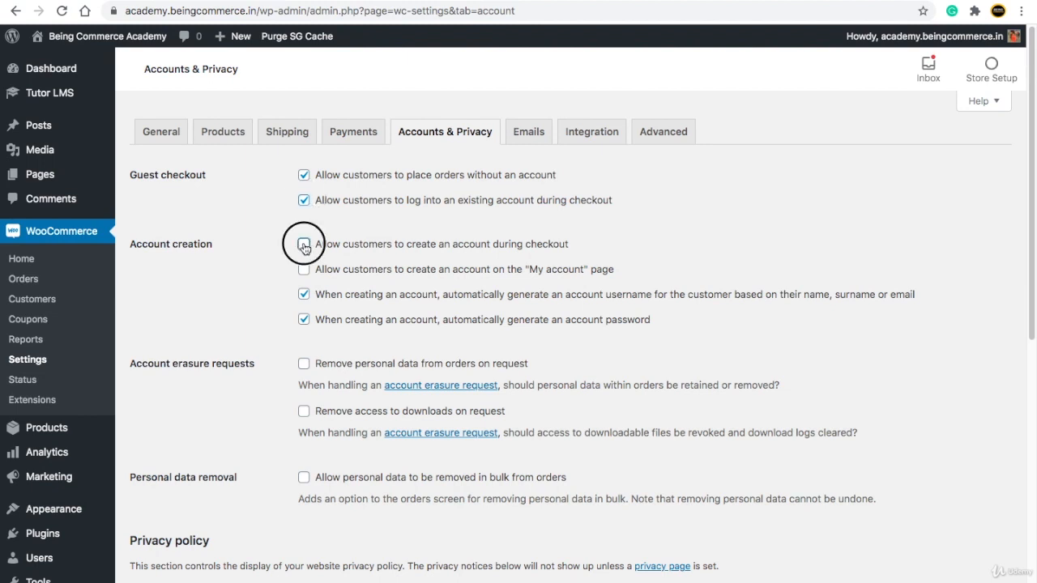
left_click(305, 270)
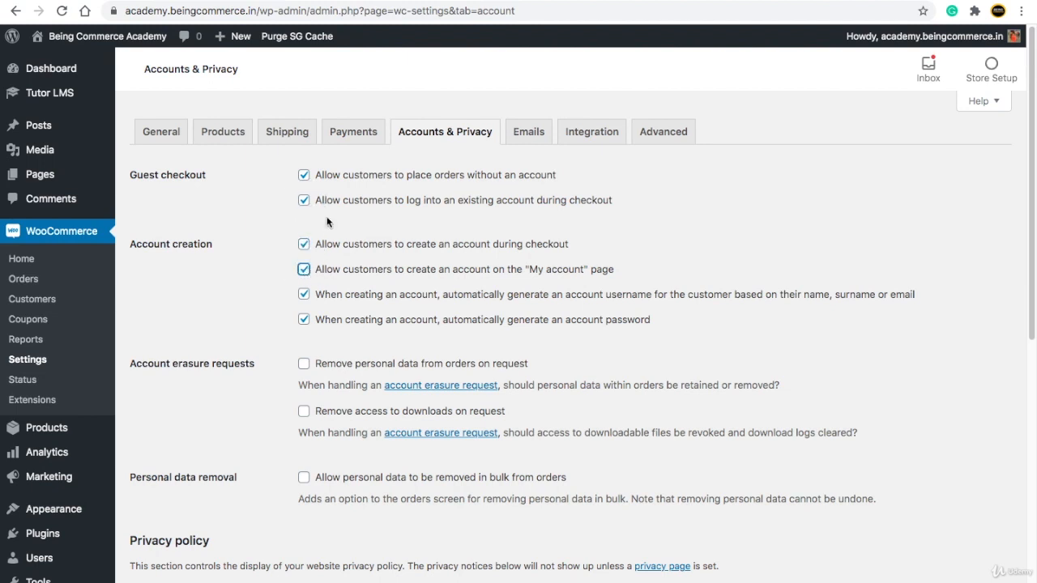
Turn off automatic generation of account usernames and passwords, and save the Accounts & Privacy settings
left_click(305, 297)
left_click(305, 320)
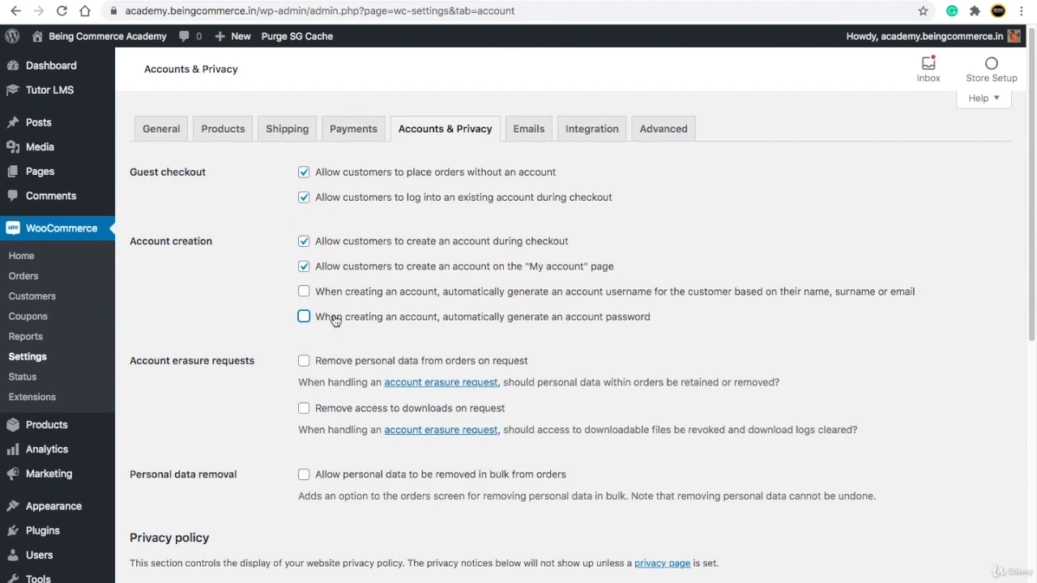
scroll(328, 340, "down", 10)
left_click(177, 541)
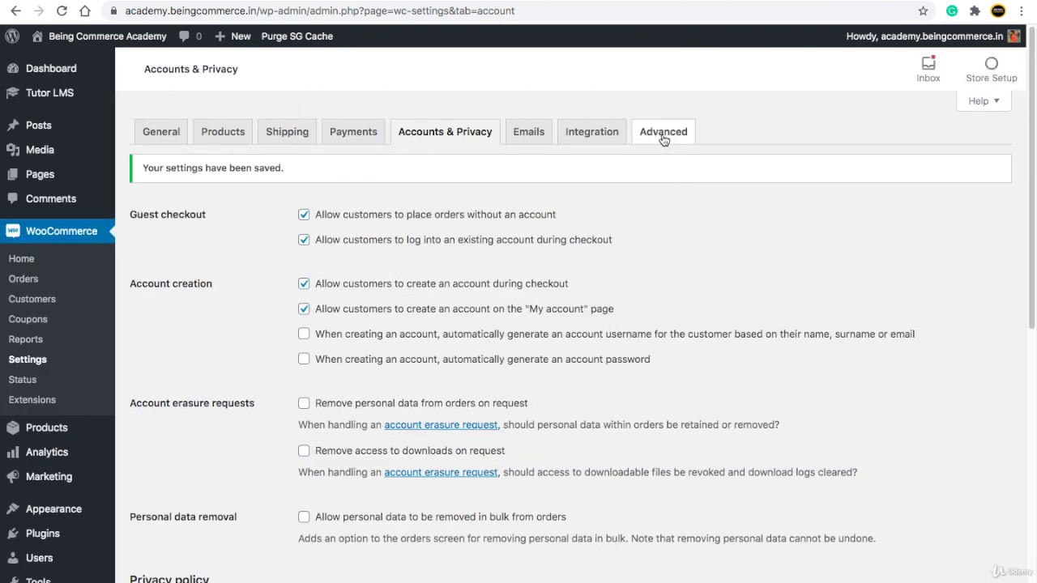
Check the page setup and checkout endpoints in WooCommerce's Advanced settings, save them, and go to the WordPress dashboard
left_click(663, 138)
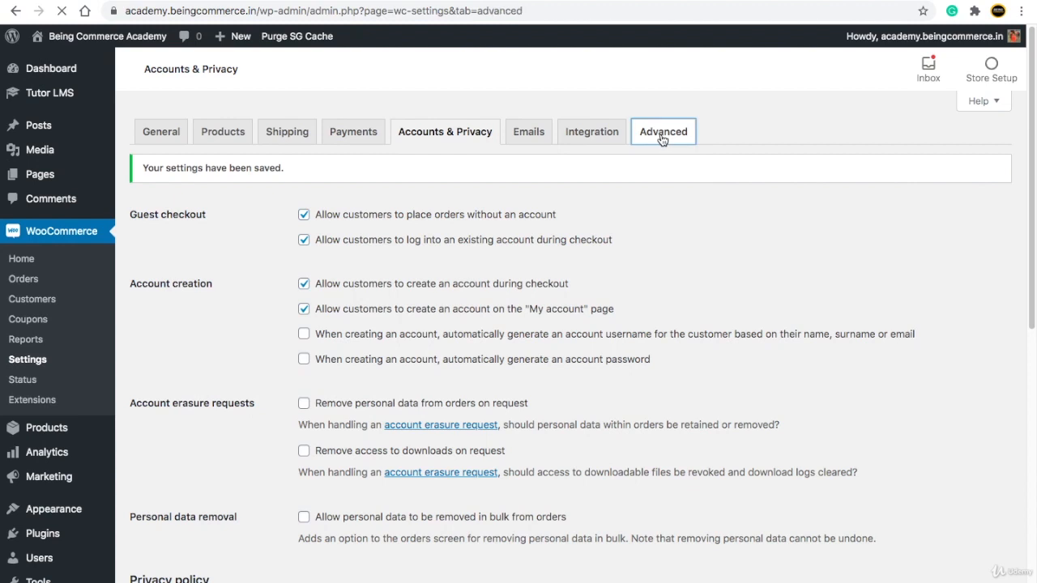
scroll(456, 282, "down", 1)
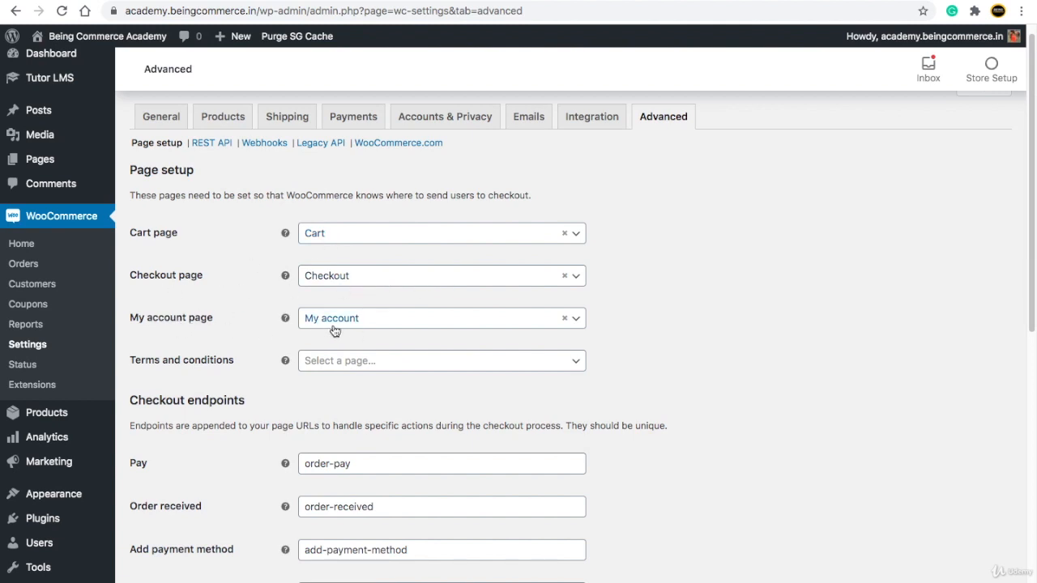
scroll(284, 334, "down", 5)
scroll(293, 287, "down", 2)
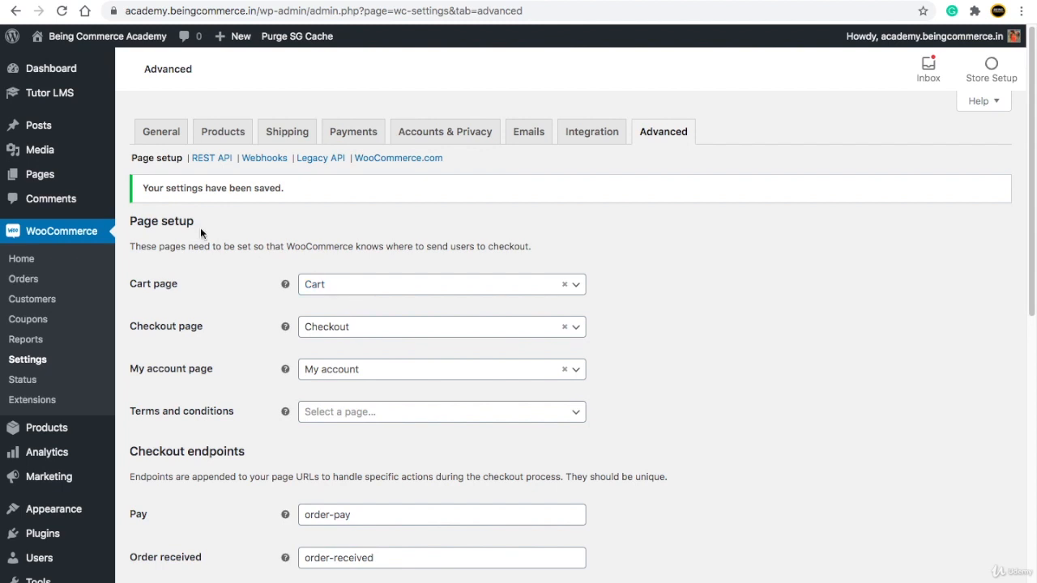
left_click(48, 72)
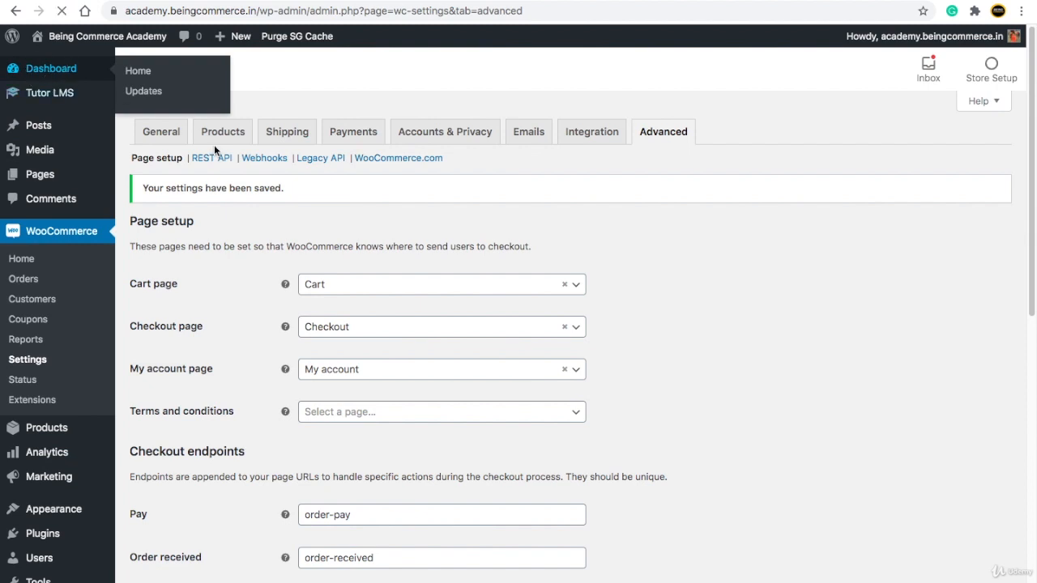